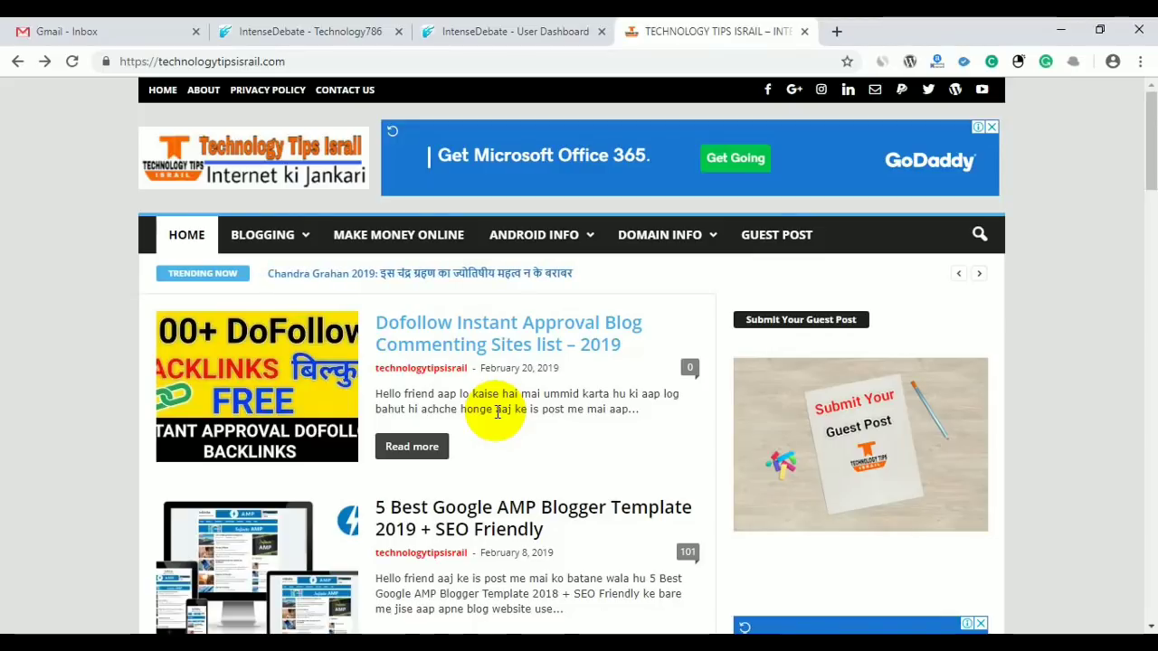
# Open the Edit Profile page of the IntenseDebate account and review the display name and description.
pyautogui.click(468, 27)
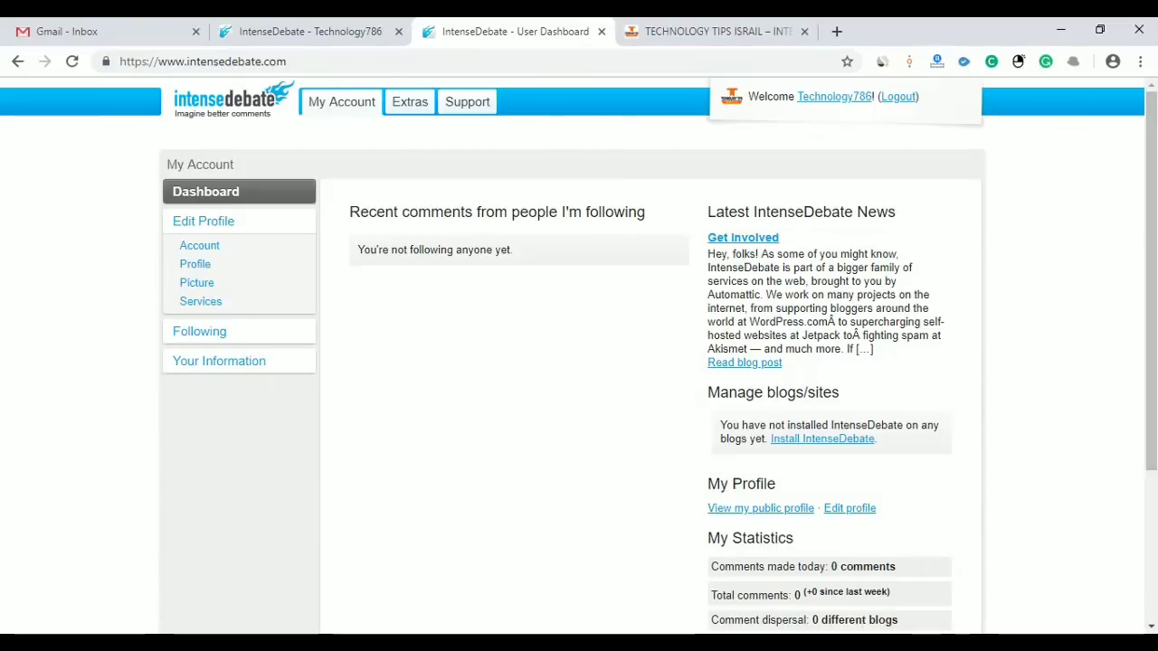
pyautogui.click(193, 227)
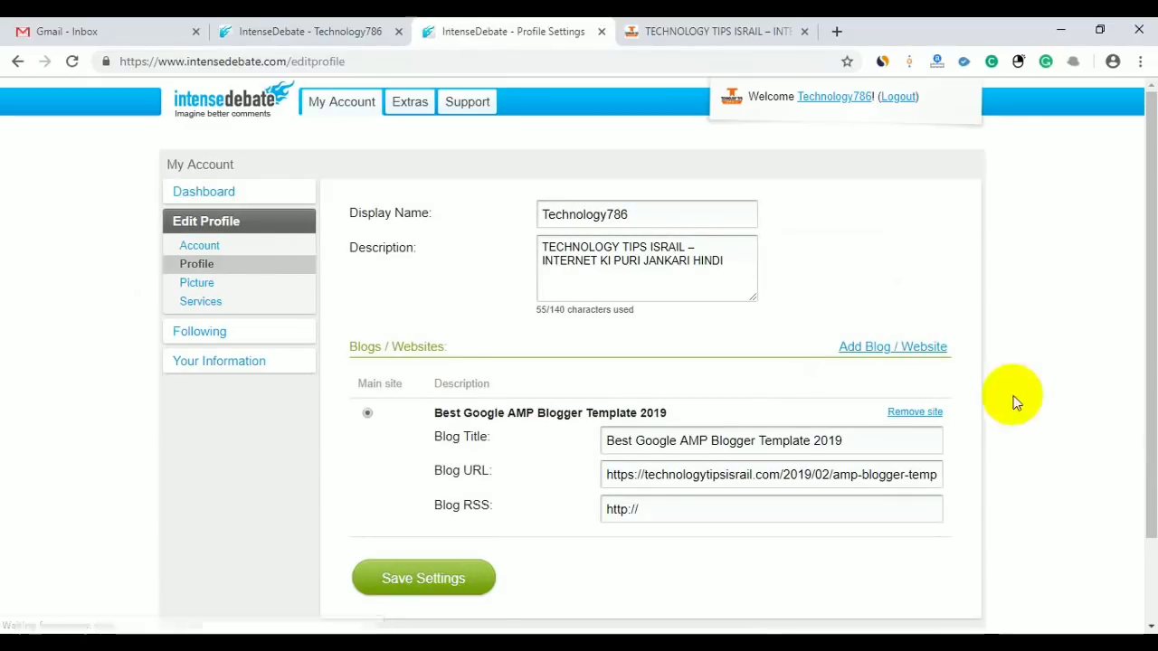
pyautogui.click(652, 214)
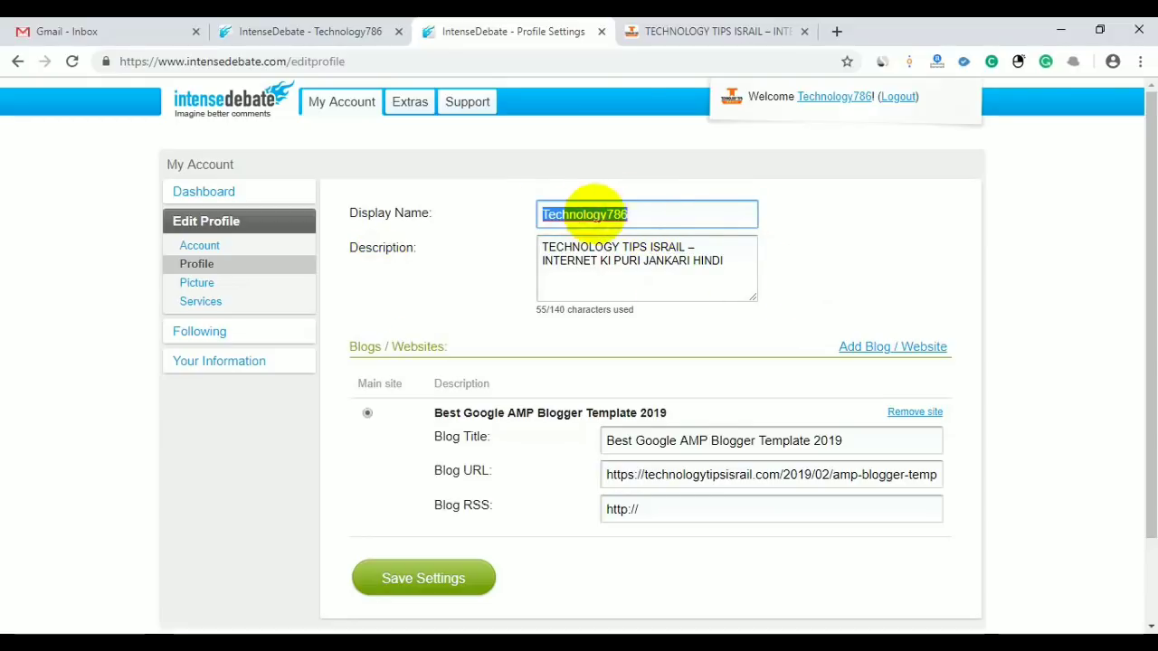
pyautogui.moveTo(539, 248); pyautogui.dragTo(731, 263)
pyautogui.click(725, 262)
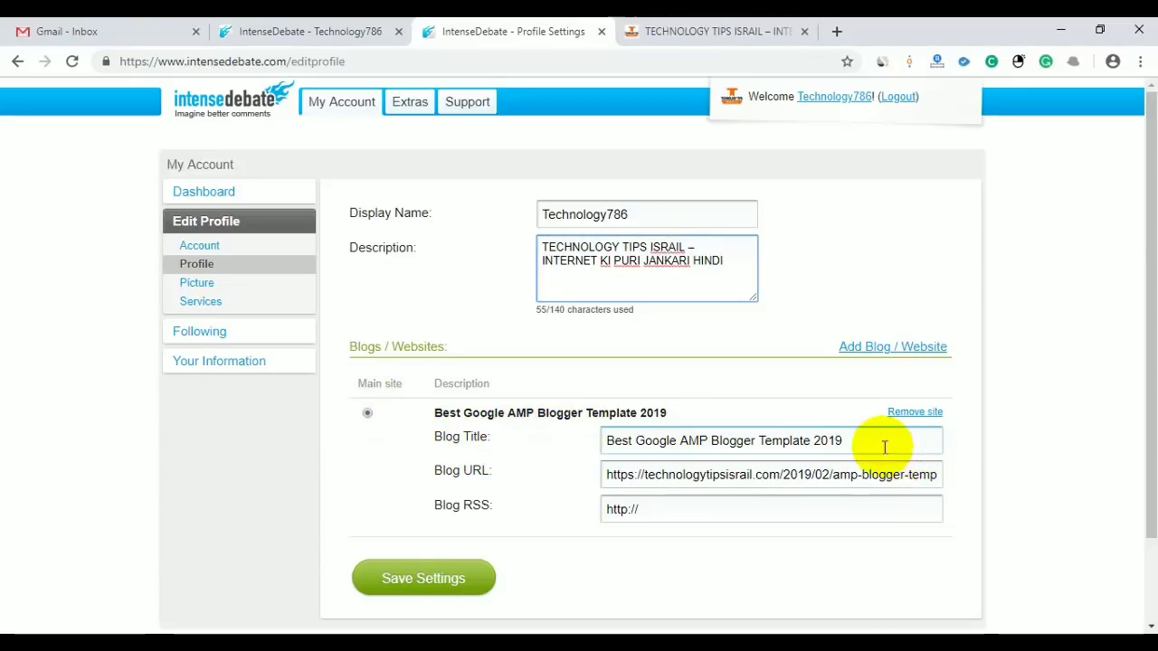
# Examine the blog title and blog URL of the existing "Best Google AMP Blogger Template 2019" entry.
pyautogui.click(842, 440)
pyautogui.moveTo(842, 441); pyautogui.dragTo(584, 470)
pyautogui.click(543, 458)
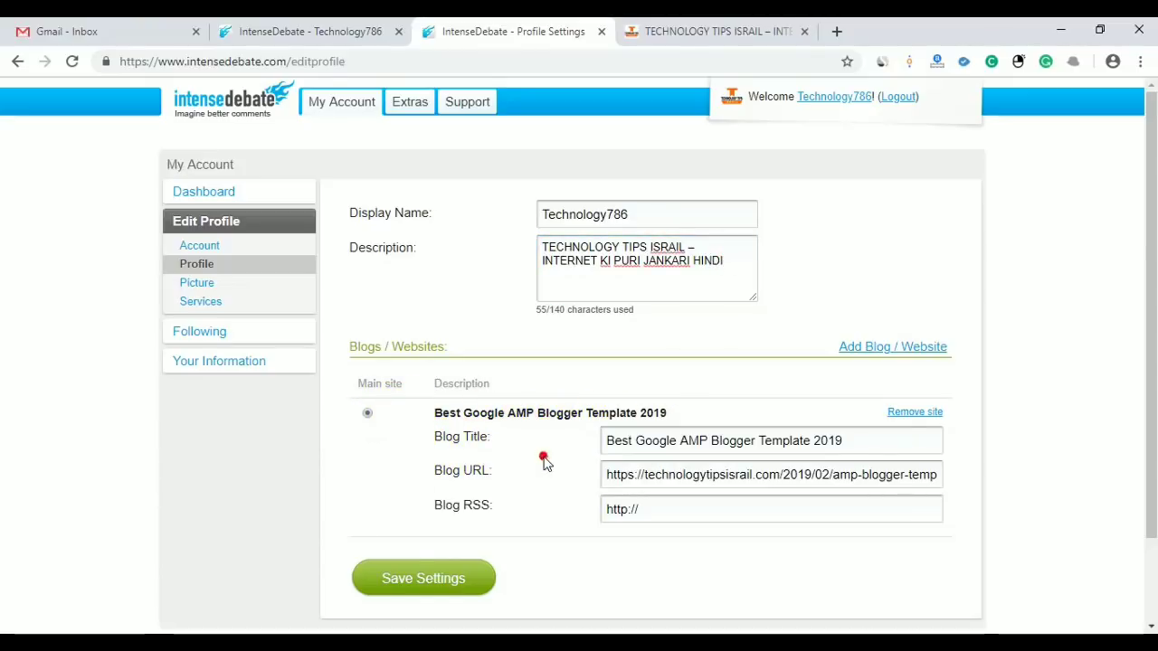
pyautogui.moveTo(606, 474); pyautogui.dragTo(972, 478)
pyautogui.click(966, 452)
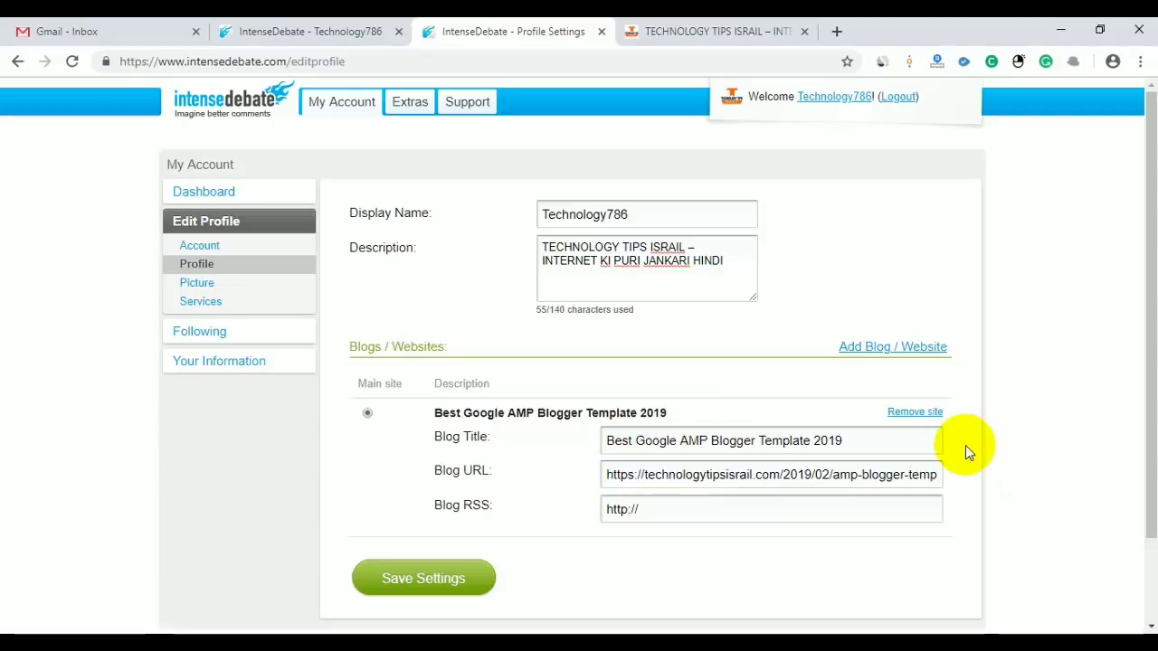
pyautogui.click(848, 440)
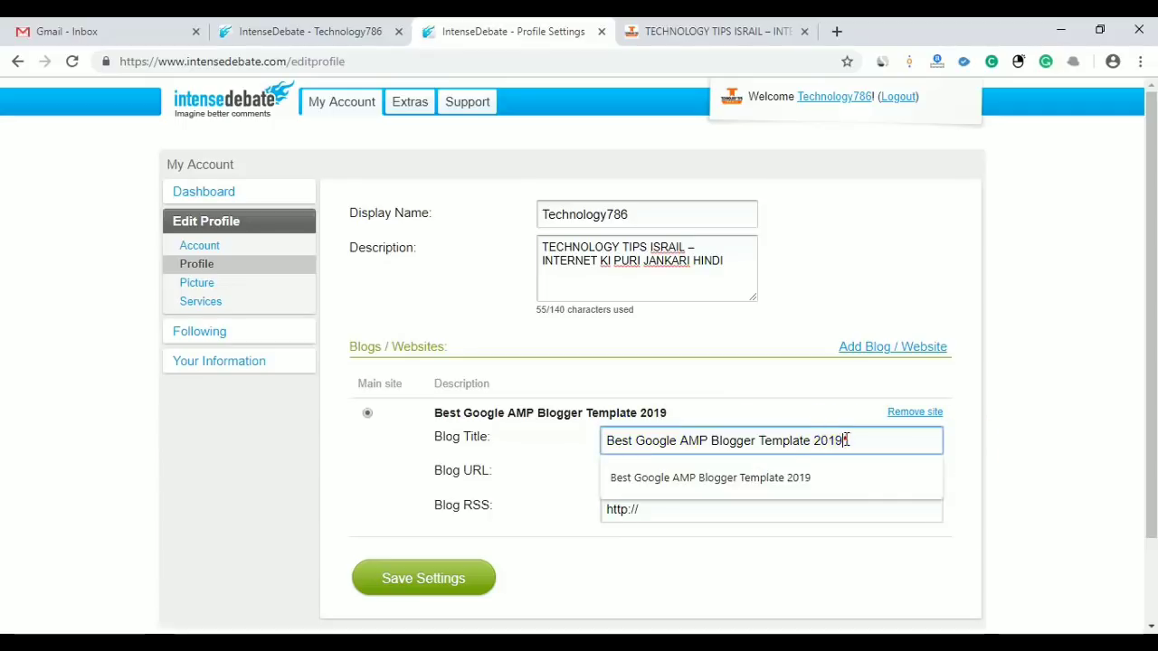
pyautogui.moveTo(847, 440); pyautogui.dragTo(607, 435)
pyautogui.click(631, 441)
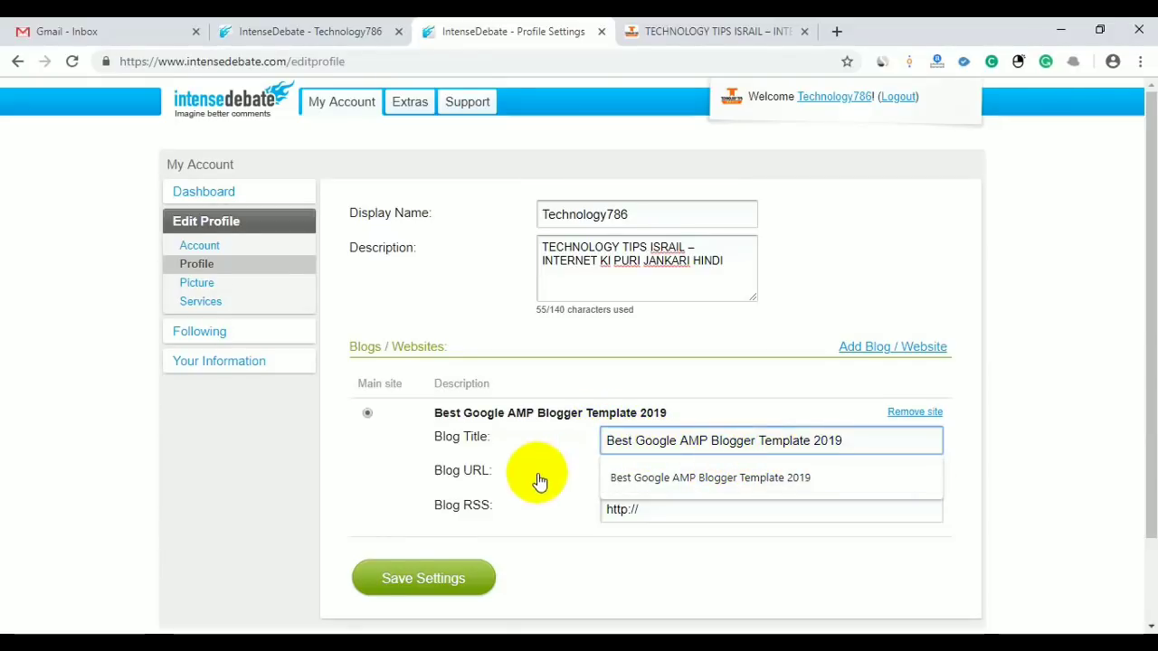
pyautogui.press('Tab')
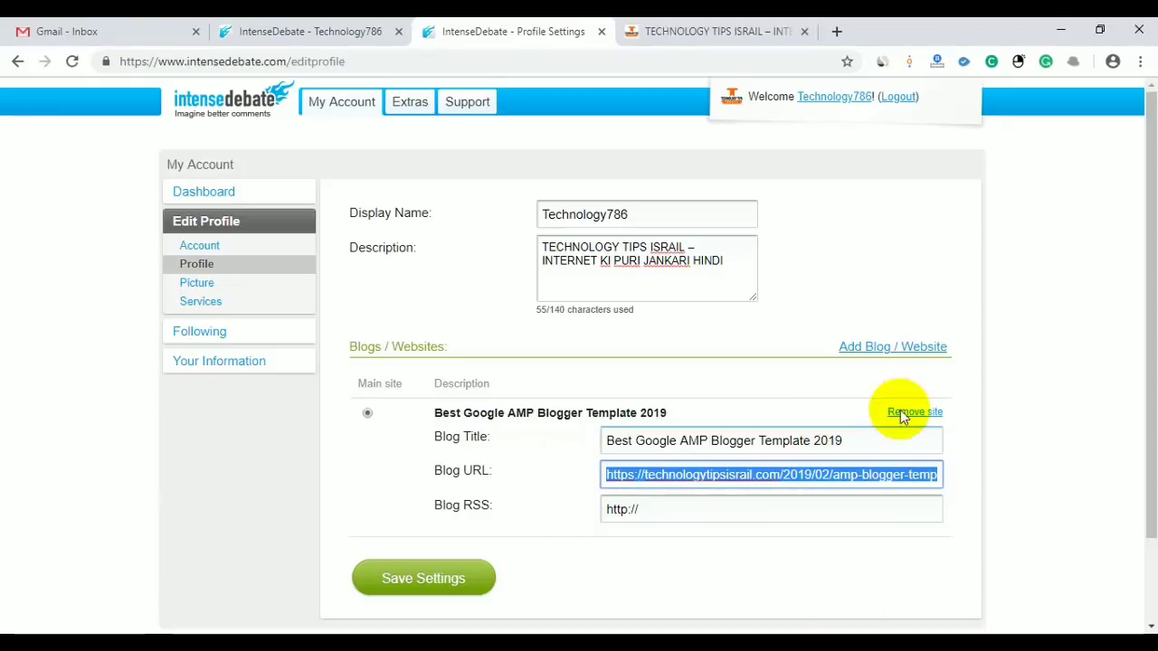
pyautogui.click(612, 474)
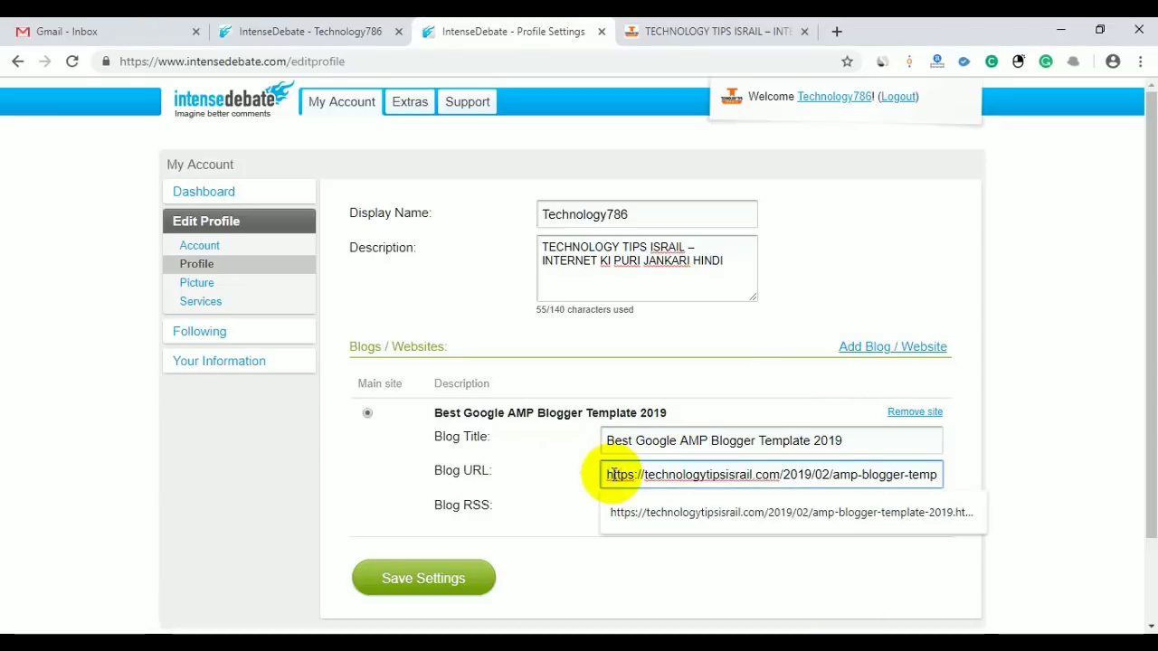
pyautogui.click(827, 583)
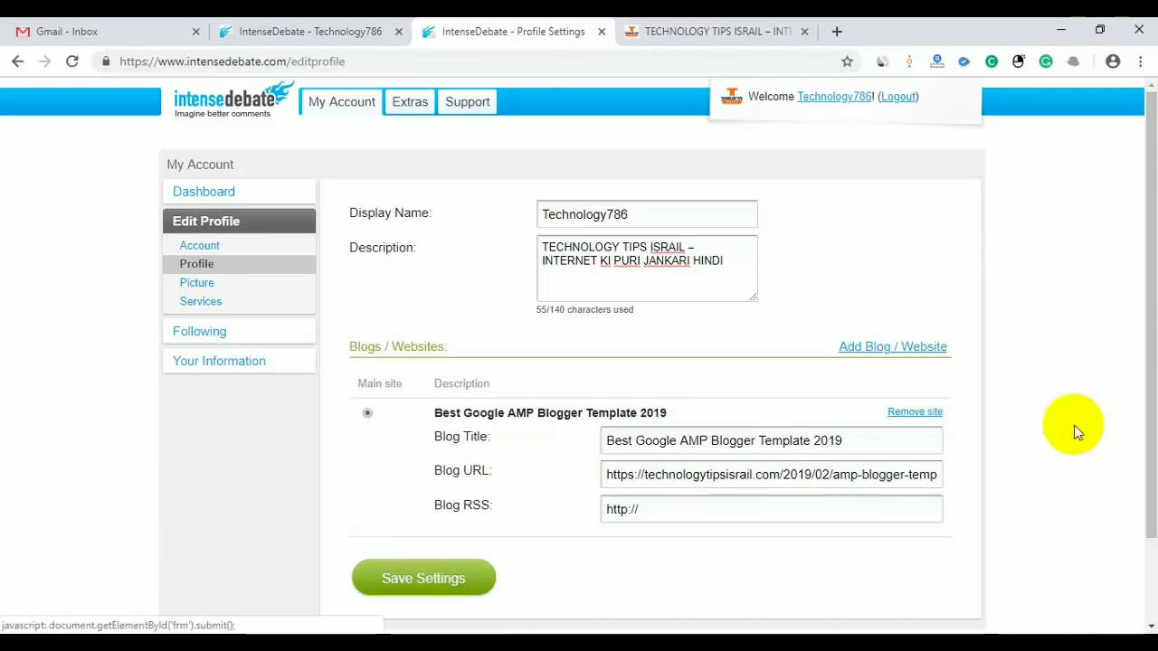
# Add another blog/website entry titled "TECHNOLOGY TIPS ISRAIL – INTERNET KI PURI JANKARI HINDI".
pyautogui.click(915, 349)
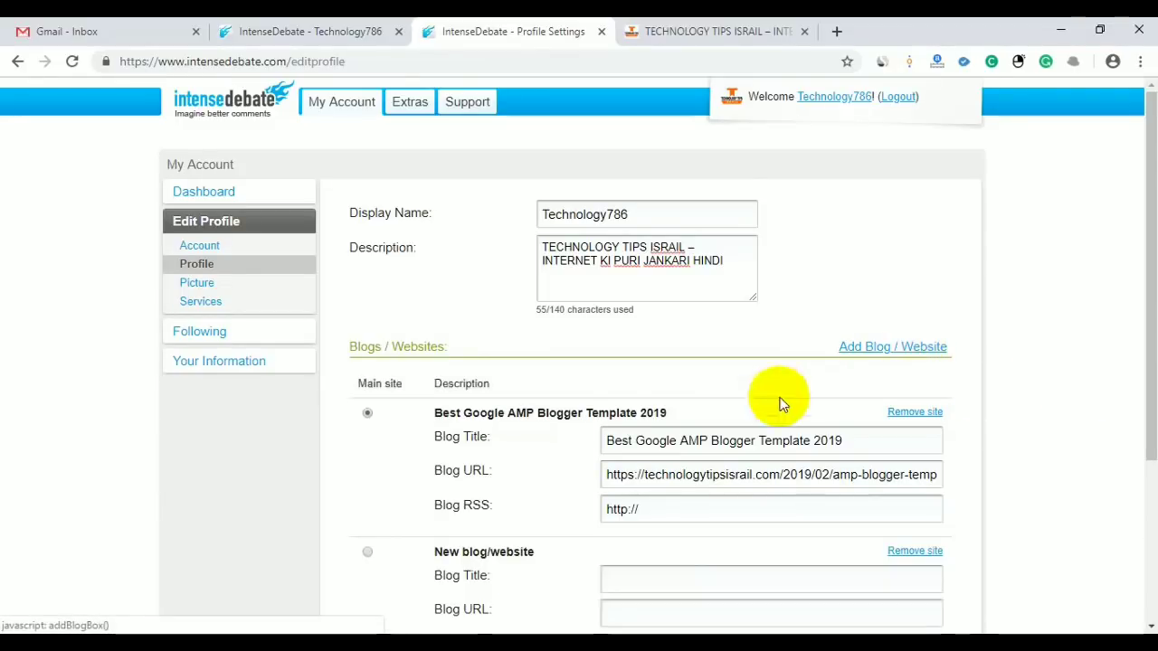
pyautogui.scroll(-2, 815, 557)
pyautogui.click(663, 412)
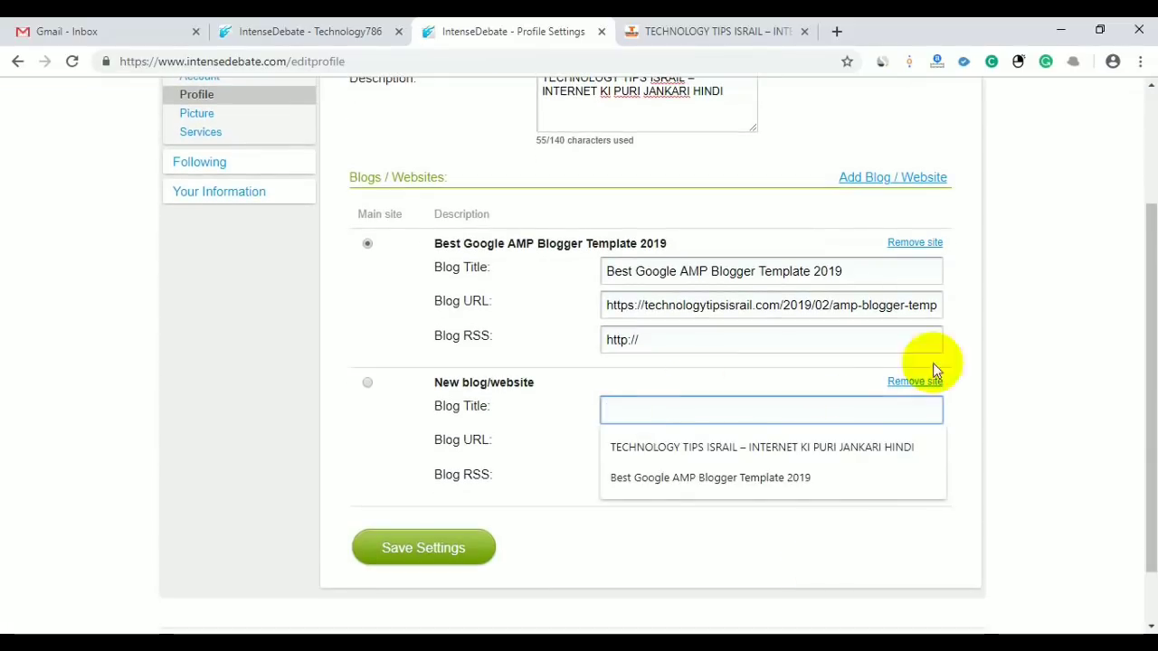
pyautogui.click(706, 446)
pyautogui.click(635, 442)
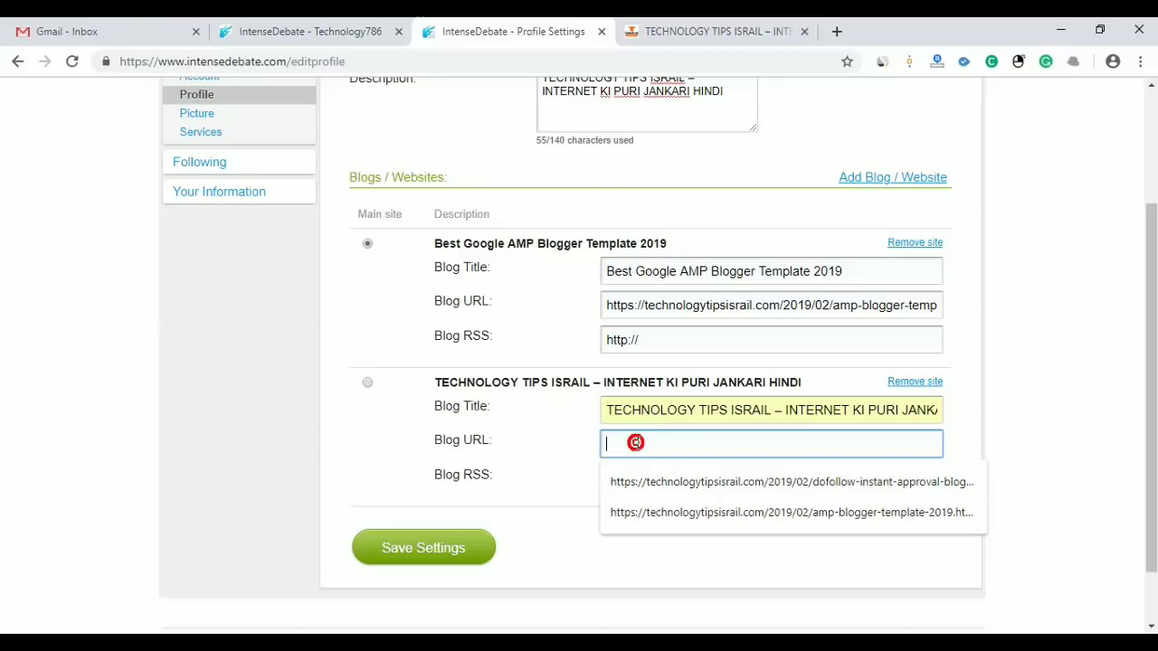
pyautogui.click(661, 486)
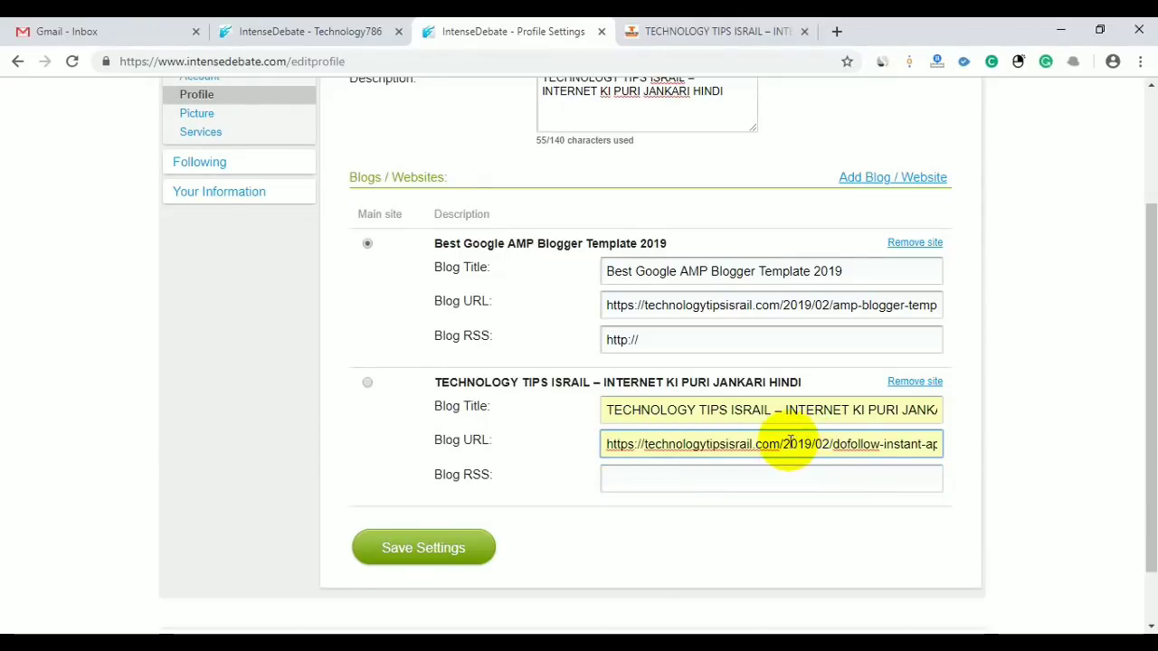
pyautogui.moveTo(785, 443); pyautogui.dragTo(1035, 447)
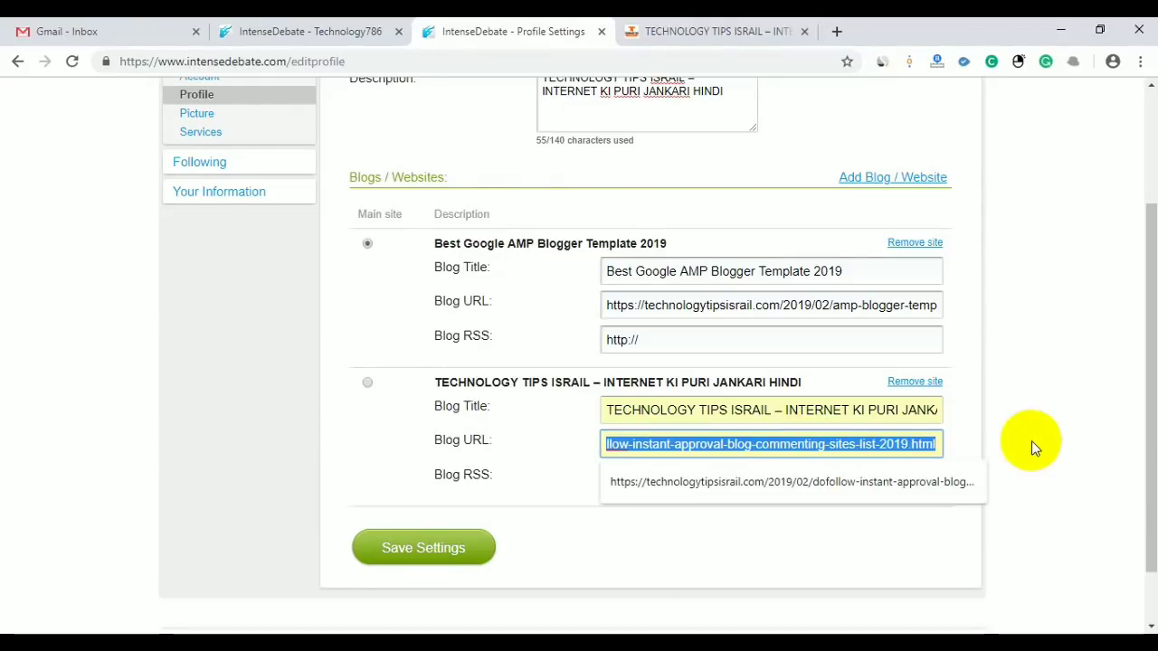
pyautogui.press('BackSpace')
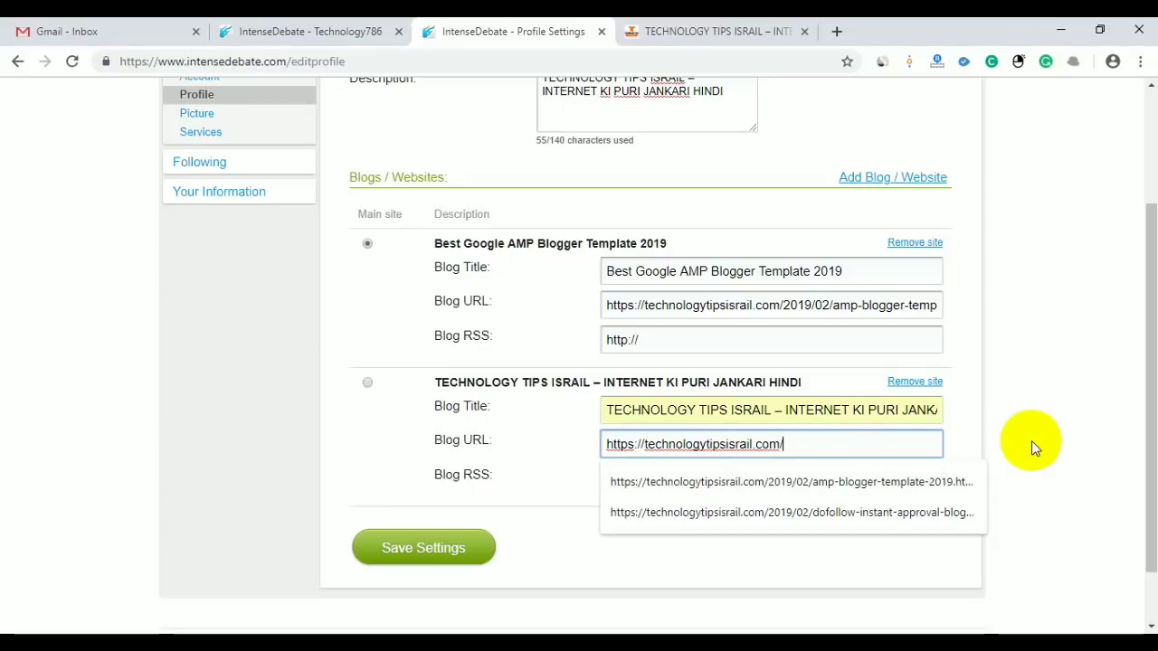
pyautogui.click(640, 584)
pyautogui.click(413, 550)
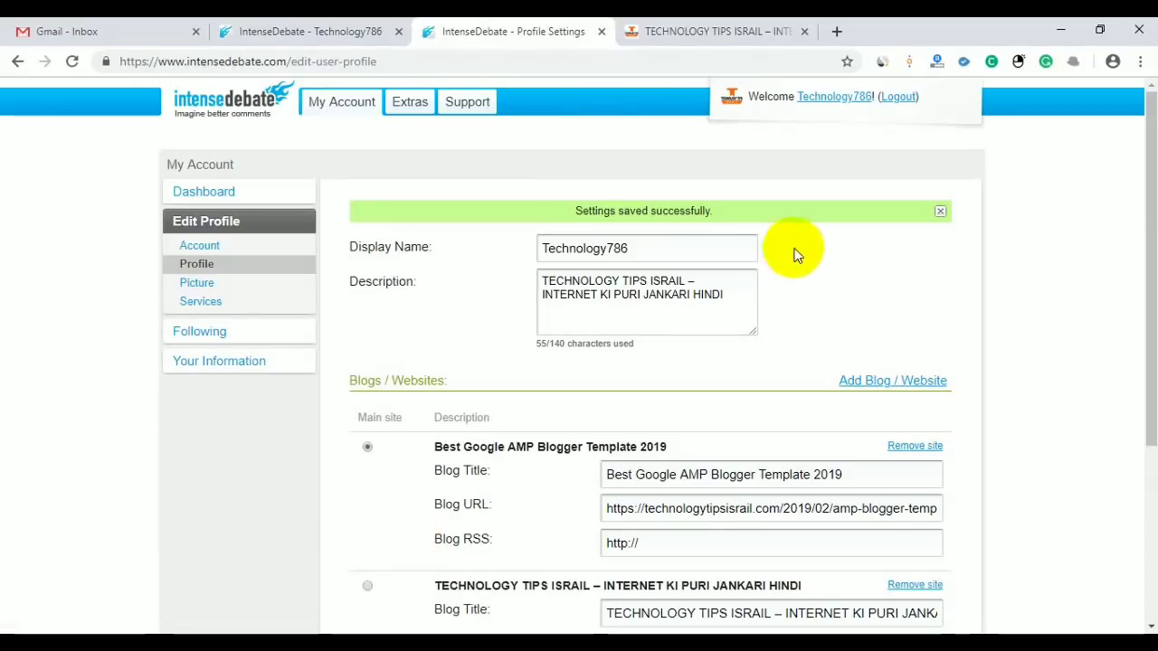
pyautogui.click(715, 207)
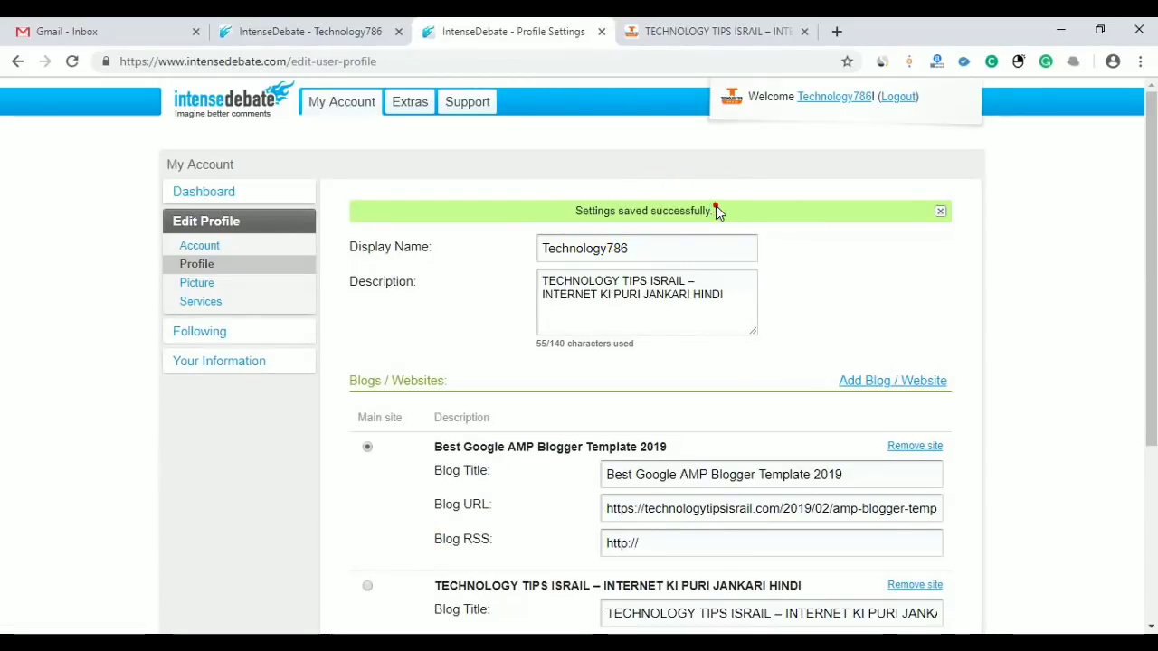
# Open the dashboard in a separate tab and view the public profile down to its listed blogs/sites.
pyautogui.rightClick(186, 199)
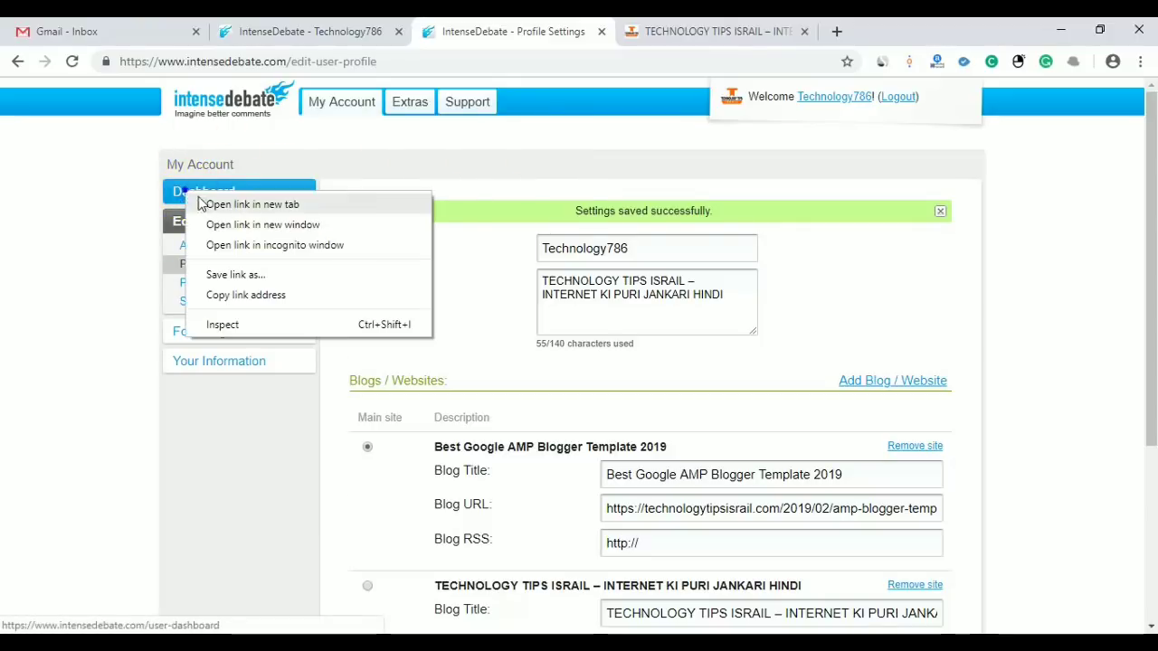
pyautogui.click(206, 202)
pyautogui.click(636, 25)
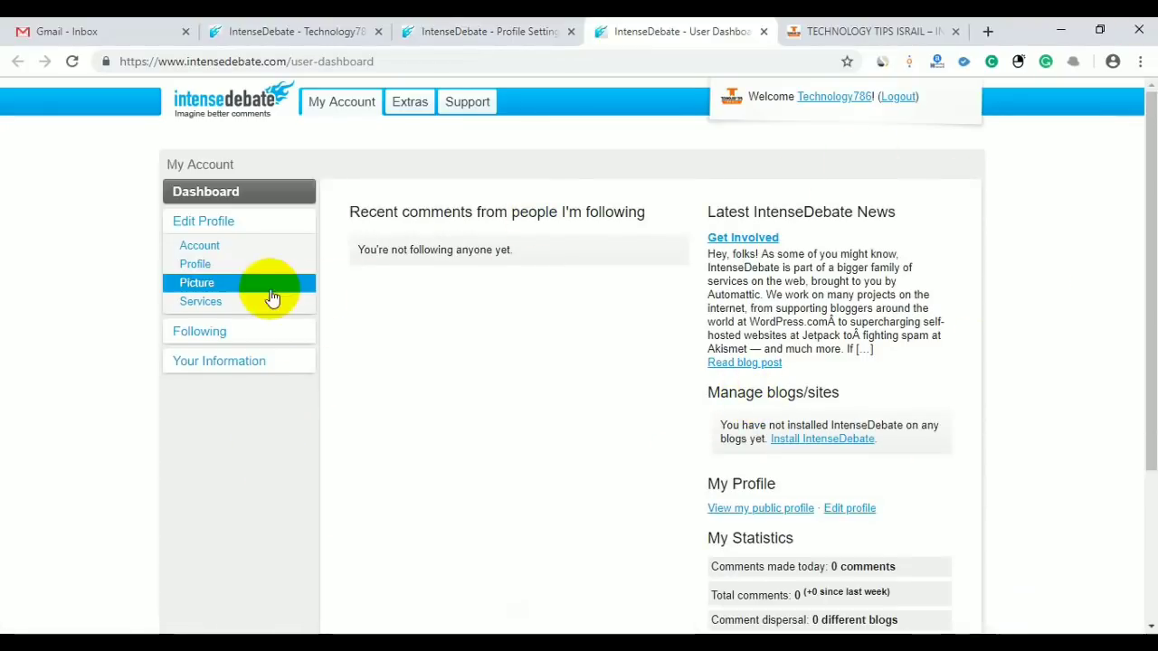
pyautogui.scroll(-1, 606, 404)
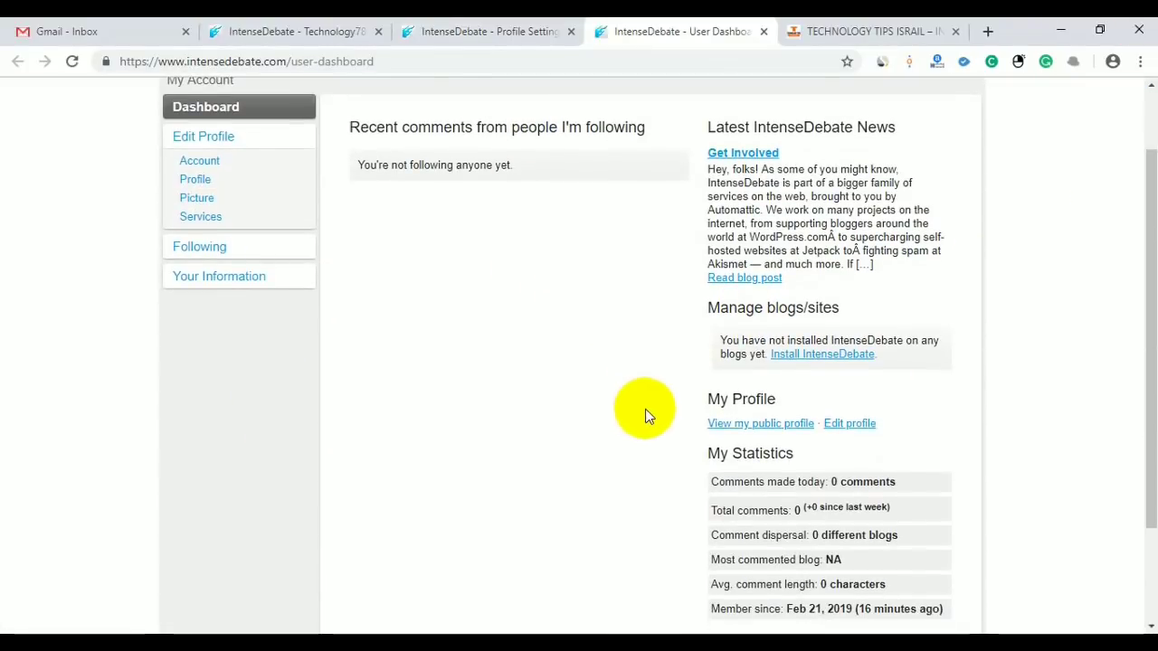
pyautogui.click(763, 425)
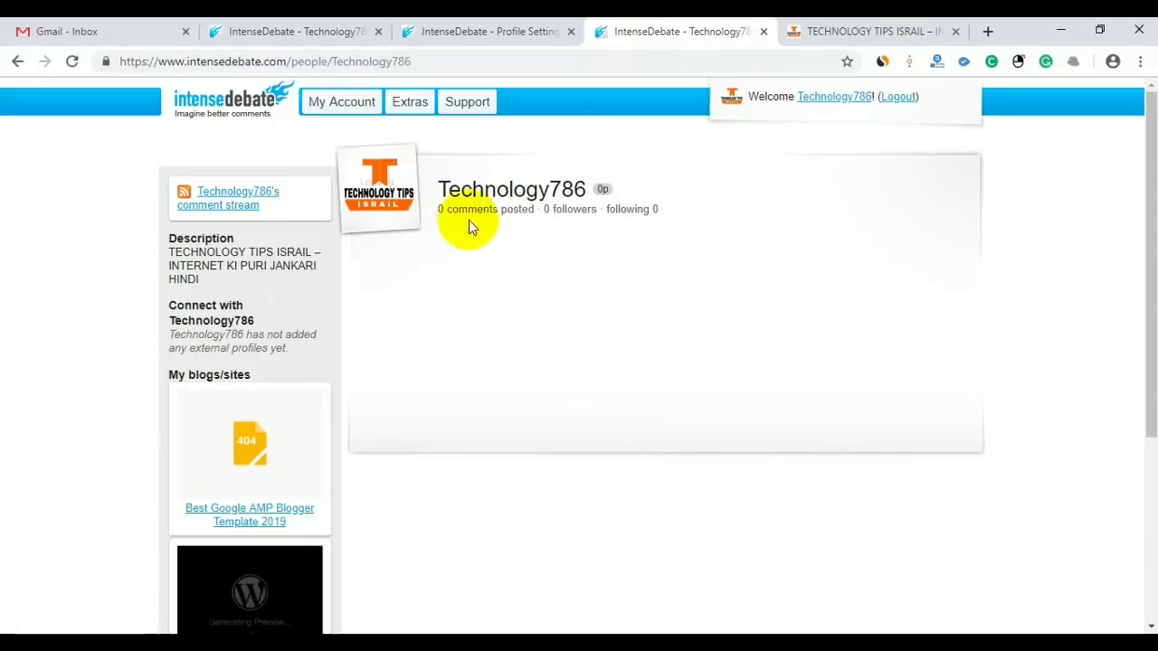
pyautogui.scroll(-3, 507, 374)
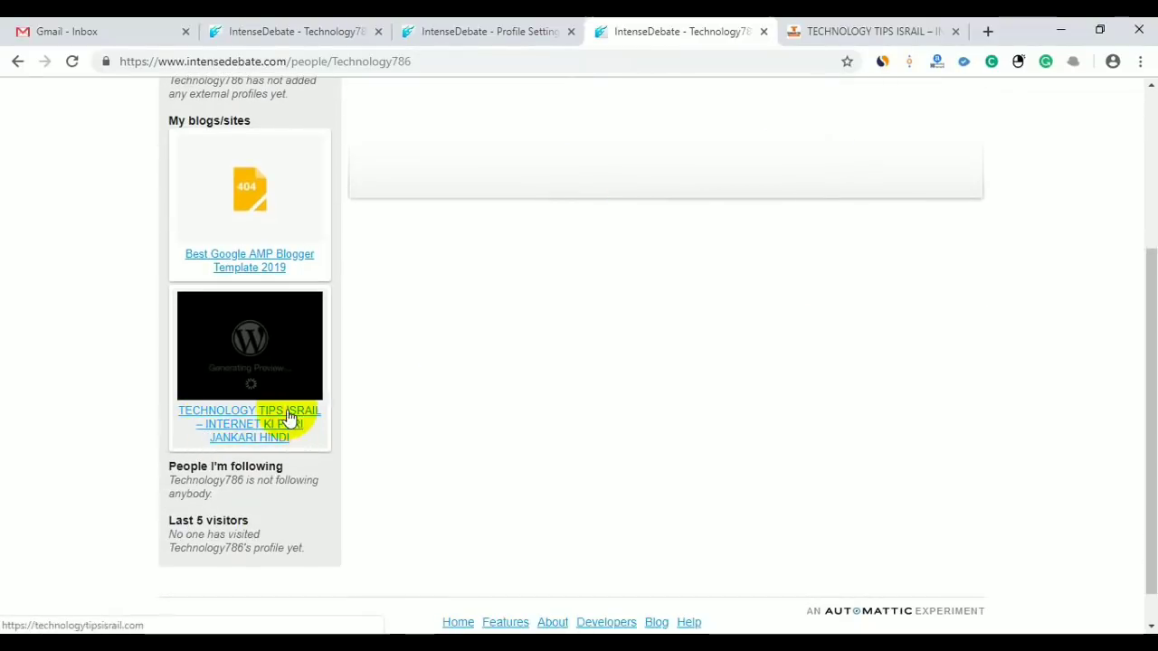
# Inspect the HTML of the TECHNOLOGY TIPS ISRAIL link on the public profile, then close the developer tools.
pyautogui.rightClick(237, 423)
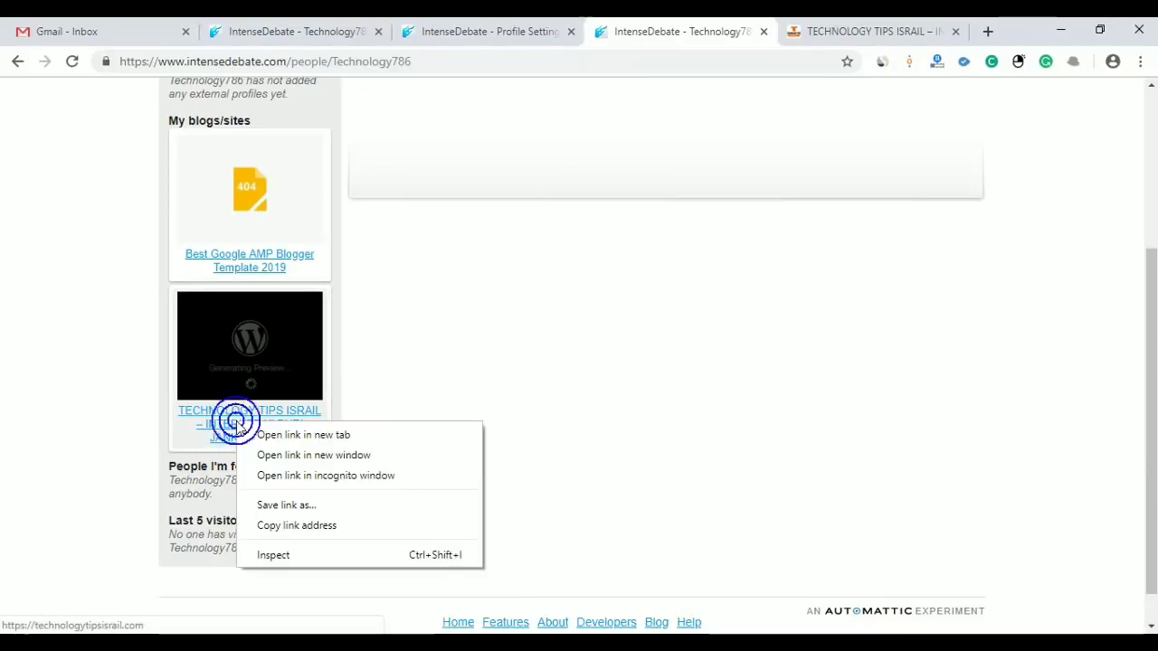
pyautogui.click(276, 556)
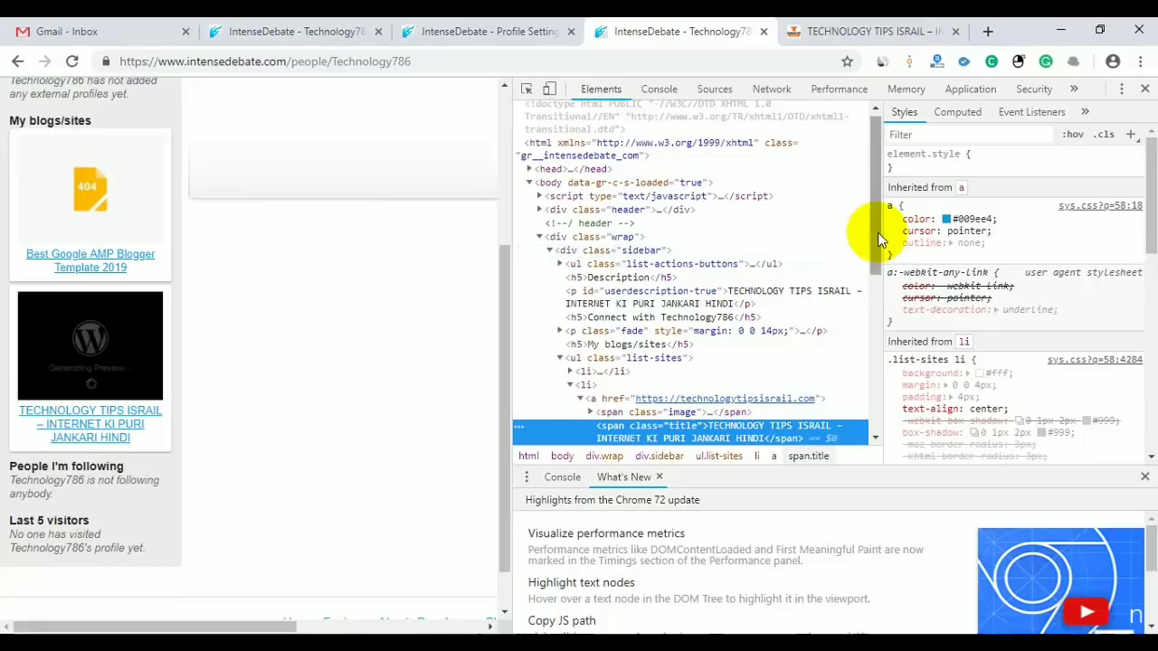
pyautogui.moveTo(882, 240); pyautogui.dragTo(879, 259)
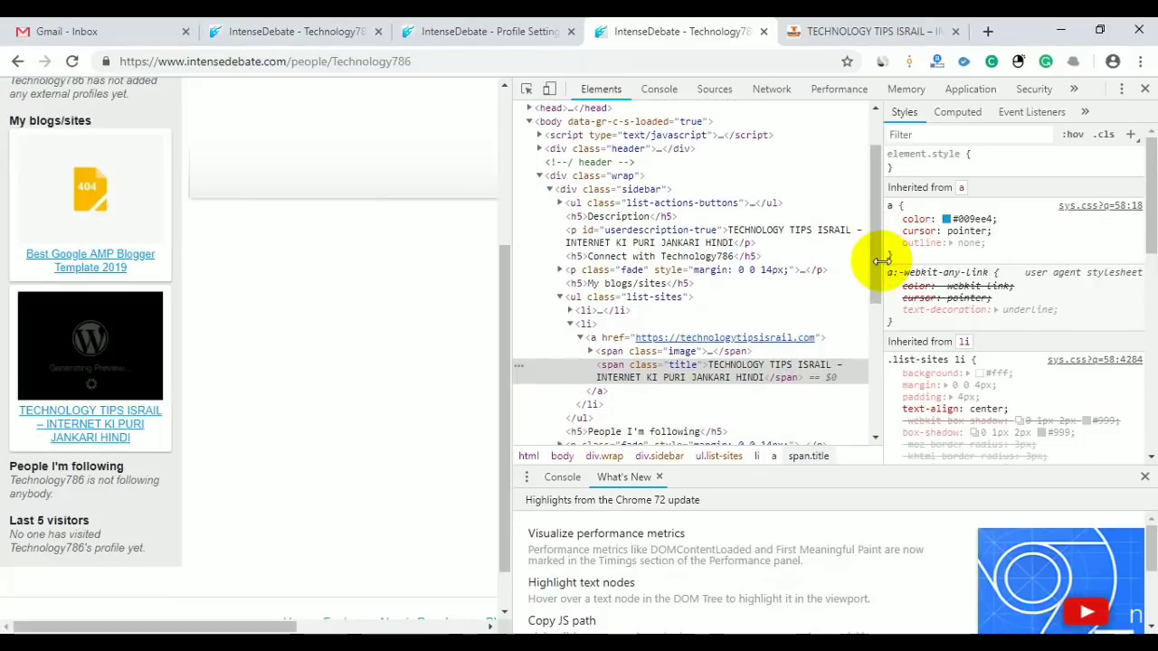
pyautogui.click(701, 376)
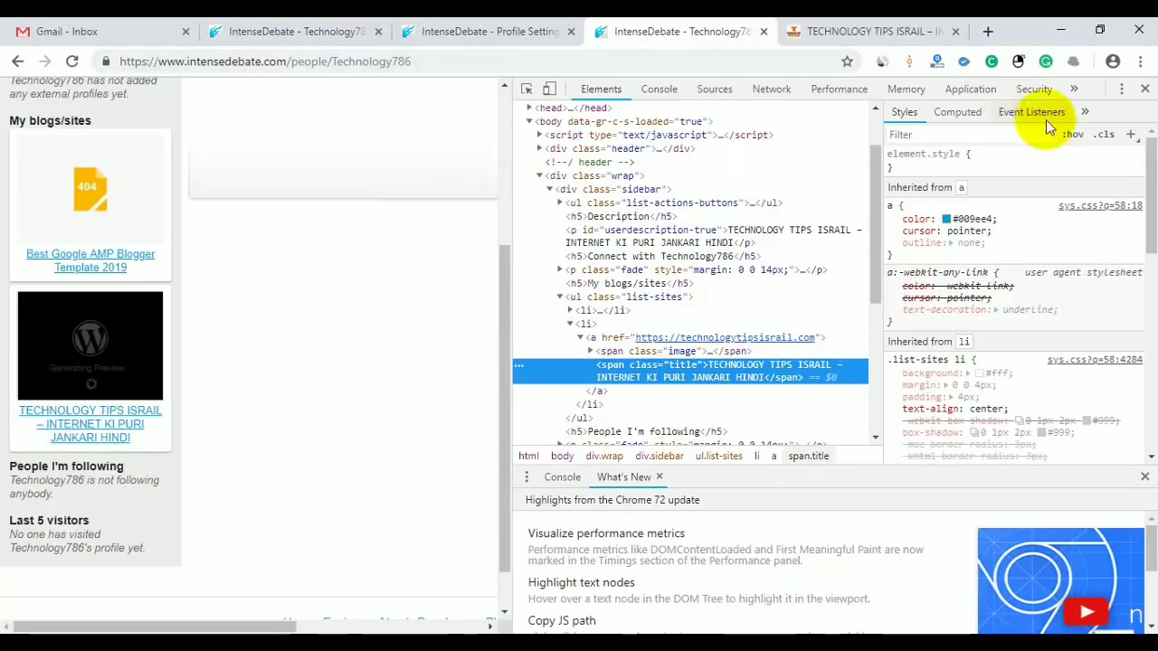
pyautogui.click(1145, 90)
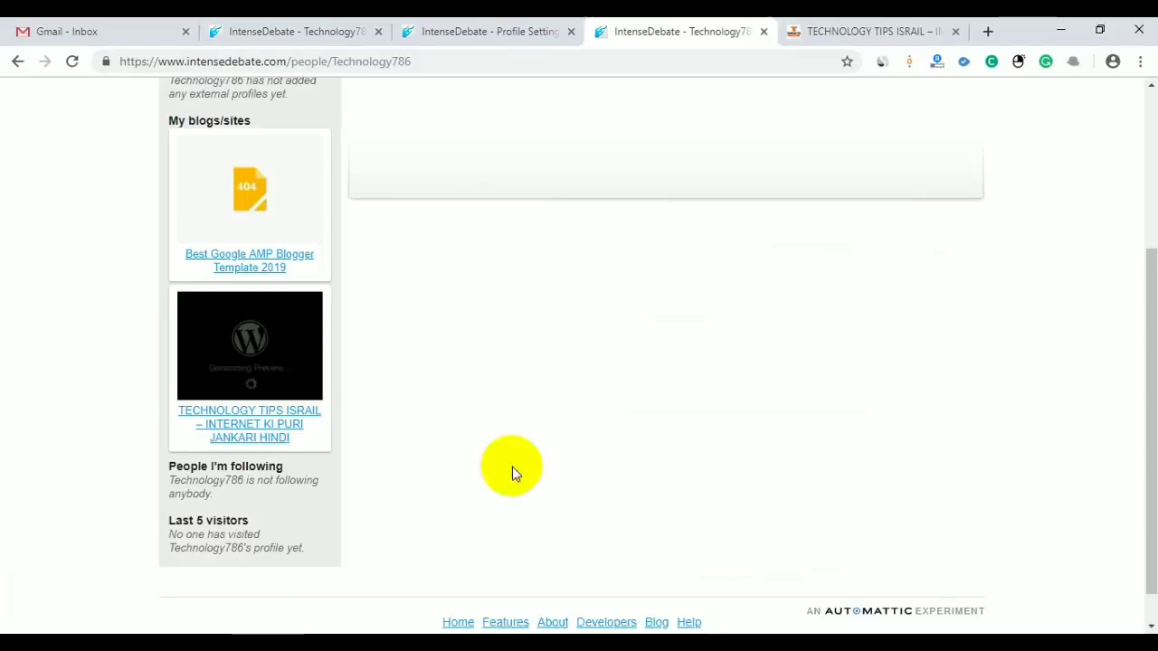
pyautogui.scroll(3, 512, 467)
pyautogui.moveTo(287, 62); pyautogui.dragTo(104, 58)
pyautogui.rightClick(135, 61)
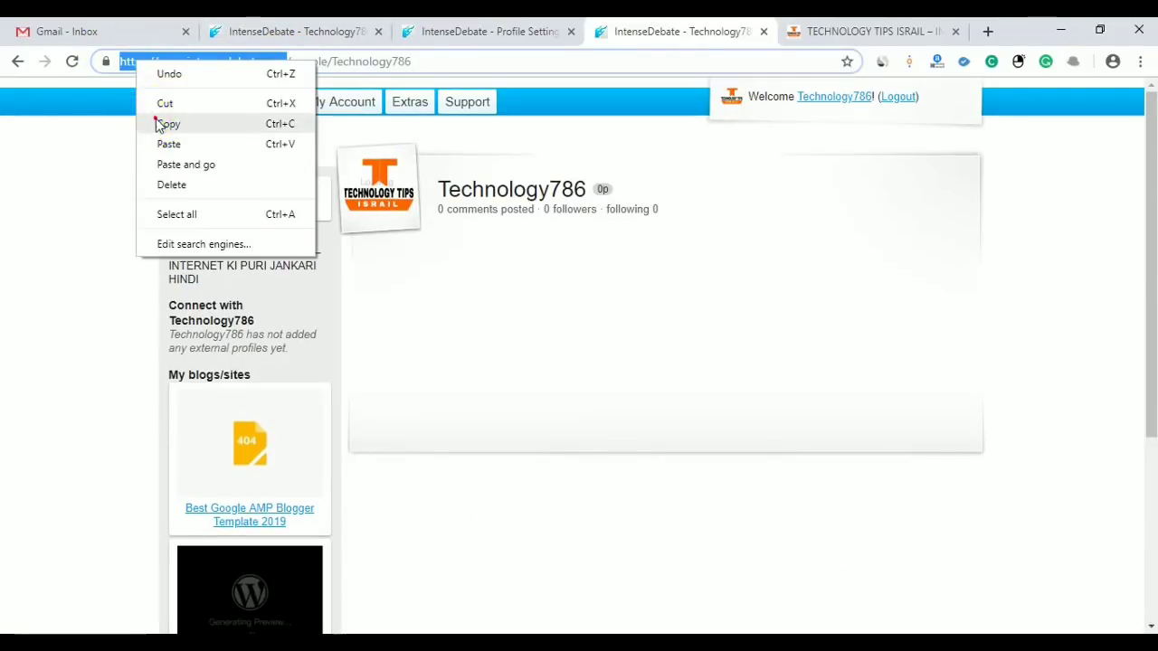
pyautogui.click(158, 124)
# Search for "site da pa checker" in a new tab and open the SmallSEOTools Domain Authority Checker.
pyautogui.click(986, 31)
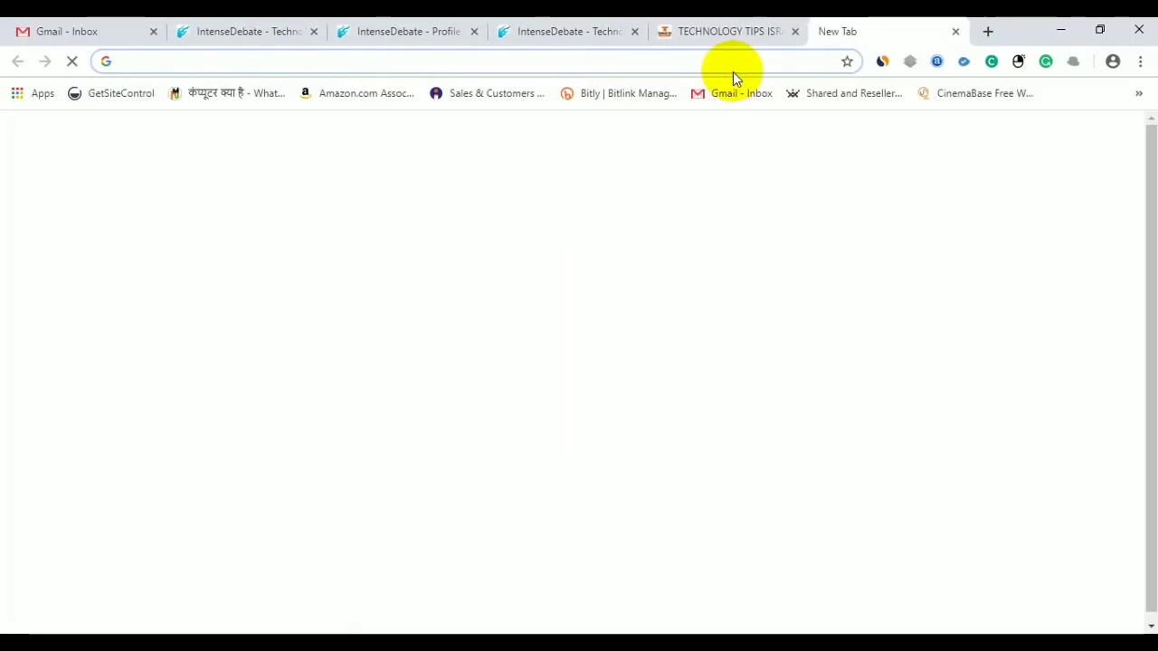
pyautogui.write('sit')
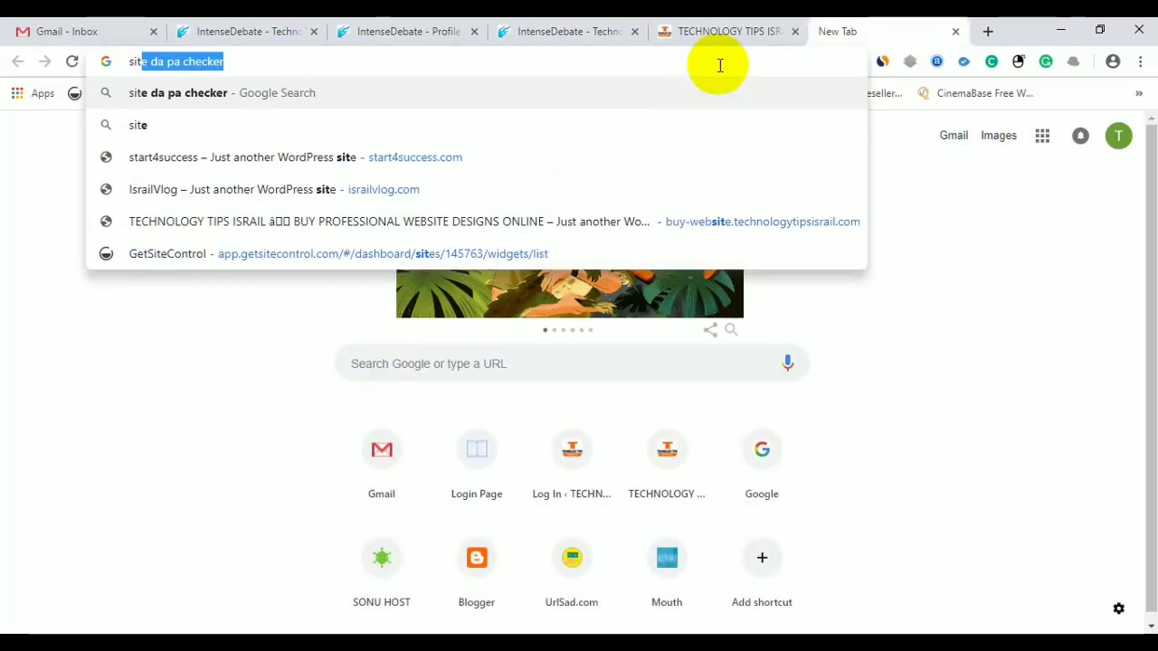
pyautogui.press('Return')
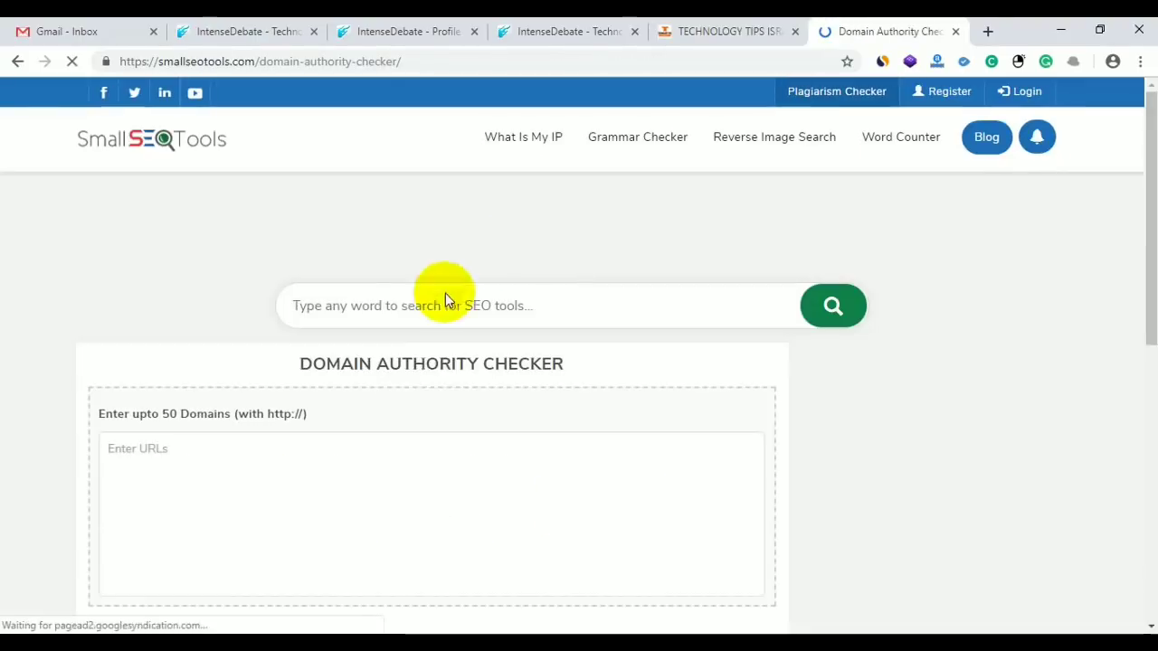
pyautogui.rightClick(172, 461)
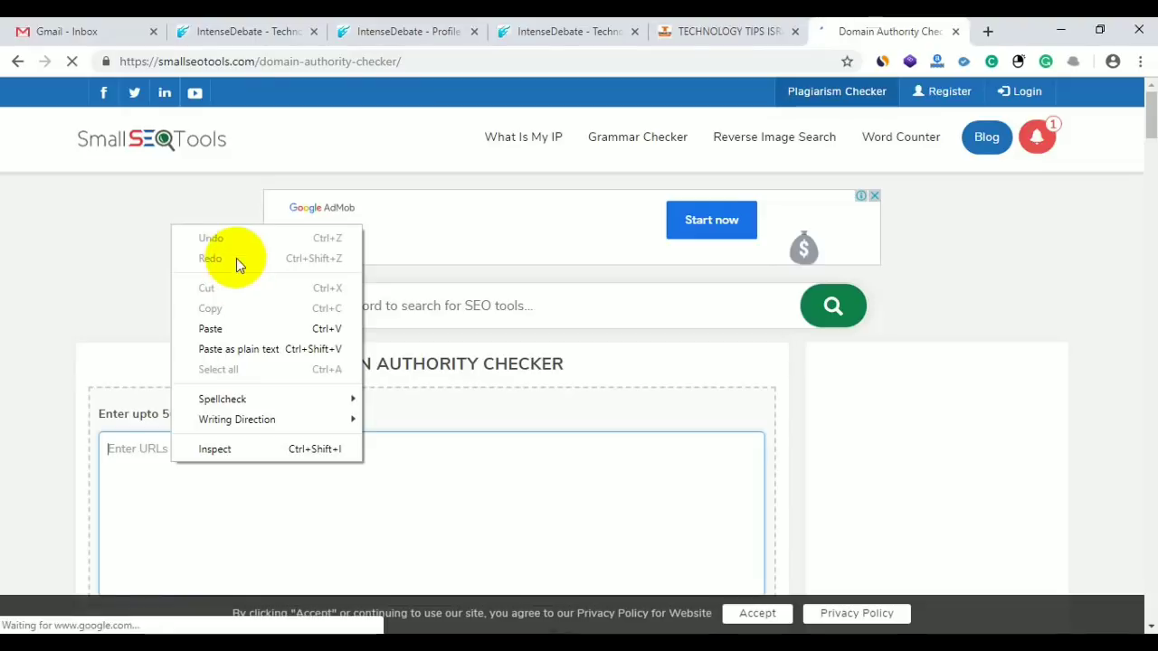
pyautogui.click(217, 329)
pyautogui.scroll(-5, 299, 416)
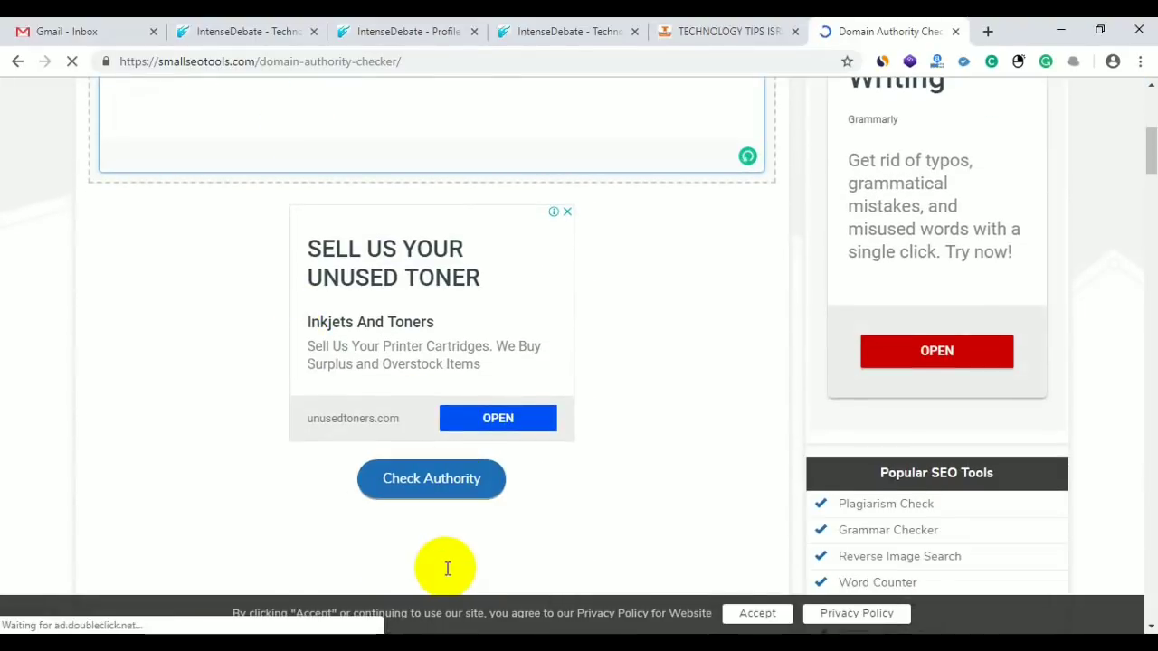
pyautogui.click(446, 485)
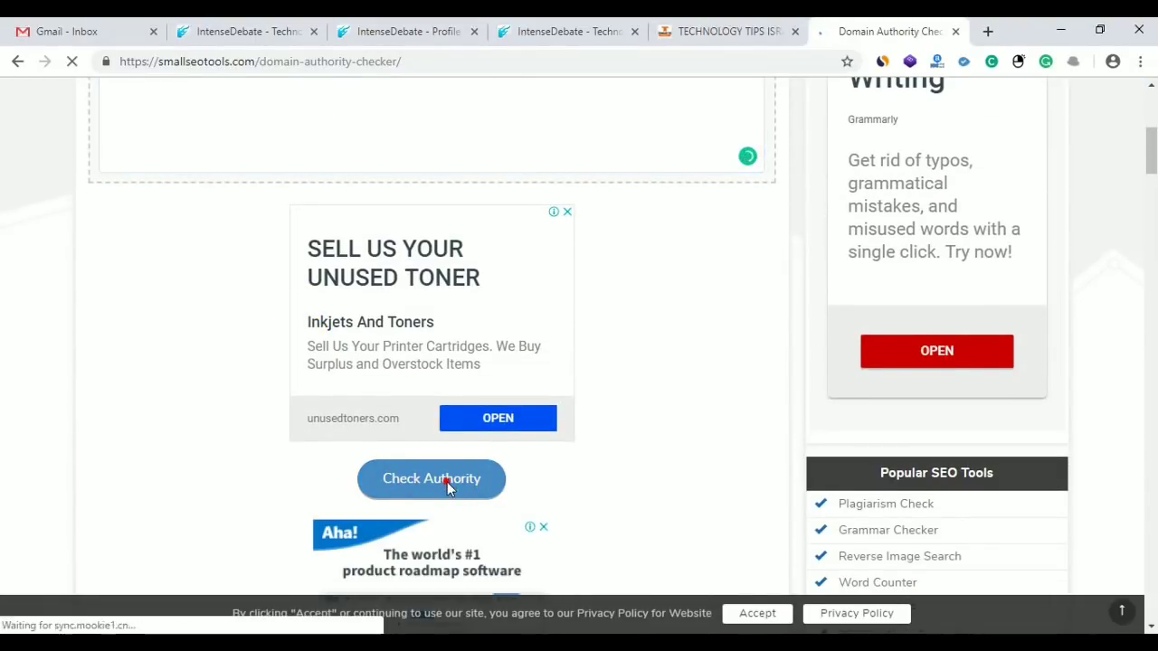
# Find the results table for the IntenseDebate domain and examine its DA score.
pyautogui.scroll(-5, 449, 464)
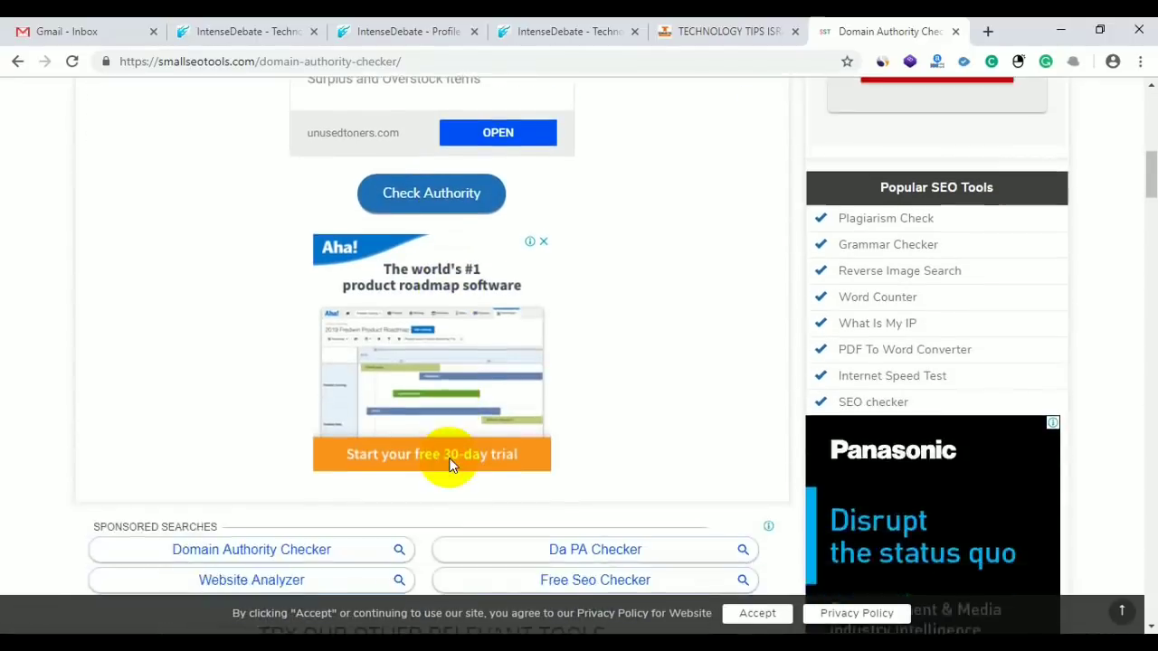
pyautogui.scroll(-3, 465, 421)
pyautogui.scroll(13, 465, 422)
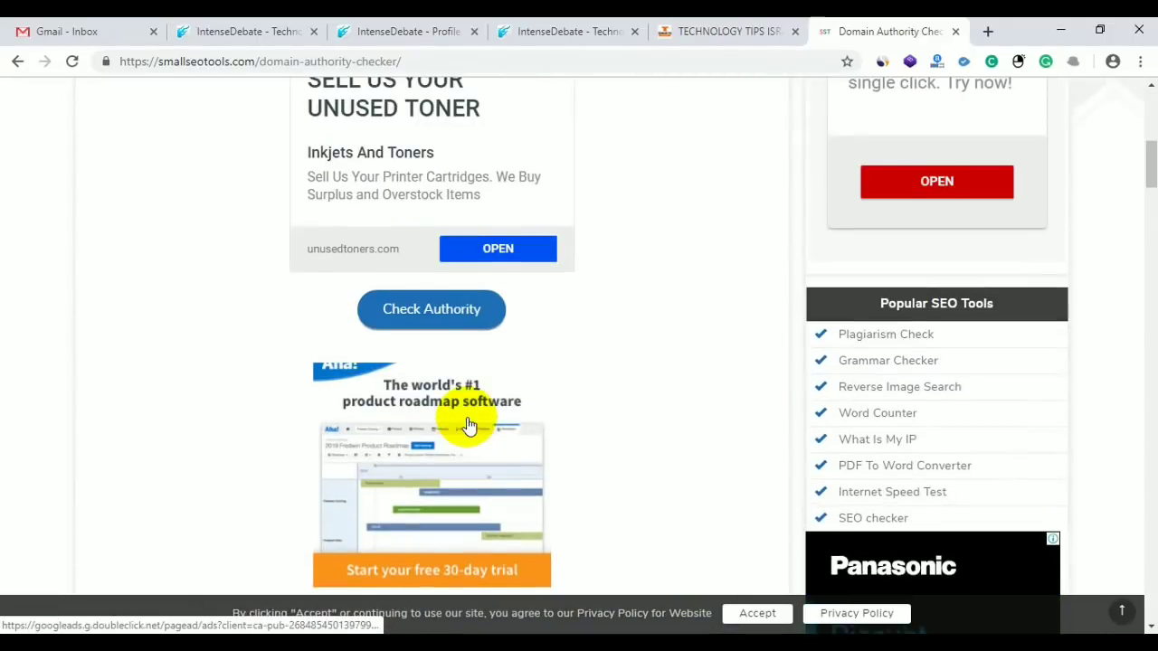
pyautogui.scroll(-9, 467, 425)
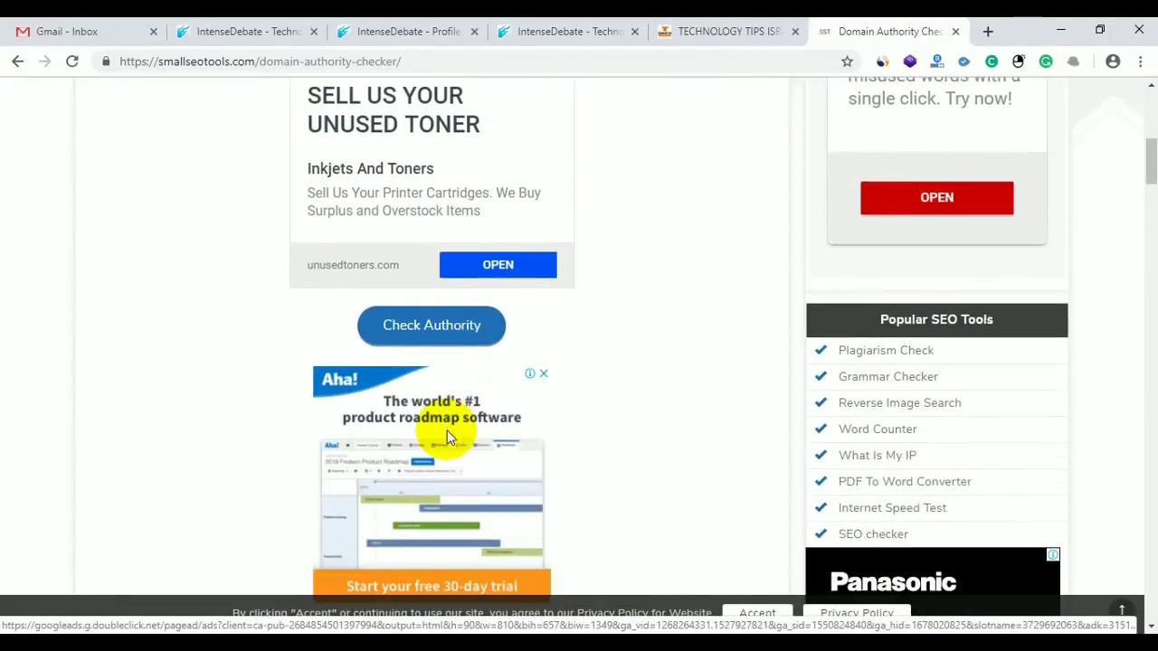
pyautogui.scroll(-2, 447, 437)
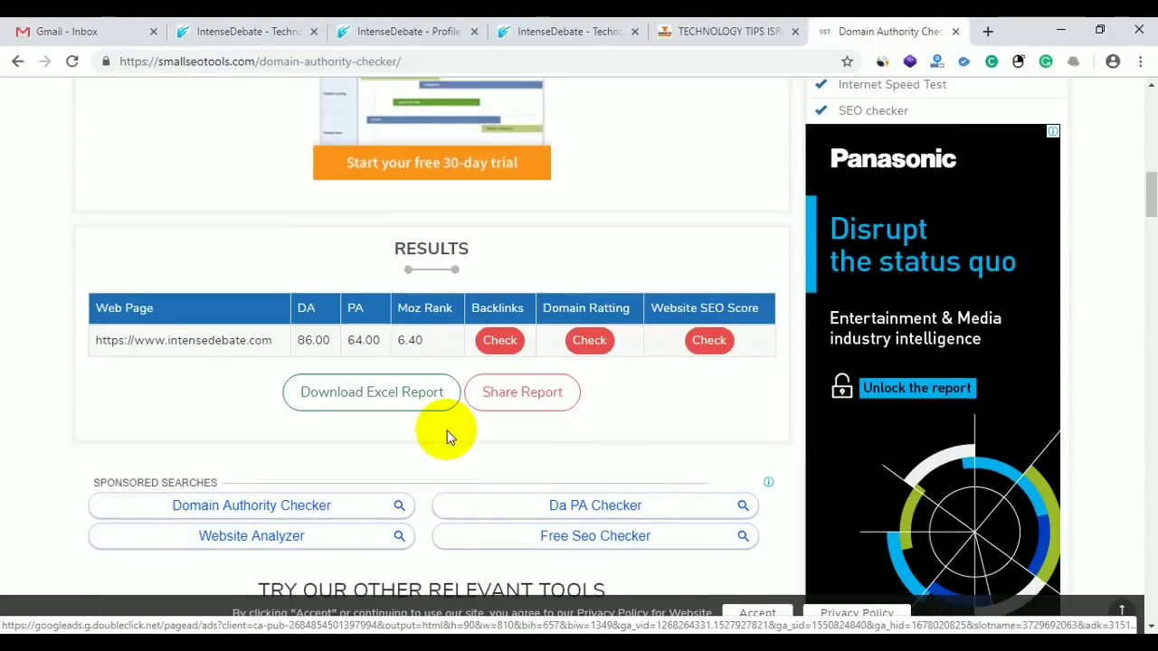
pyautogui.moveTo(299, 344); pyautogui.dragTo(317, 344)
pyautogui.click(319, 343)
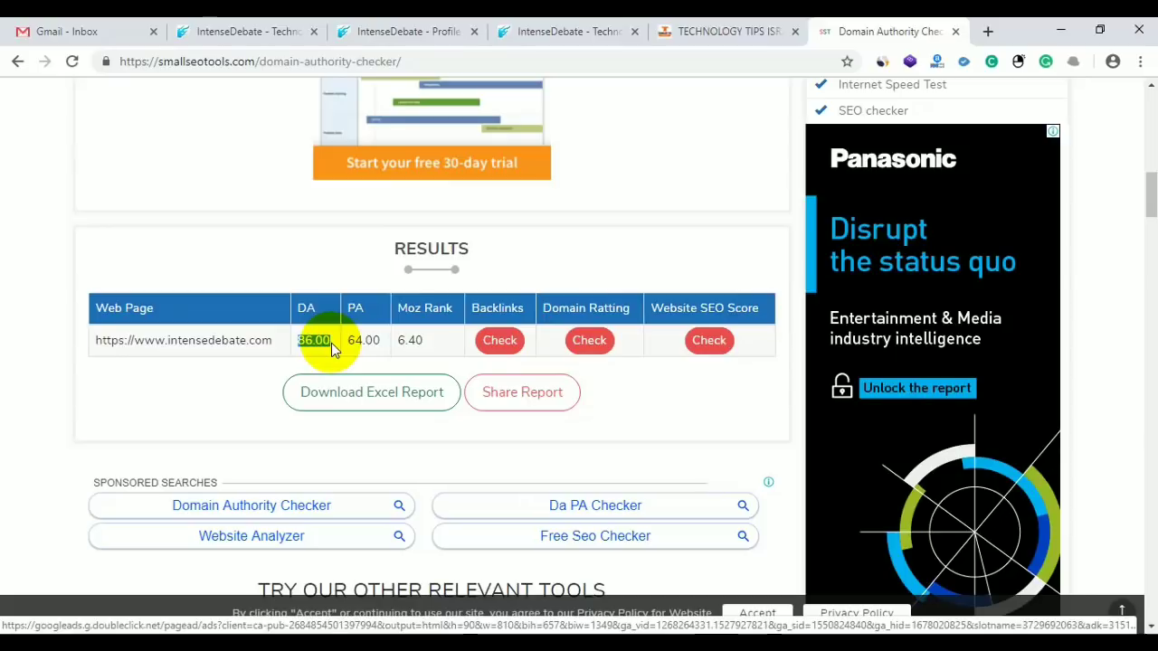
pyautogui.scroll(8, 331, 343)
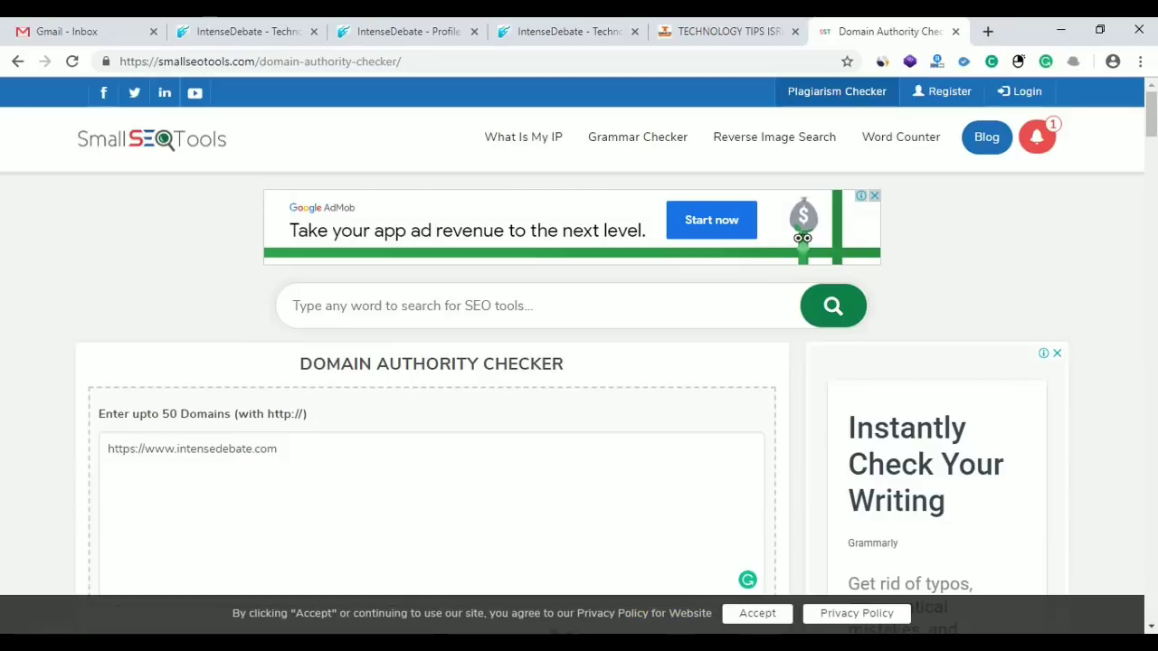
pyautogui.click(691, 612)
pyautogui.click(332, 378)
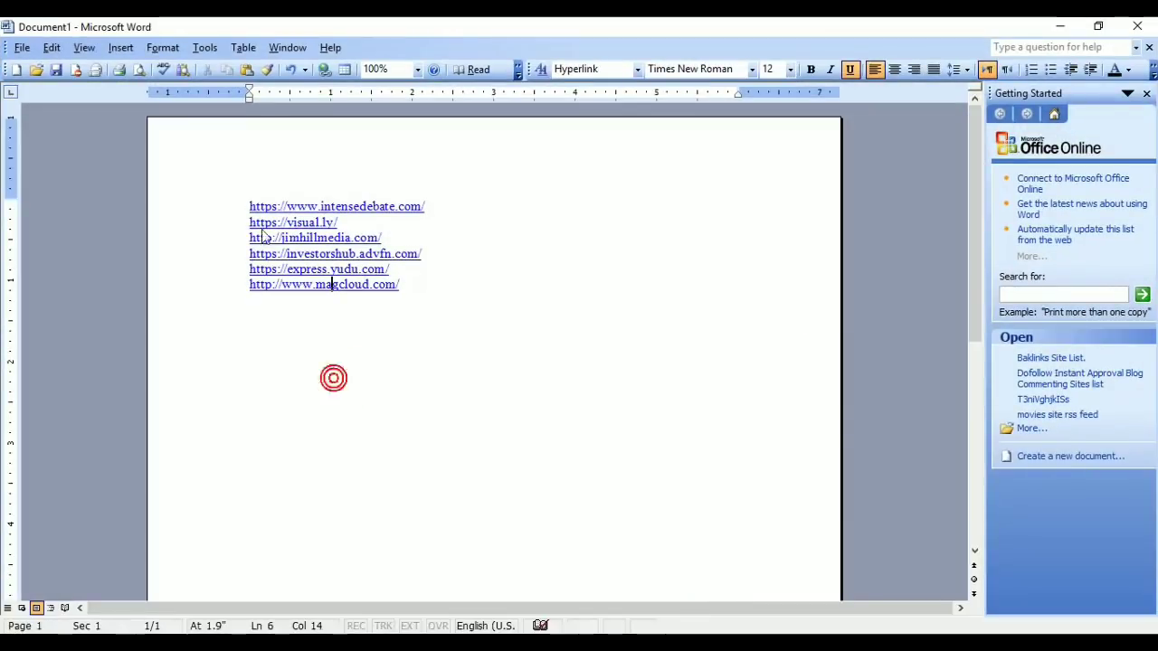
pyautogui.moveTo(251, 222); pyautogui.dragTo(323, 222)
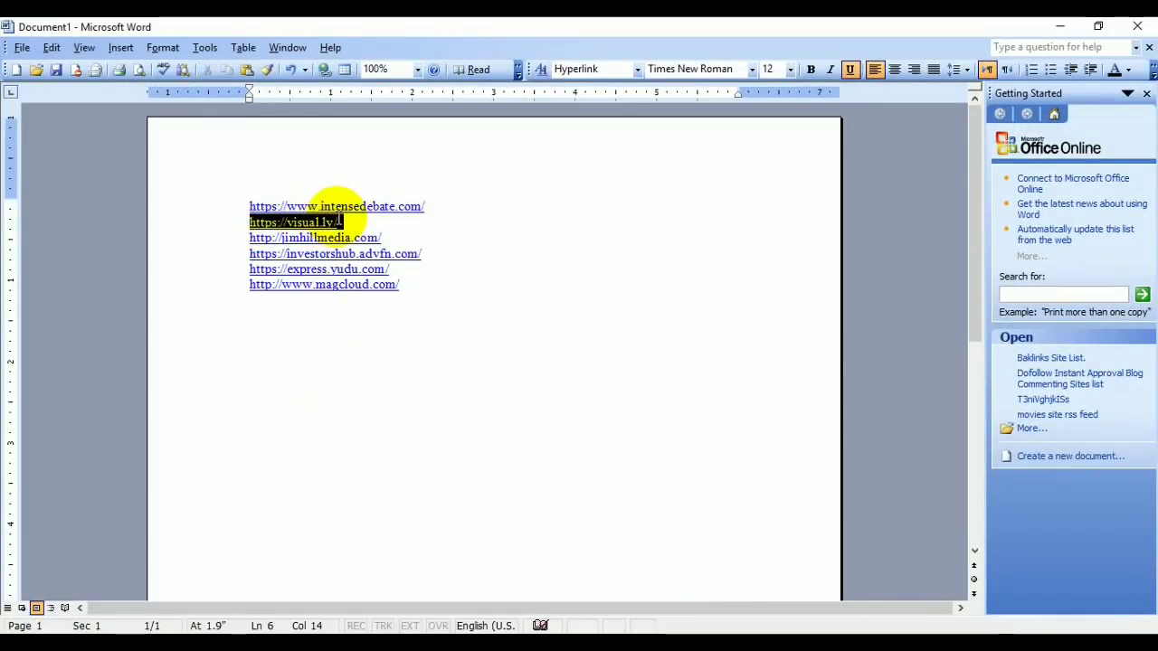
pyautogui.rightClick(322, 223)
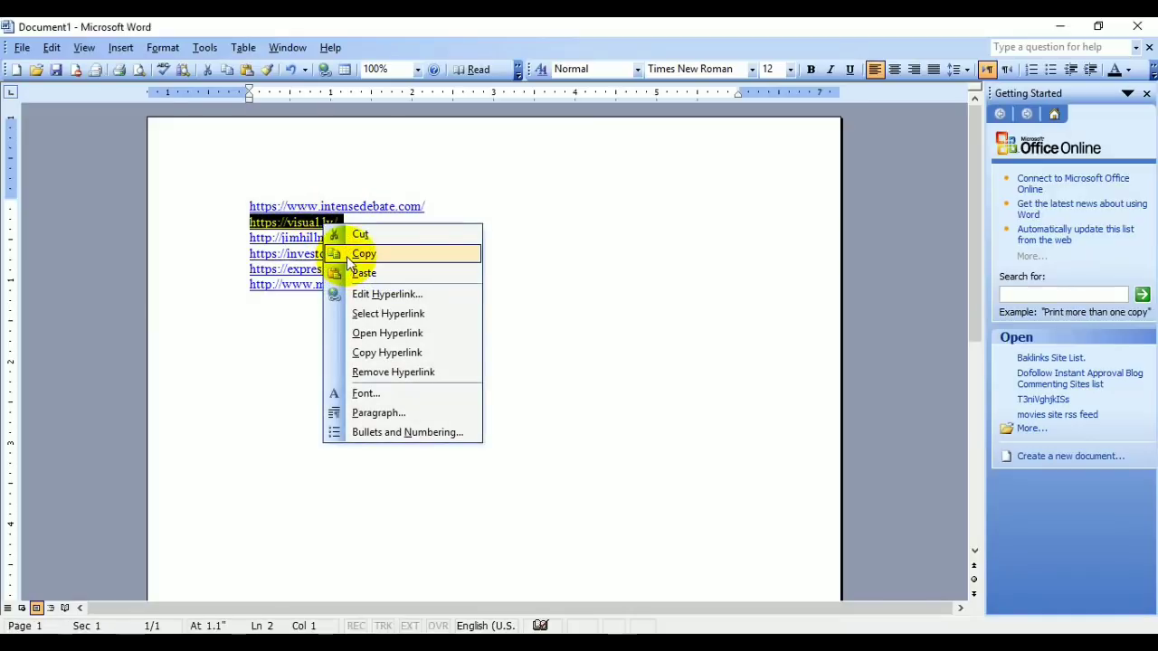
pyautogui.click(345, 254)
pyautogui.hotkey('alt', 'Tab')
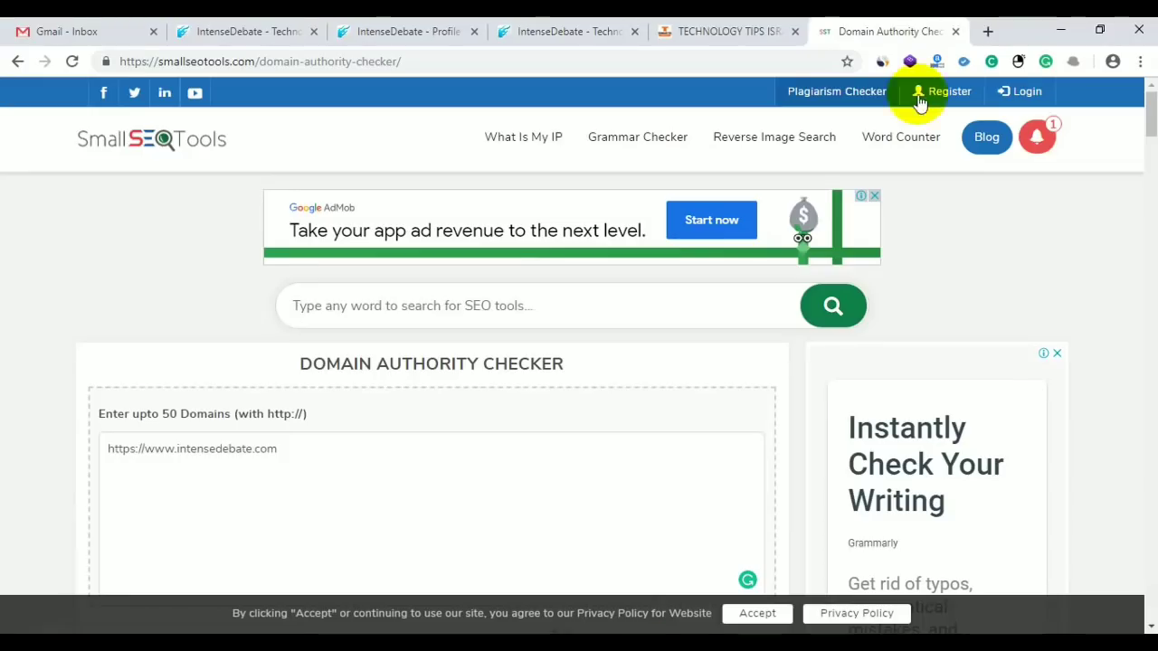
pyautogui.moveTo(301, 452); pyautogui.dragTo(103, 442)
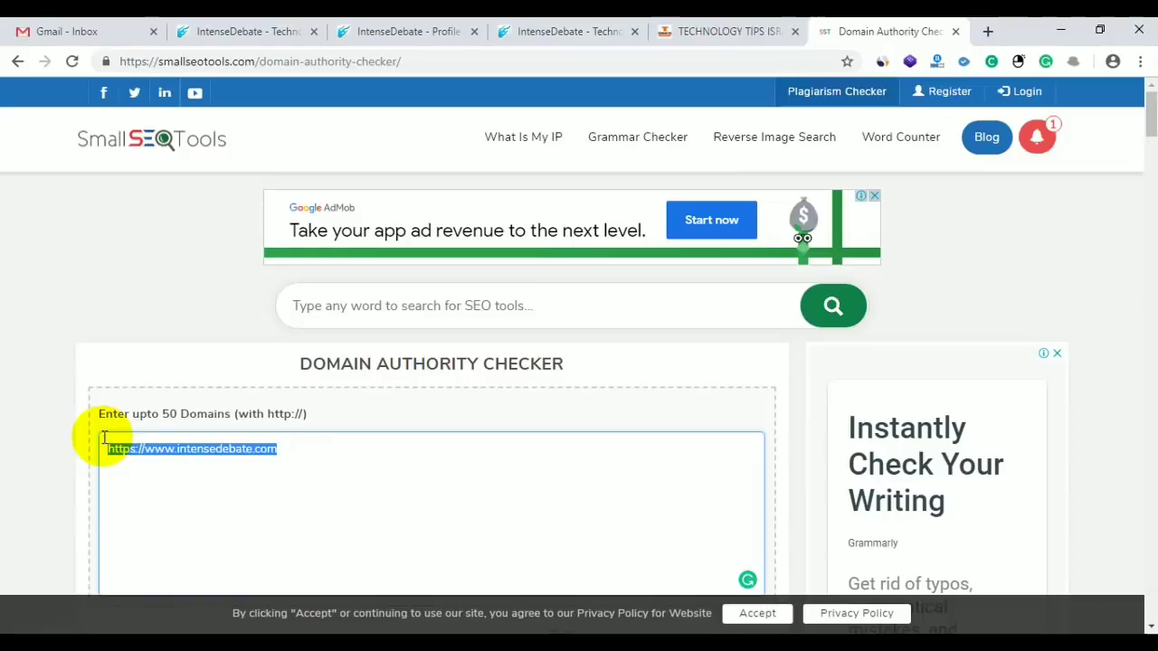
pyautogui.rightClick(134, 451)
pyautogui.press('F5')
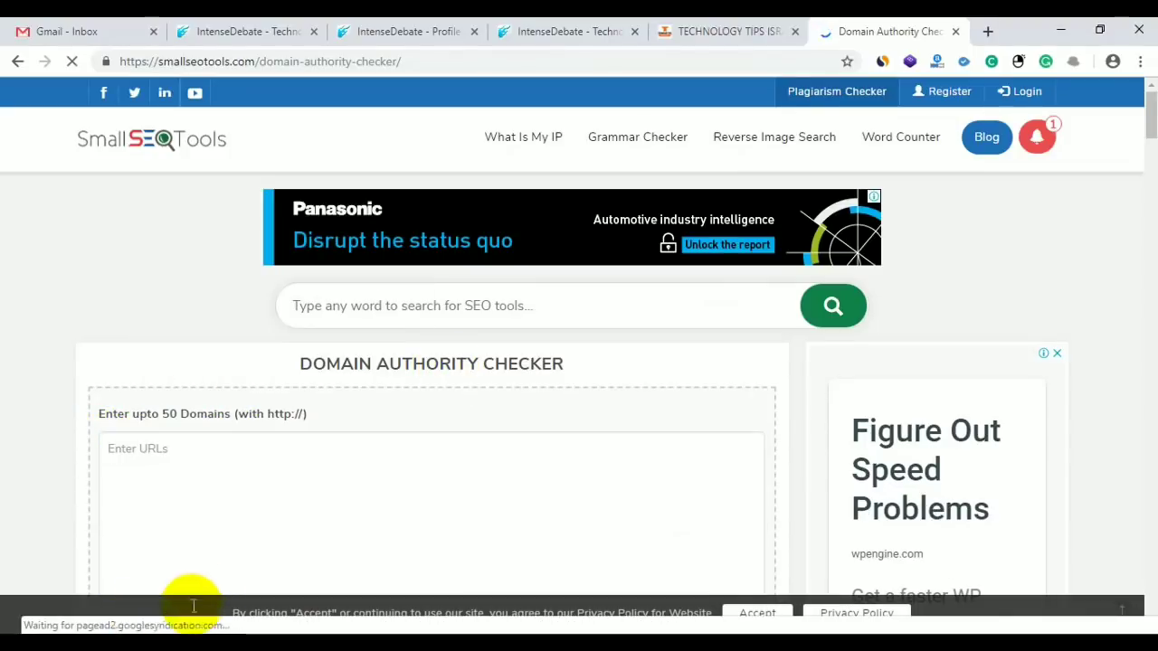
pyautogui.rightClick(194, 445)
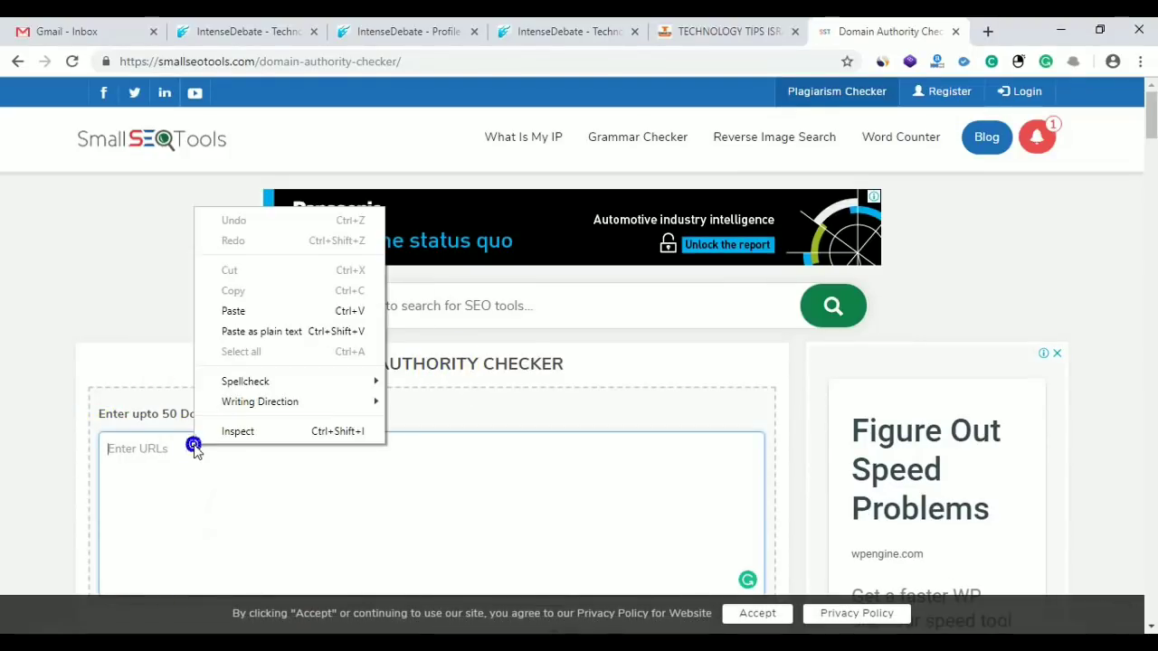
pyautogui.click(237, 308)
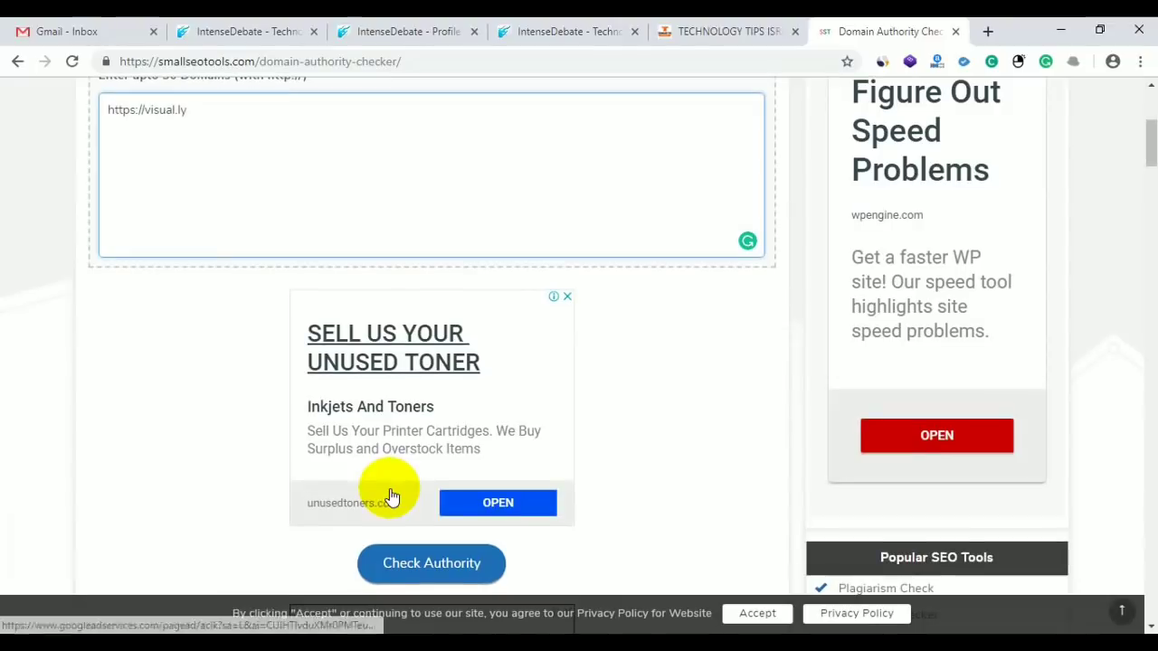
pyautogui.click(430, 563)
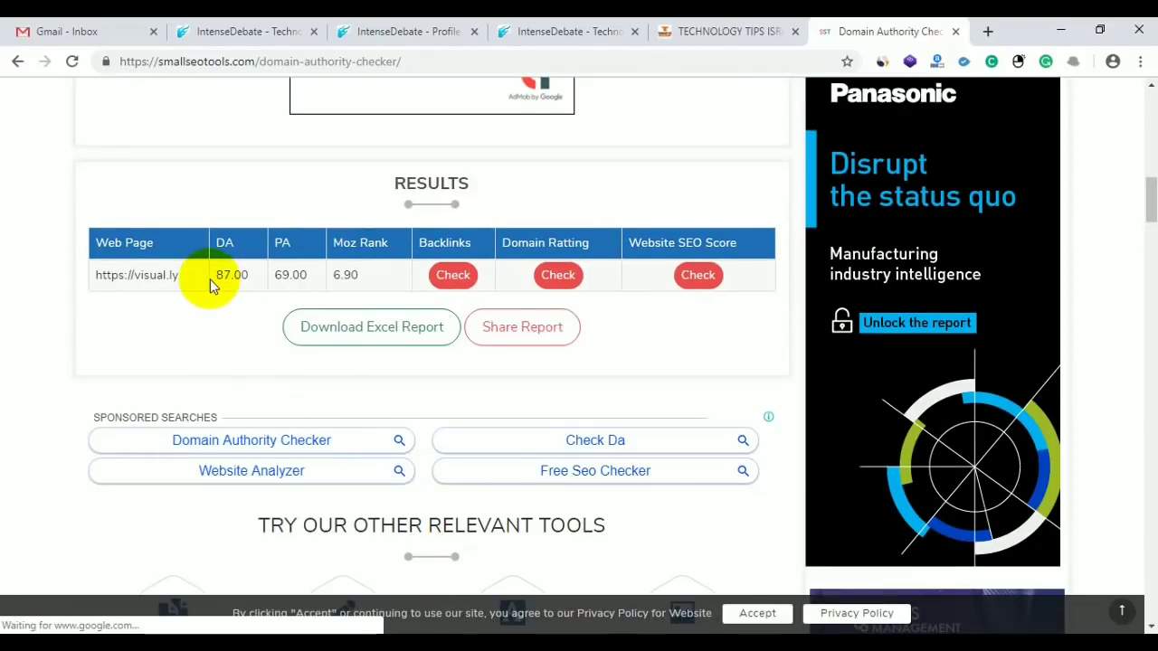
pyautogui.moveTo(246, 280); pyautogui.dragTo(250, 277)
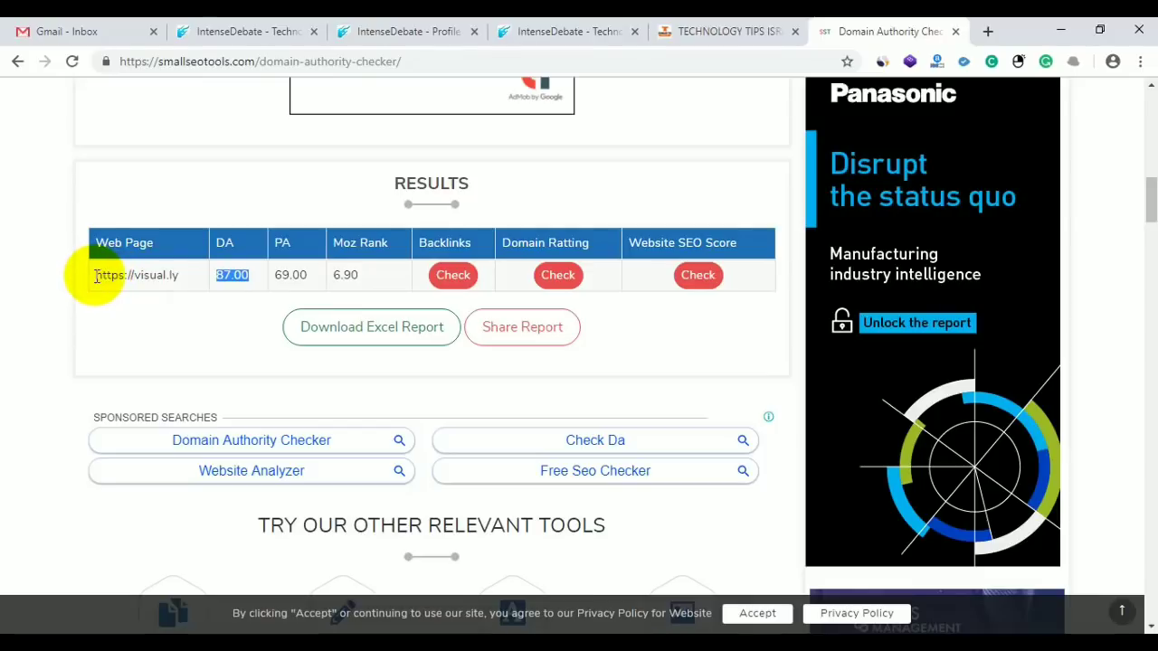
pyautogui.moveTo(96, 276); pyautogui.dragTo(162, 289)
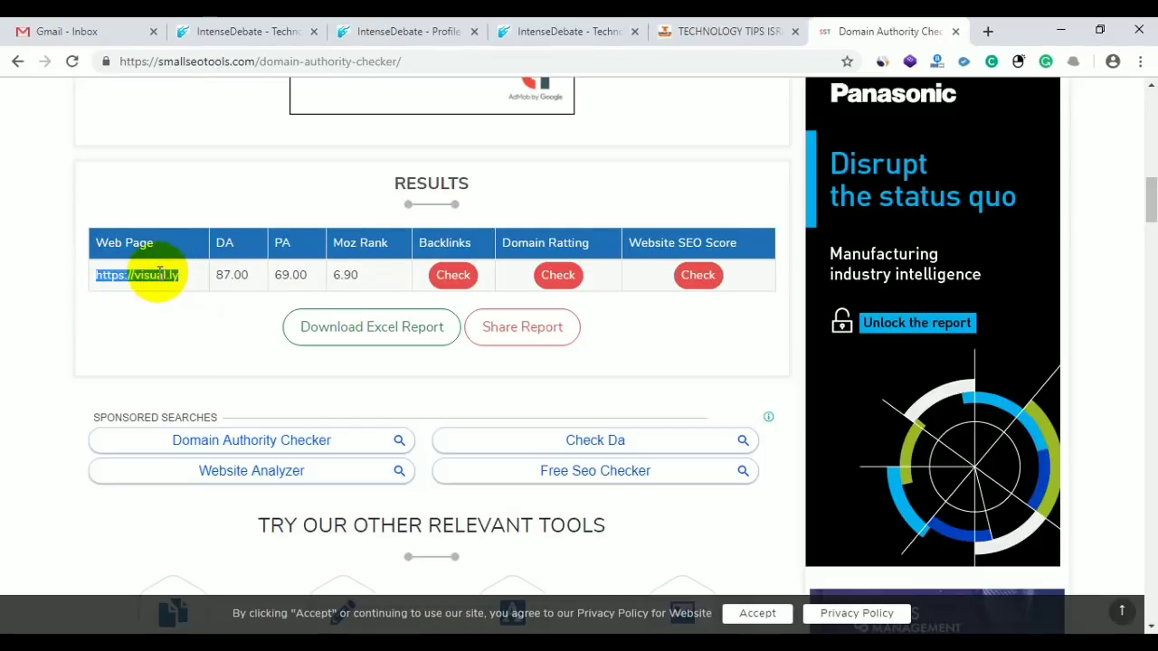
pyautogui.rightClick(160, 276)
pyautogui.click(185, 304)
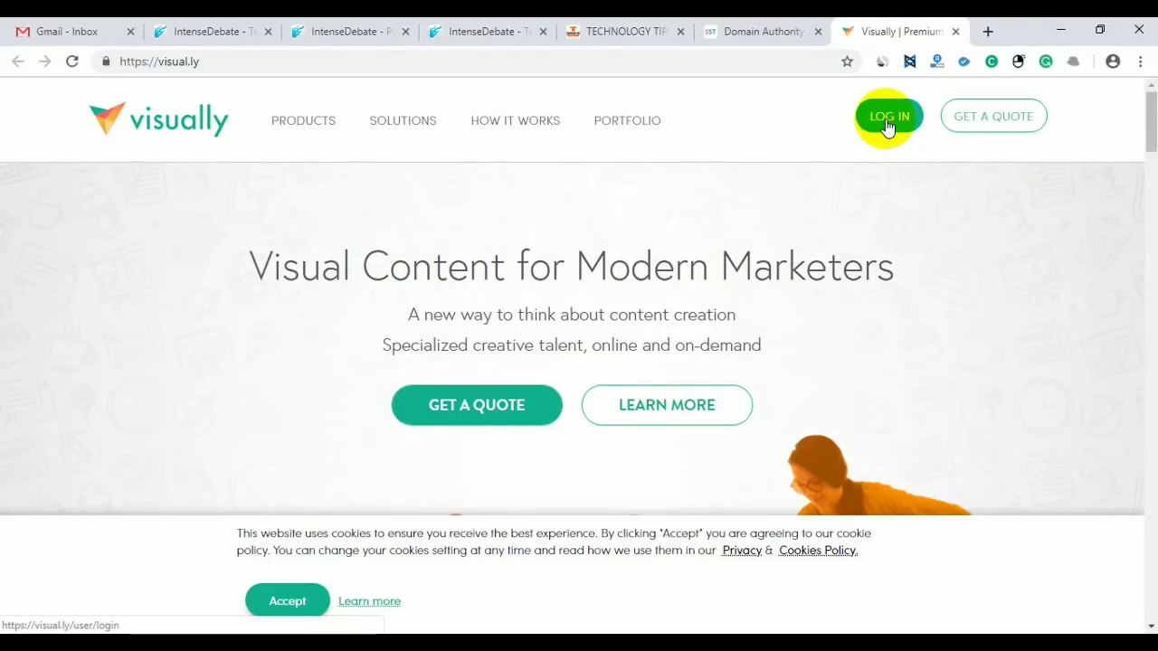
pyautogui.click(886, 127)
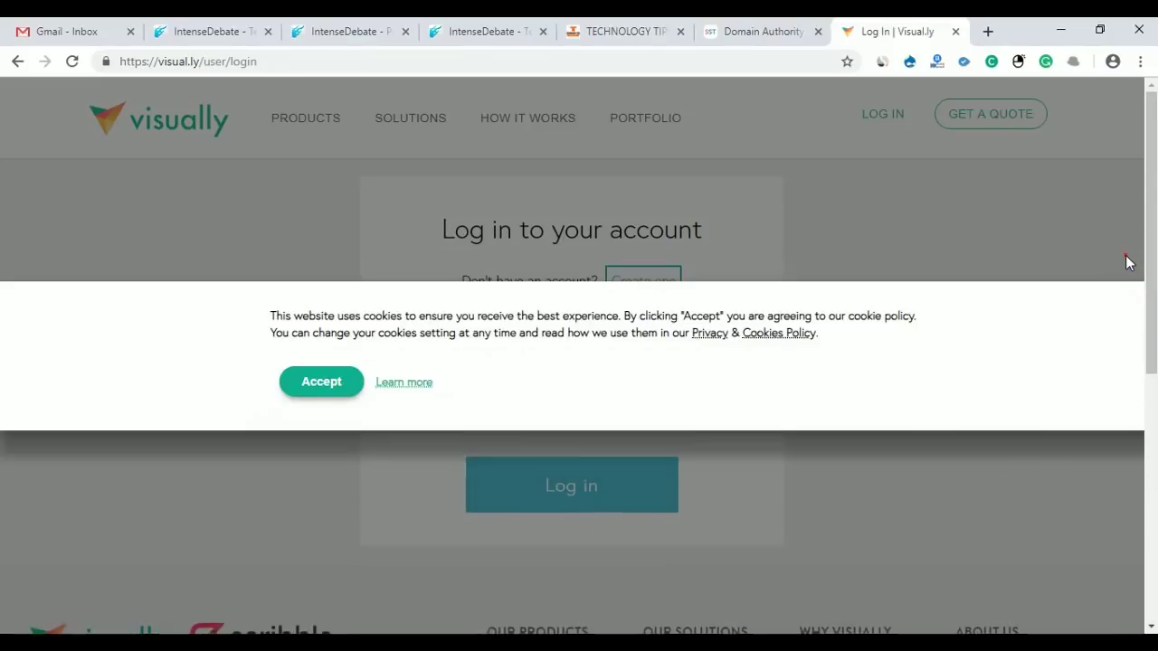
pyautogui.click(284, 372)
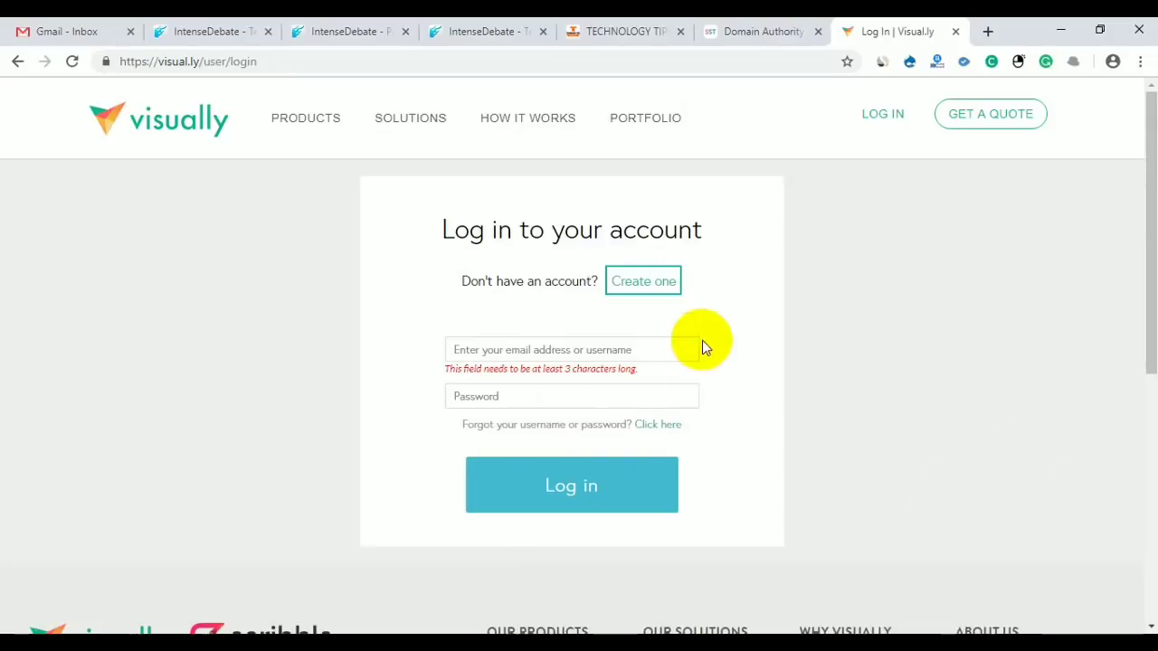
pyautogui.click(656, 281)
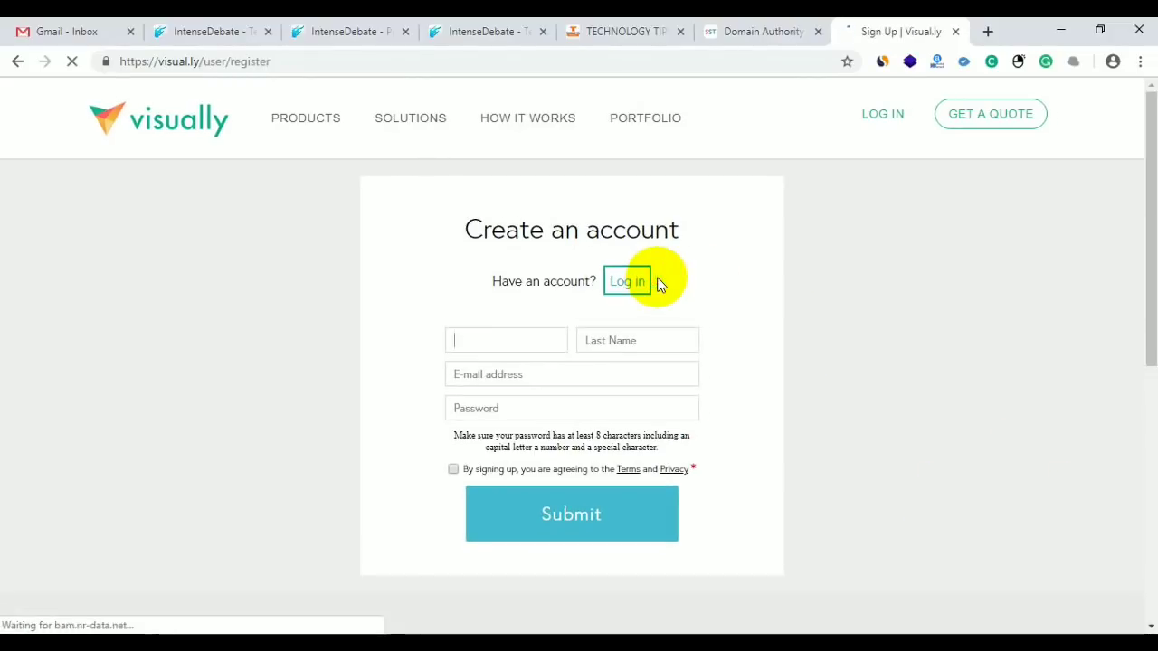
# Fill in the first and last name on the Visual.ly account creation form.
pyautogui.click(500, 342)
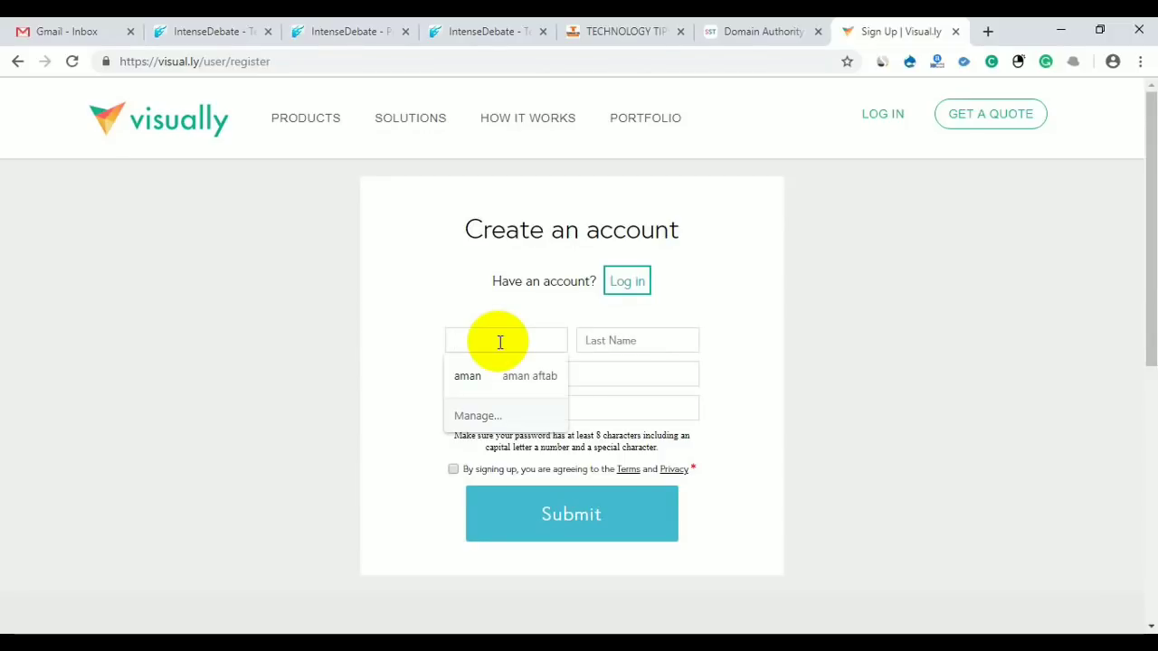
pyautogui.write('techn')
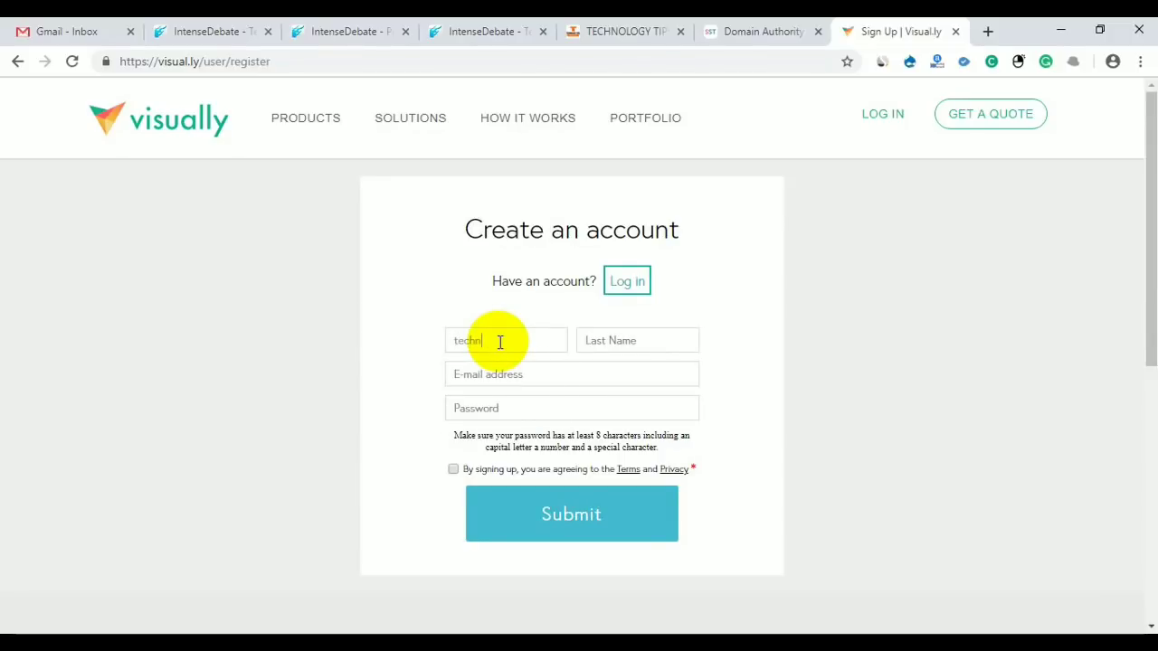
pyautogui.write('ology')
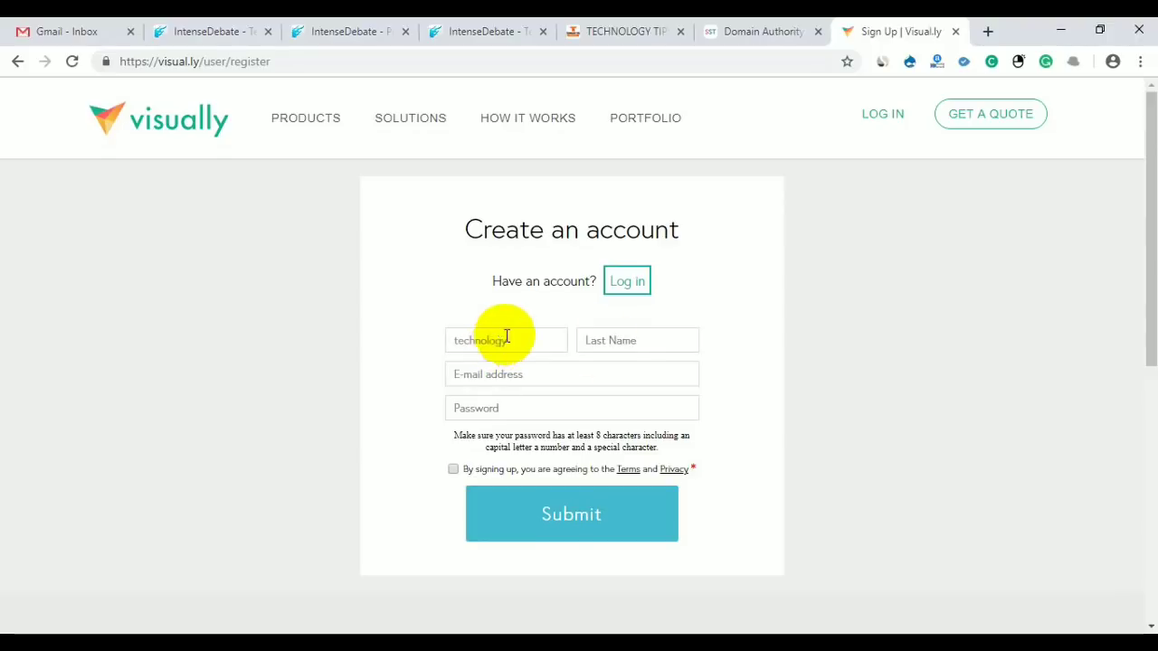
pyautogui.write(' Tips')
pyautogui.click(593, 340)
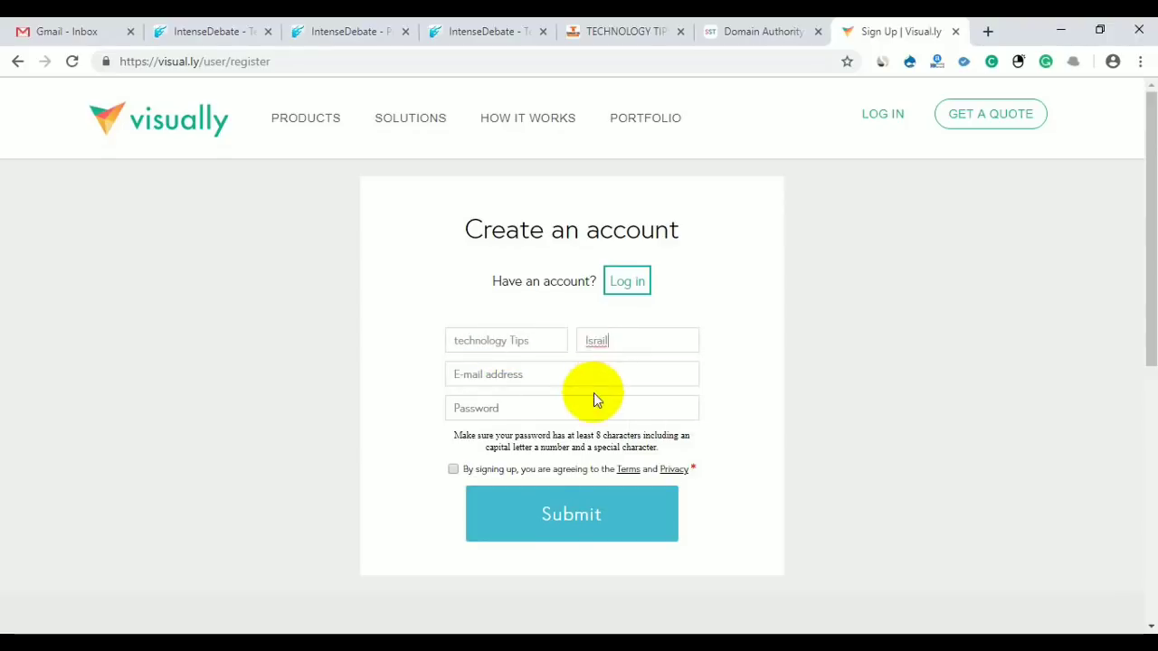
# Fill in the e-mail address and the account password on the sign-up form.
pyautogui.click(556, 379)
pyautogui.click(559, 409)
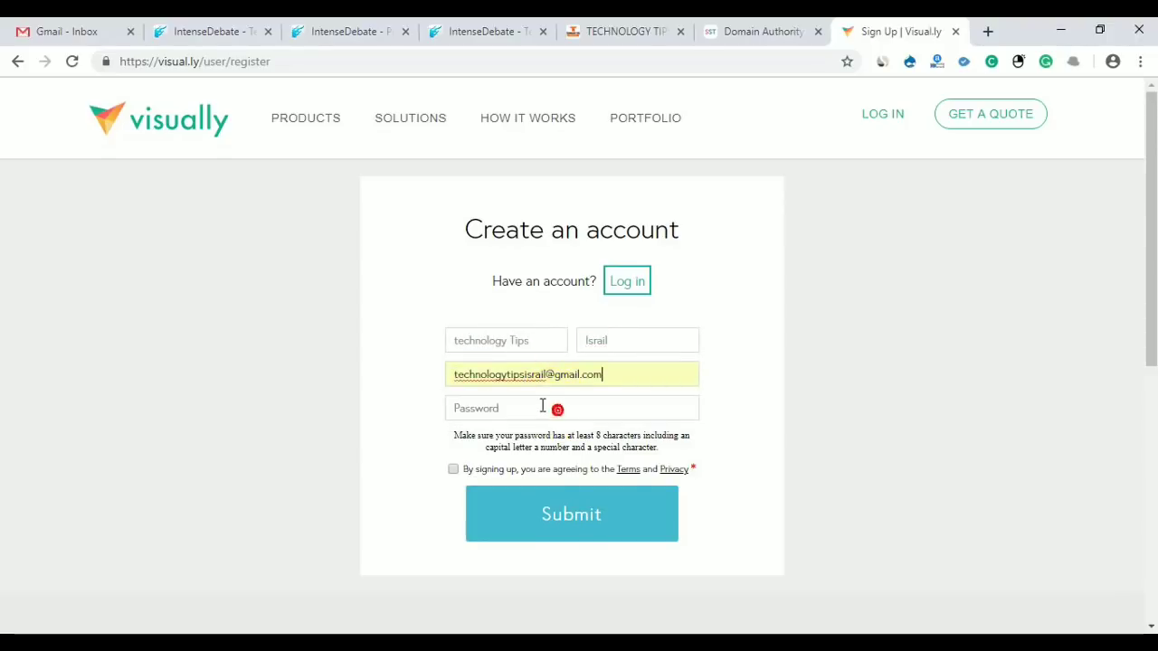
pyautogui.click(541, 406)
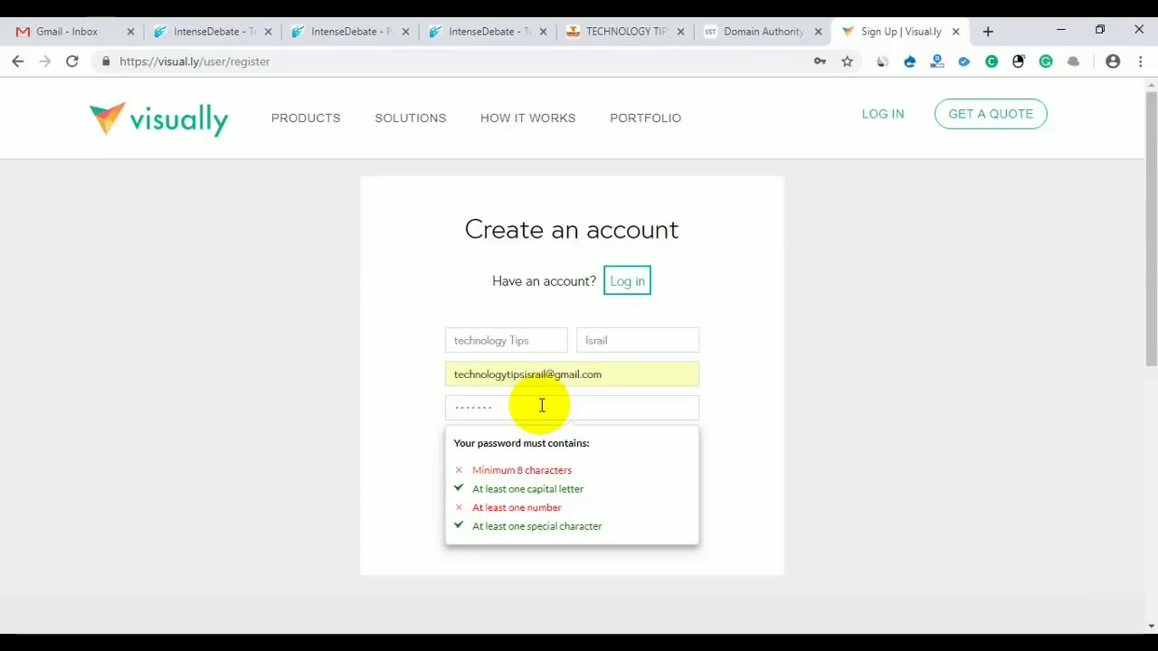
pyautogui.press('Tab')
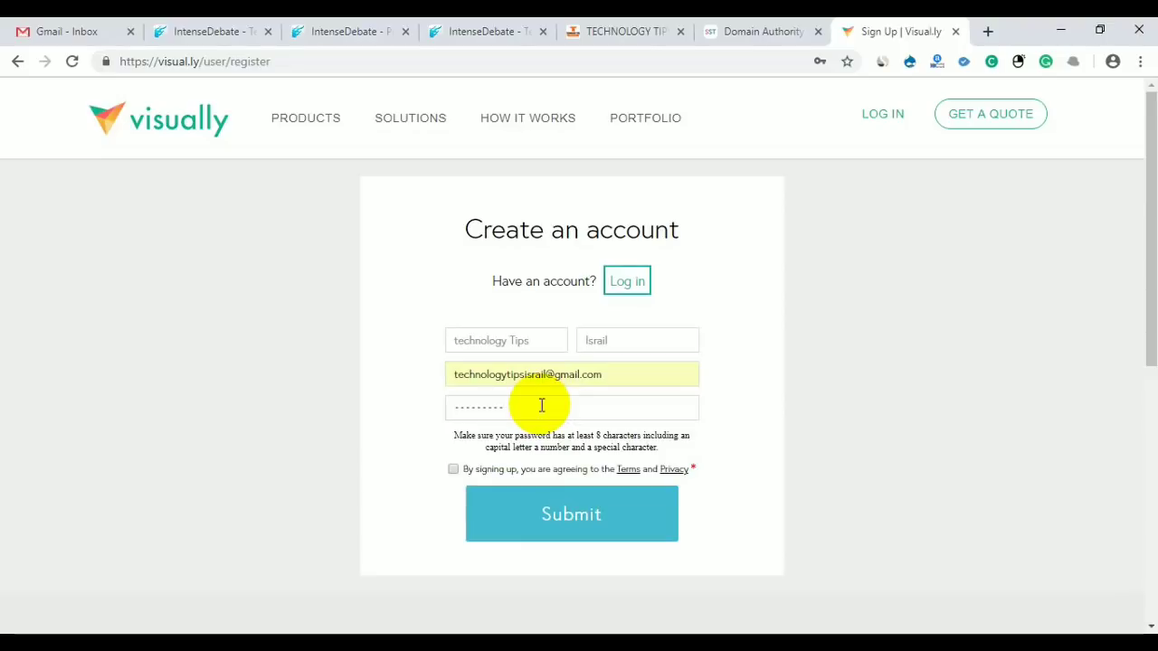
# Agree to the Terms and Privacy, submit the registration, and save the new login in the browser.
pyautogui.click(454, 470)
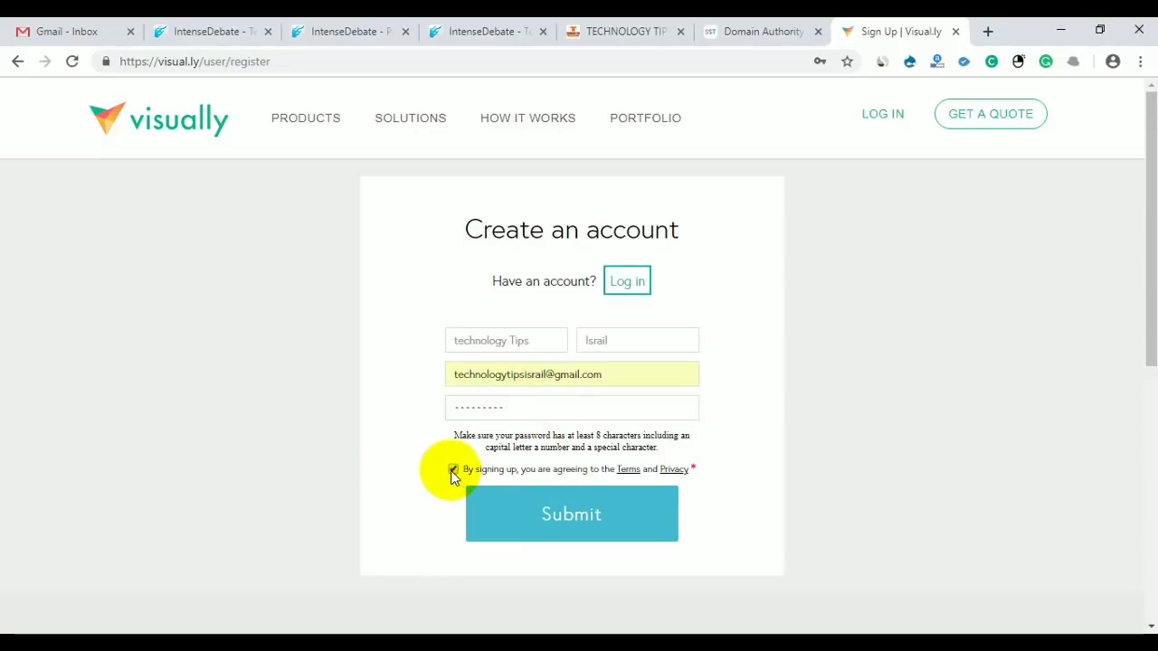
pyautogui.click(584, 522)
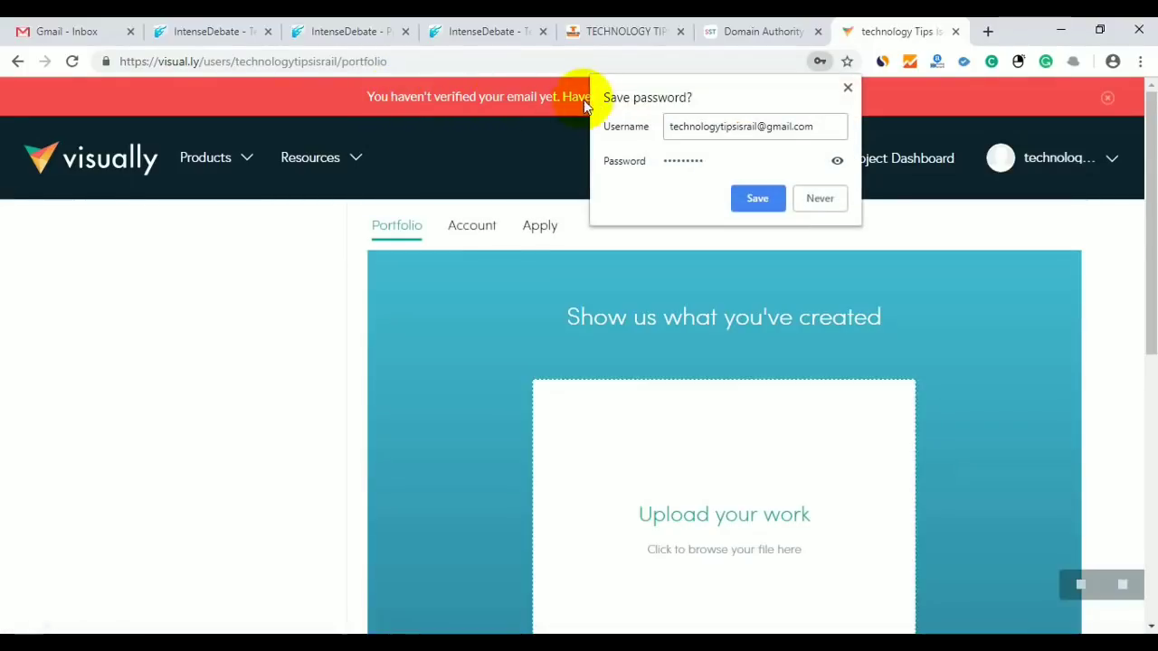
pyautogui.click(756, 199)
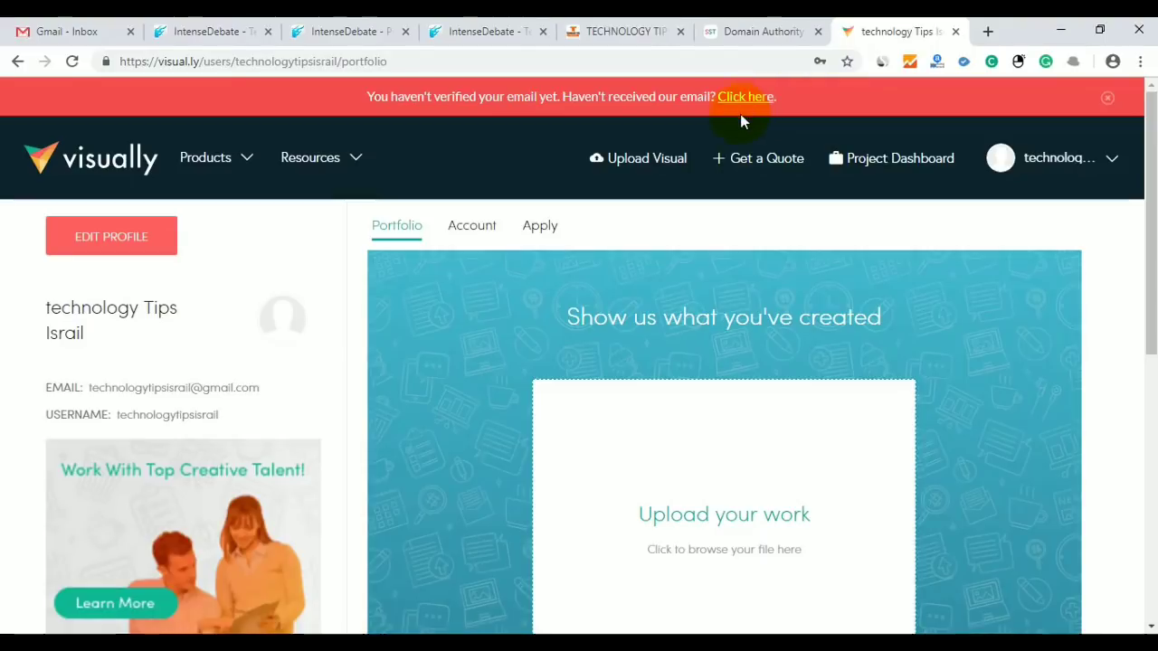
# Switch to Gmail, refresh the inbox, and verify the account's e-mail address through the link in the Visual.ly verification message.
pyautogui.click(47, 22)
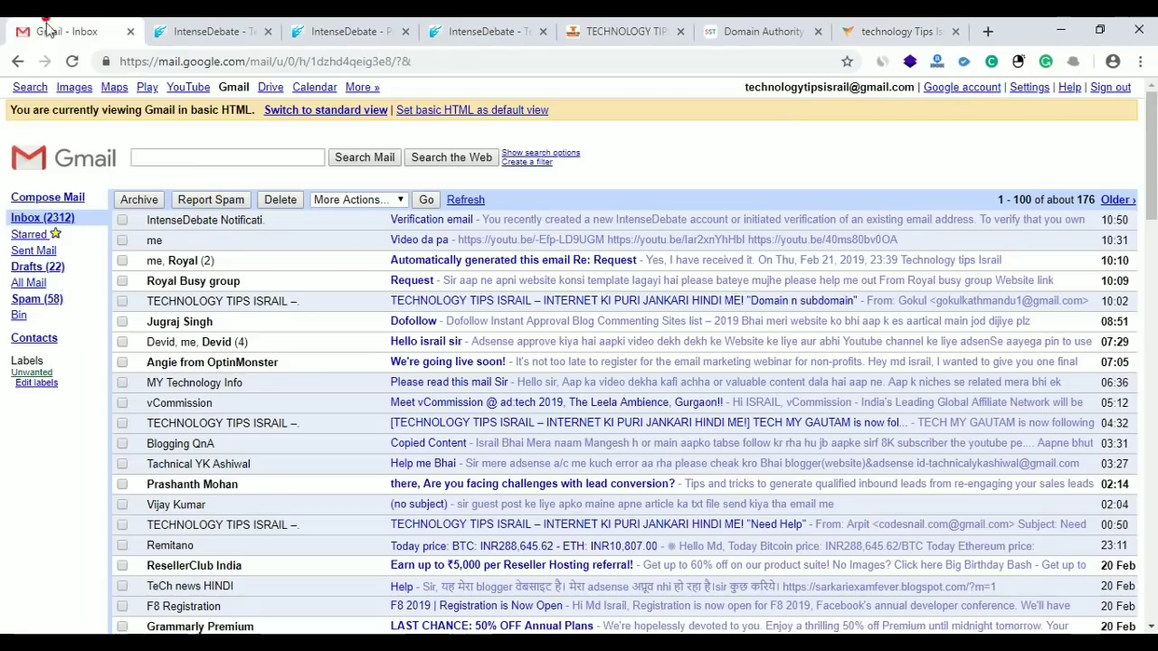
pyautogui.click(43, 217)
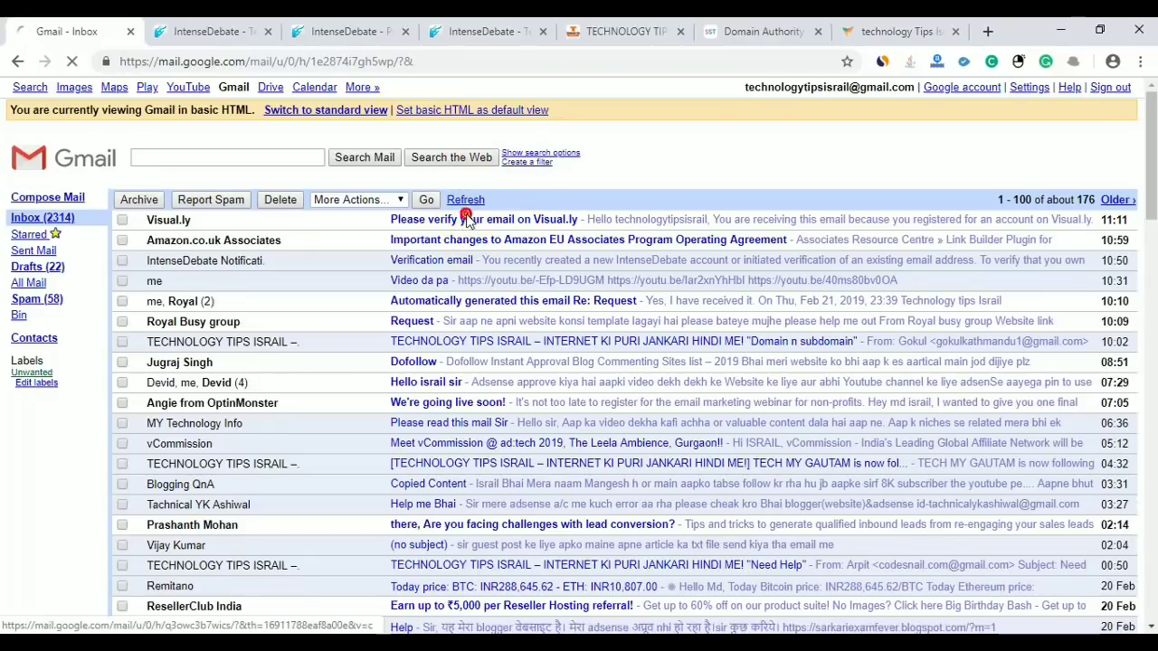
pyautogui.click(468, 220)
pyautogui.scroll(-3, 638, 463)
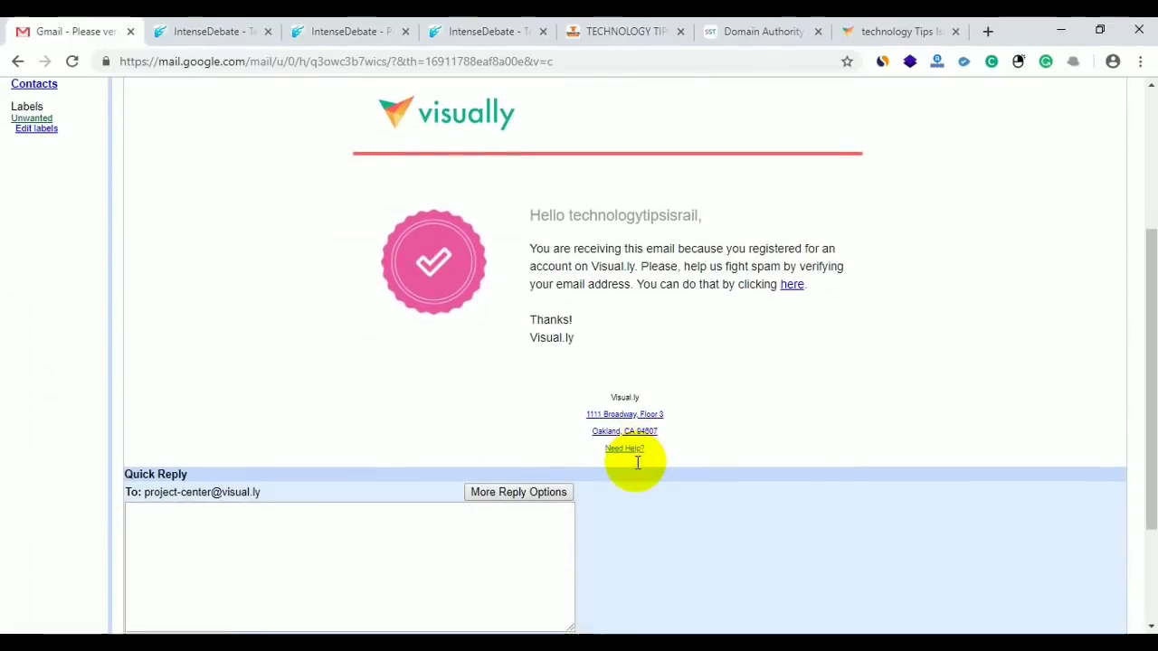
pyautogui.click(793, 286)
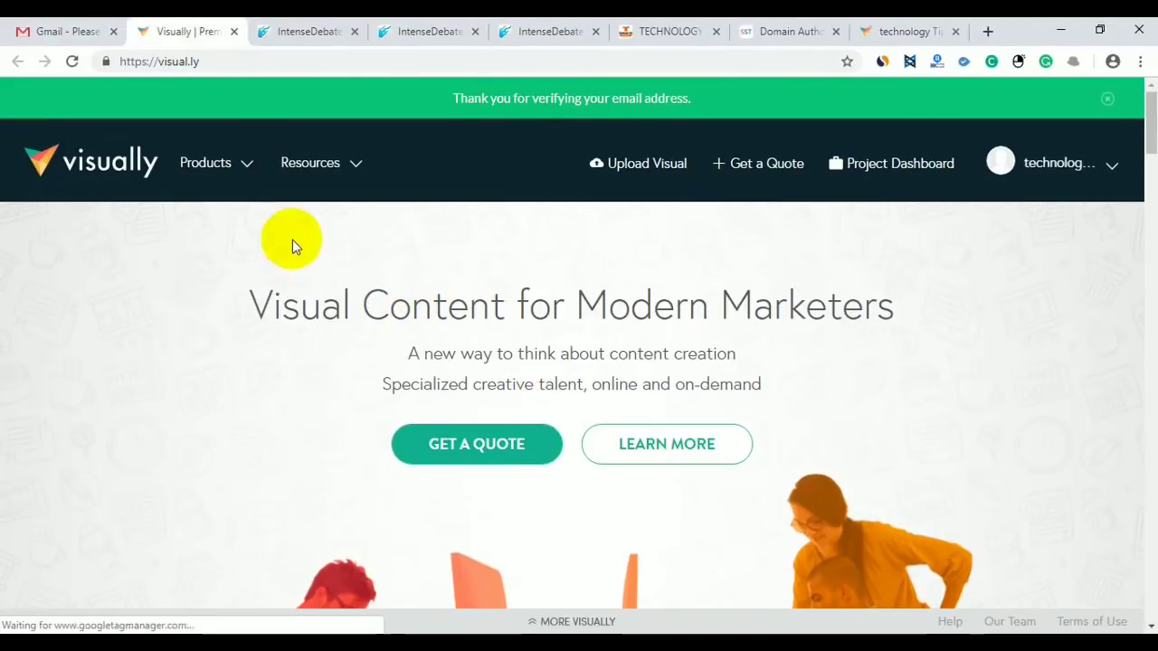
pyautogui.moveTo(450, 98); pyautogui.dragTo(517, 94)
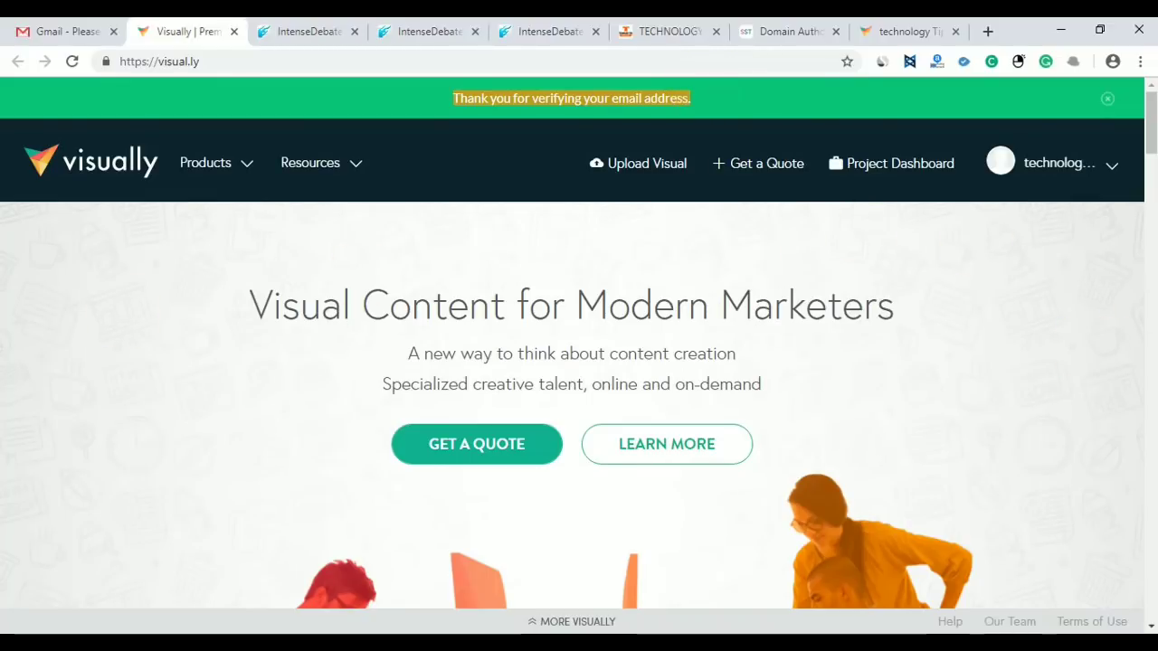
# Open the account's own Visual.ly profile at its portfolio section.
pyautogui.click(1112, 165)
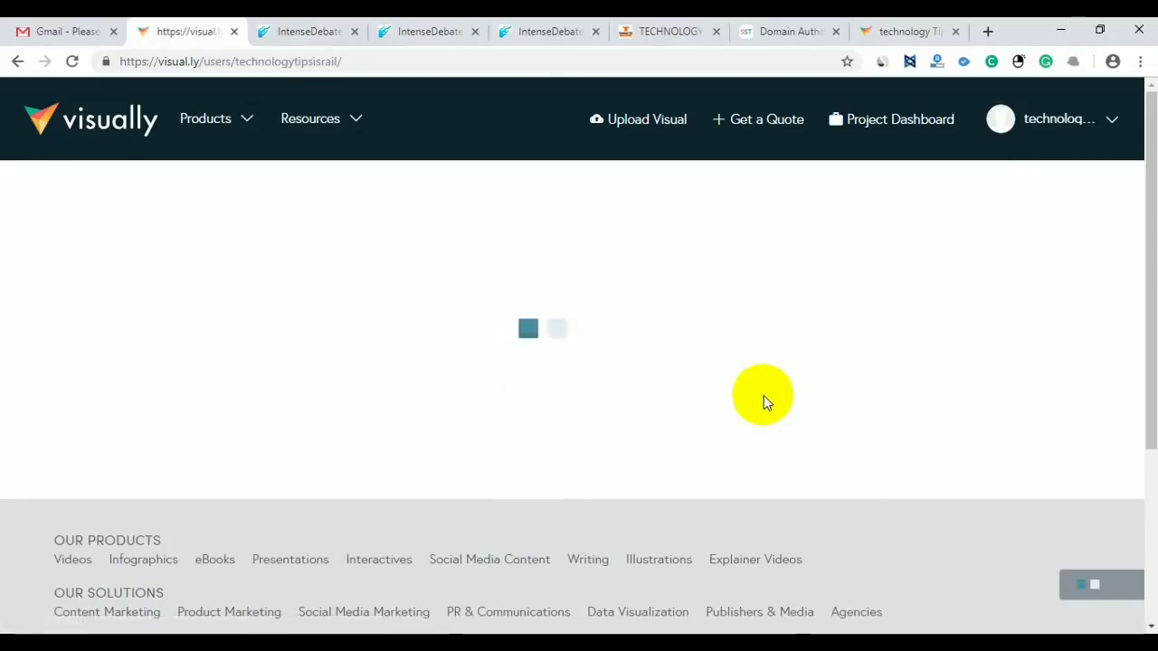
pyautogui.scroll(-3, 765, 402)
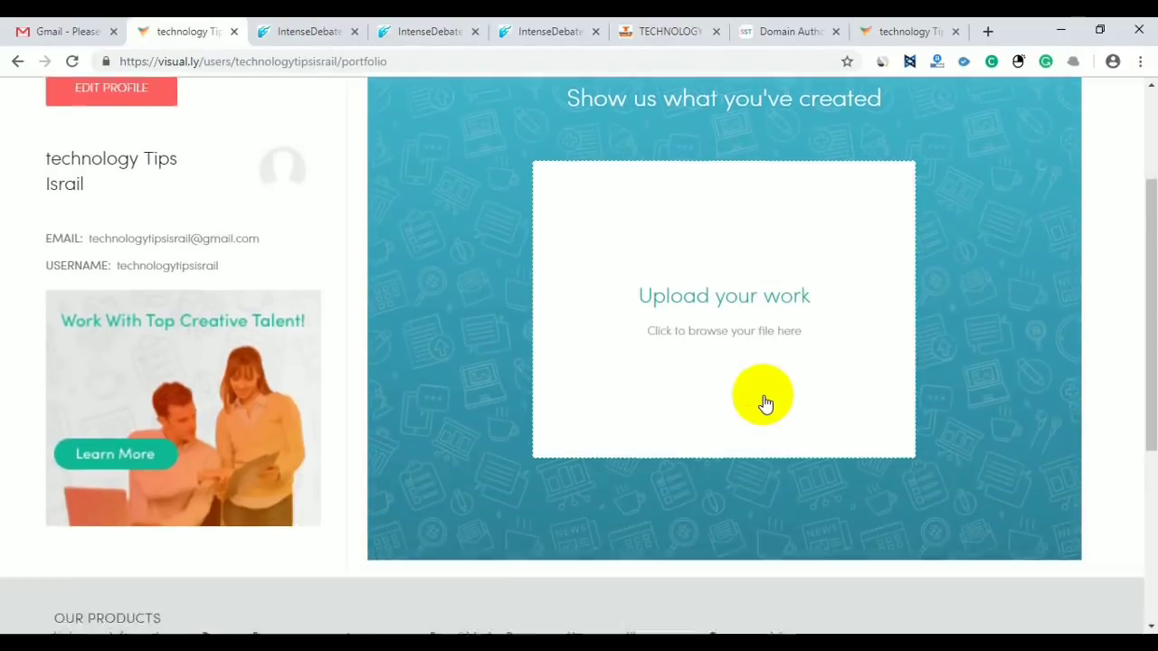
pyautogui.scroll(1, 764, 403)
pyautogui.scroll(1, 764, 403)
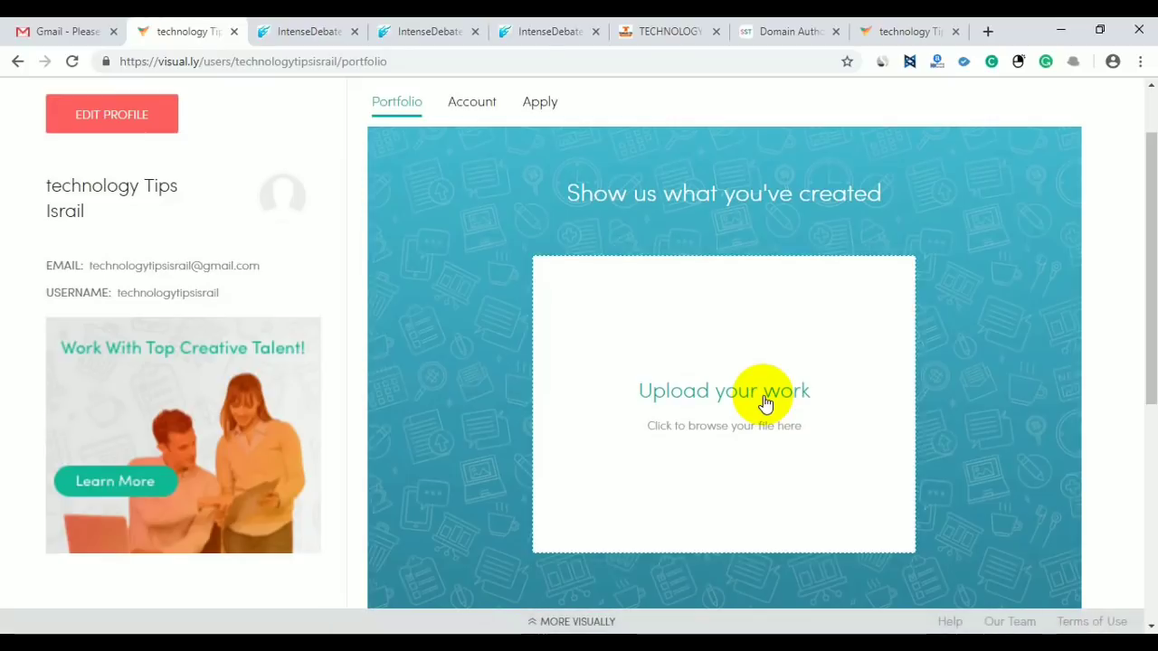
pyautogui.scroll(-1, 705, 362)
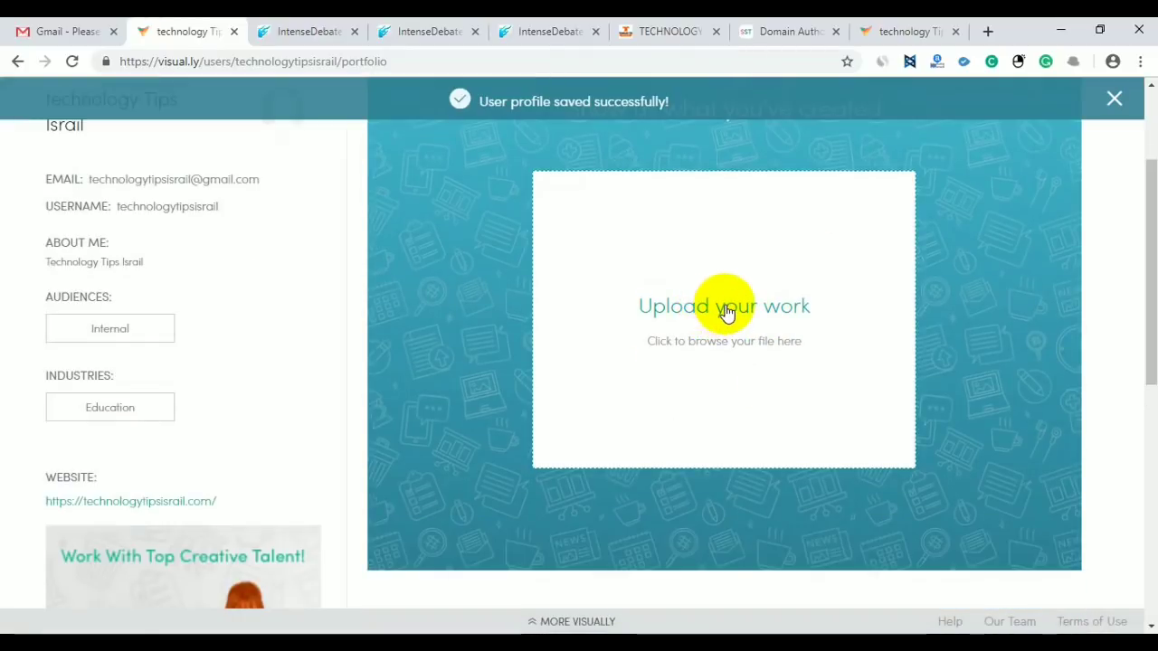
# Start a portfolio upload with content type Other and upload the logo image 2018fe506f1a48e05fe1499c9699c24e.
pyautogui.click(725, 309)
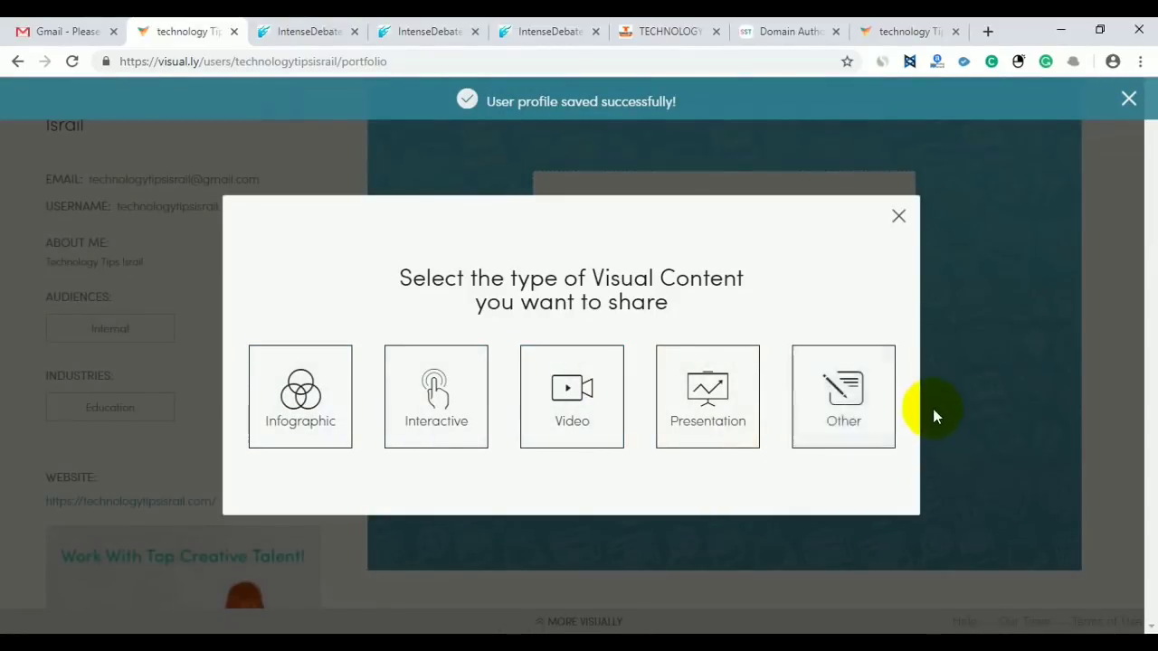
pyautogui.click(833, 407)
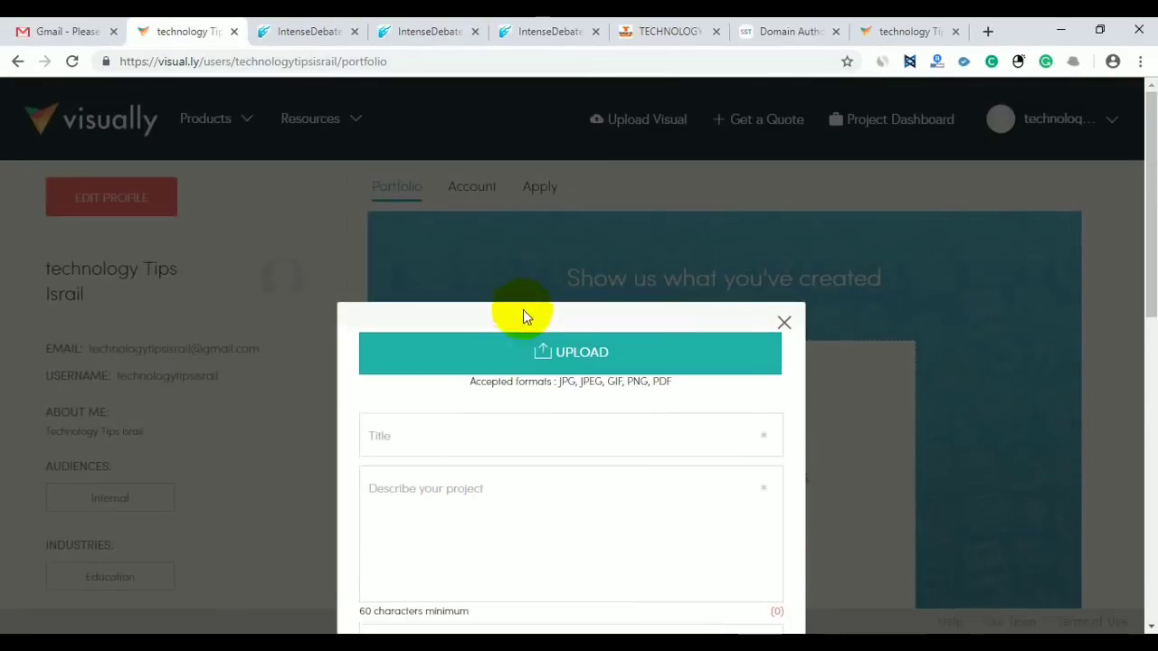
pyautogui.click(580, 355)
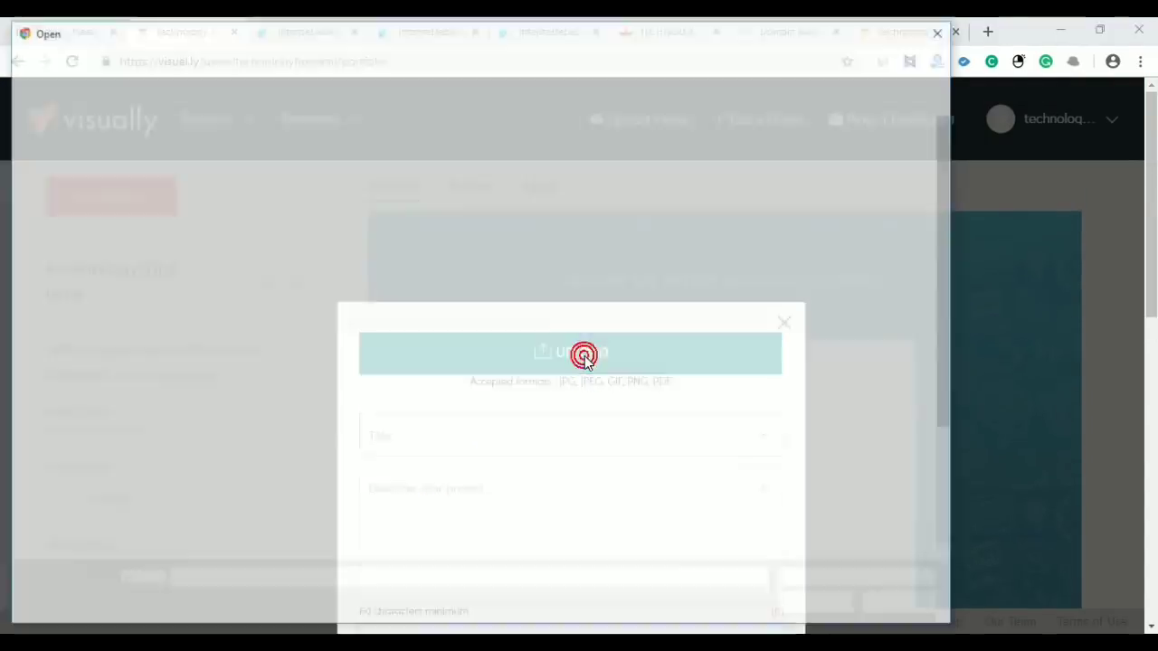
pyautogui.click(398, 267)
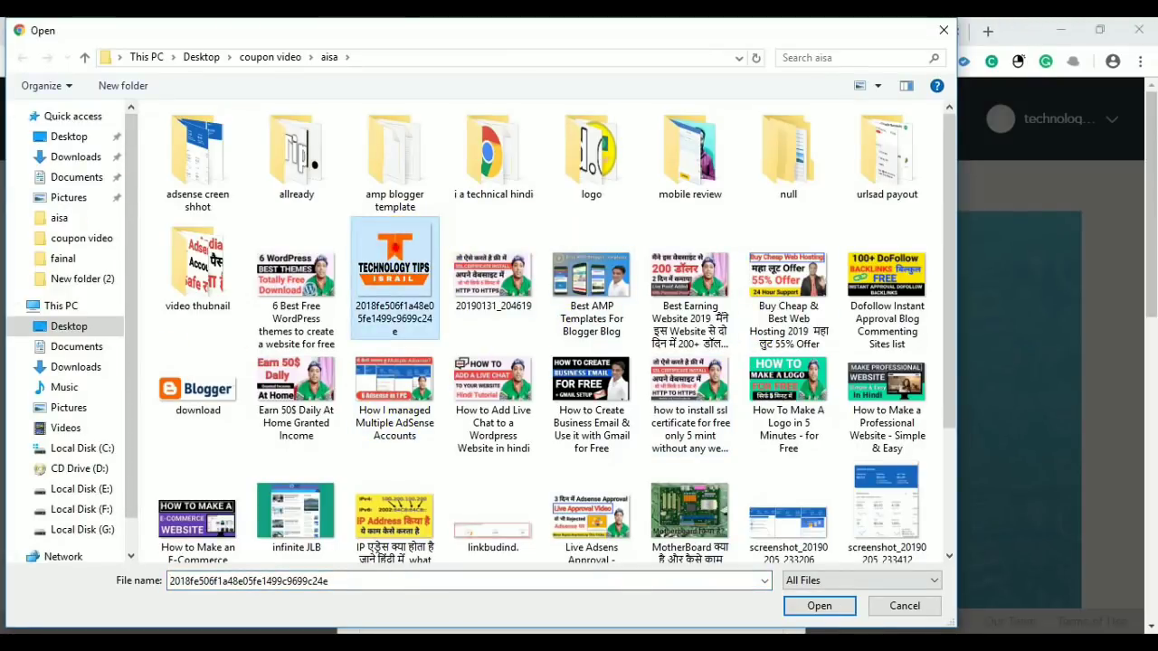
pyautogui.click(821, 609)
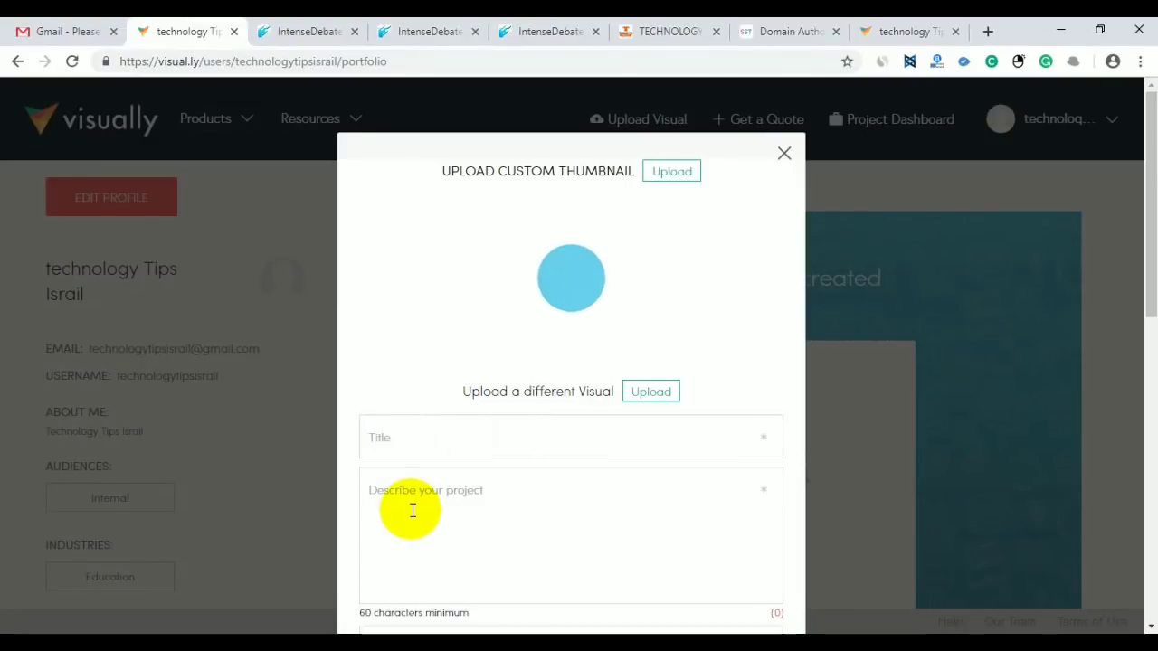
# Use the website's Google result title, "TECHNOLOGY TIPS ISRAIL – INTERNET KI PURI JANKARI HINDI", as both the project's title and description.
pyautogui.scroll(-5, 580, 480)
pyautogui.scroll(4, 493, 407)
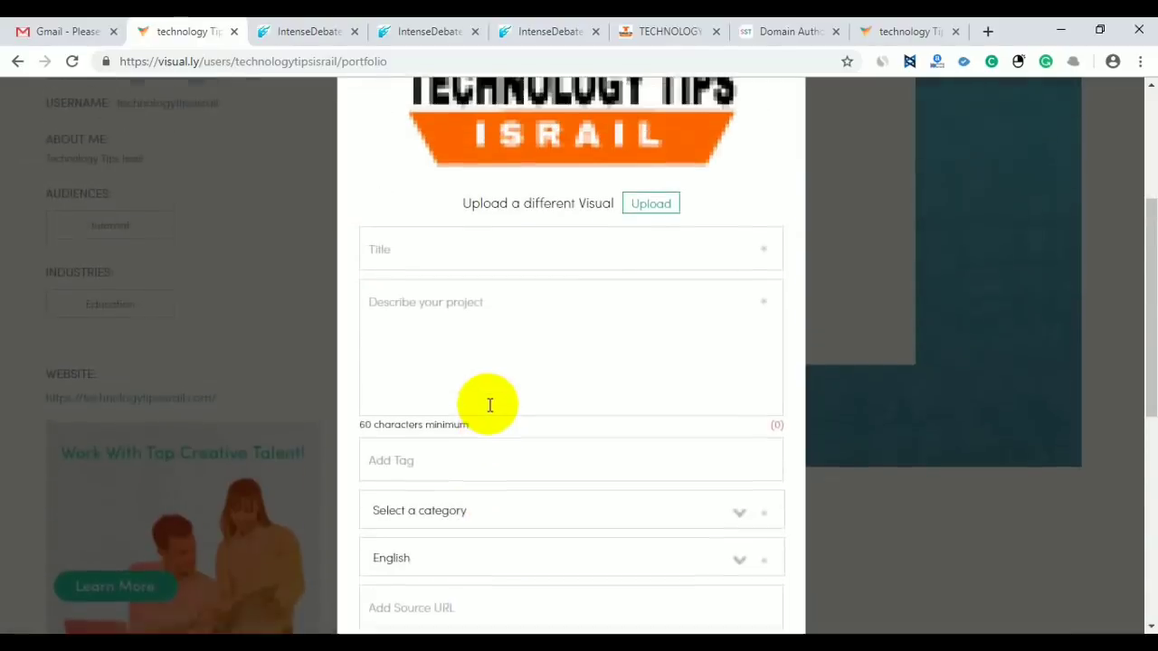
pyautogui.scroll(3, 467, 399)
pyautogui.scroll(-1, 467, 399)
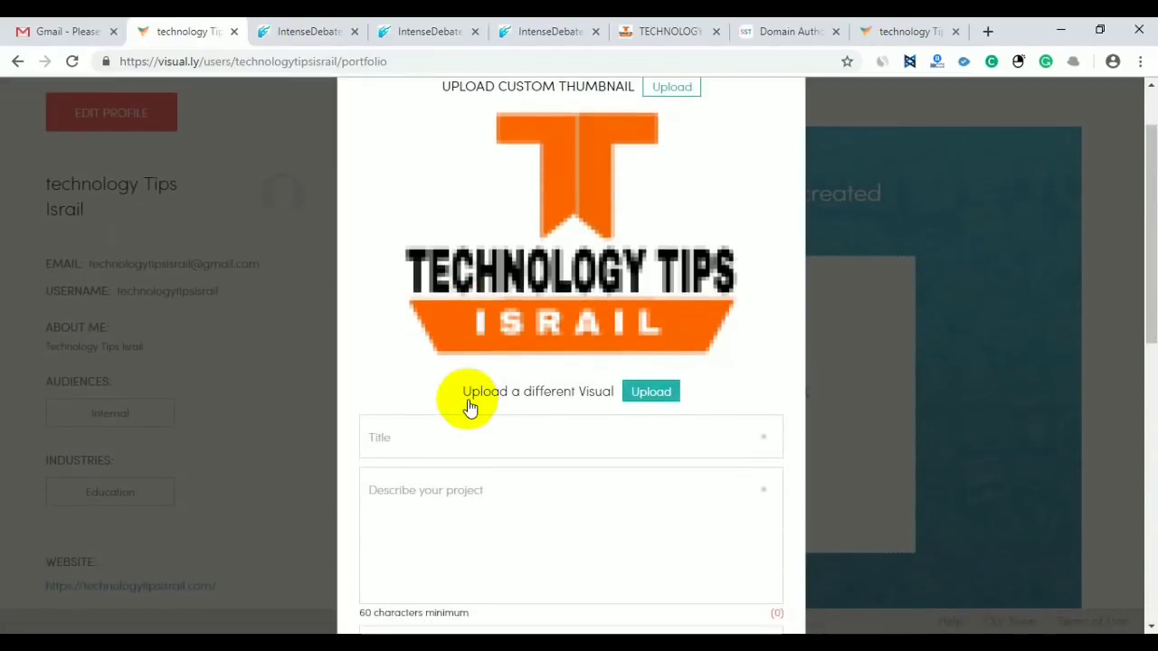
pyautogui.scroll(-1, 469, 407)
pyautogui.click(419, 348)
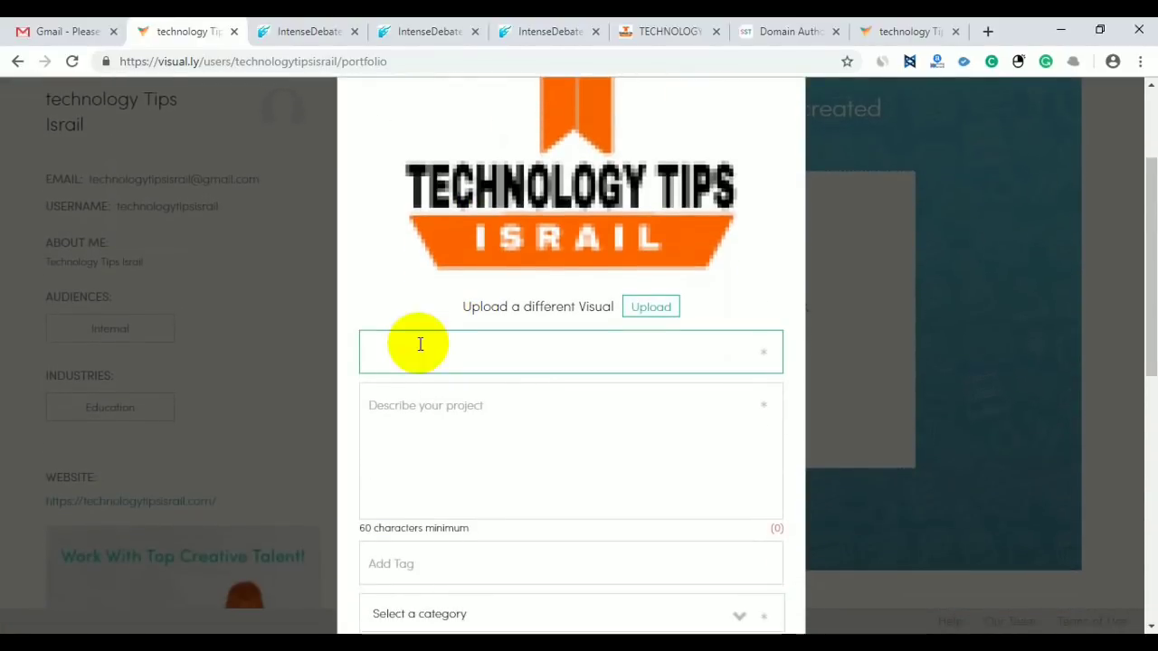
pyautogui.click(988, 31)
pyautogui.hotkey('ctrl', 'w')
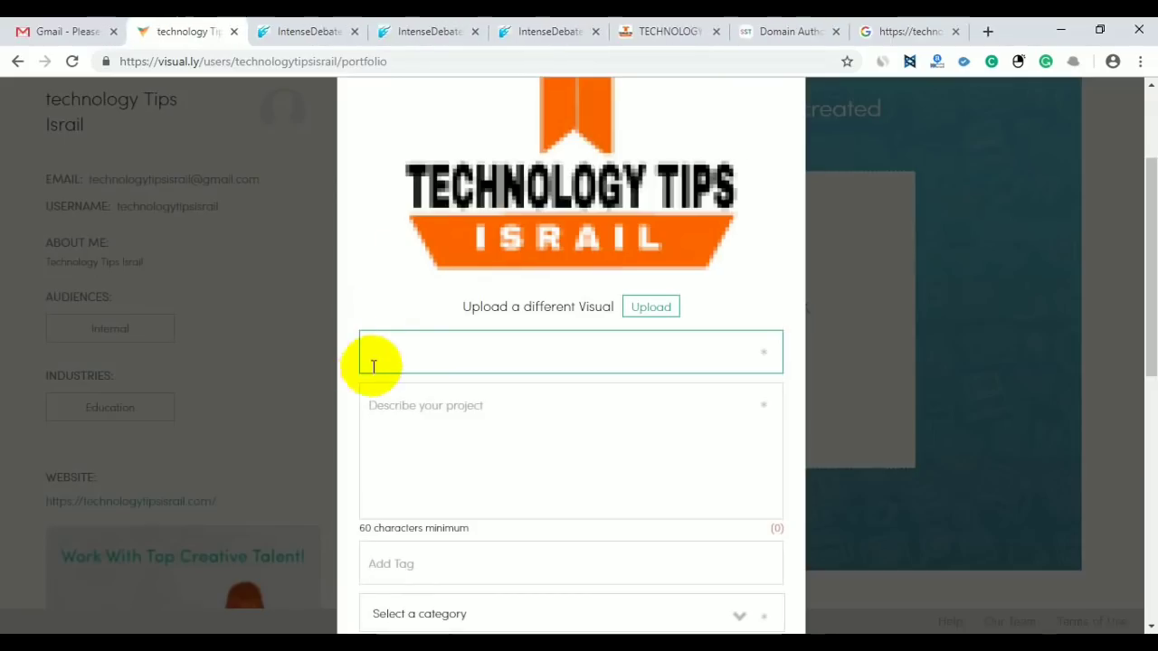
pyautogui.rightClick(408, 355)
pyautogui.click(461, 459)
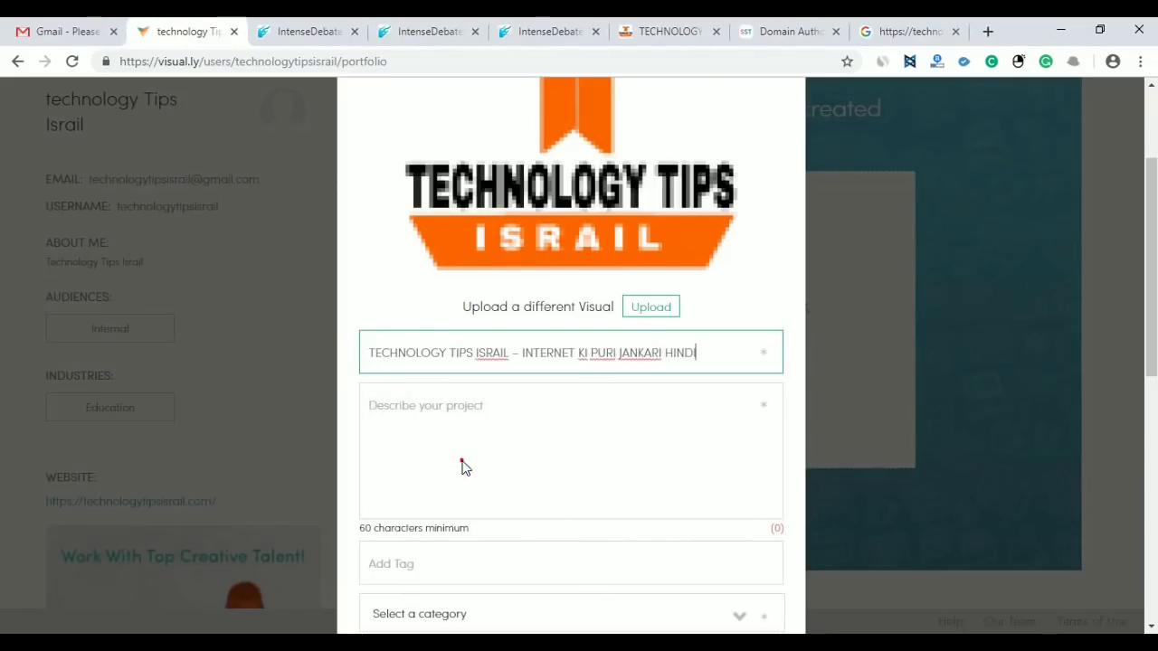
pyautogui.rightClick(399, 404)
pyautogui.click(433, 265)
# Enter the tag text "TECHNOLOGY TIPS ISRAIL, NTERNET KI PURI JANKARI HINDI" and set the project's category to Education.
pyautogui.scroll(-2, 460, 458)
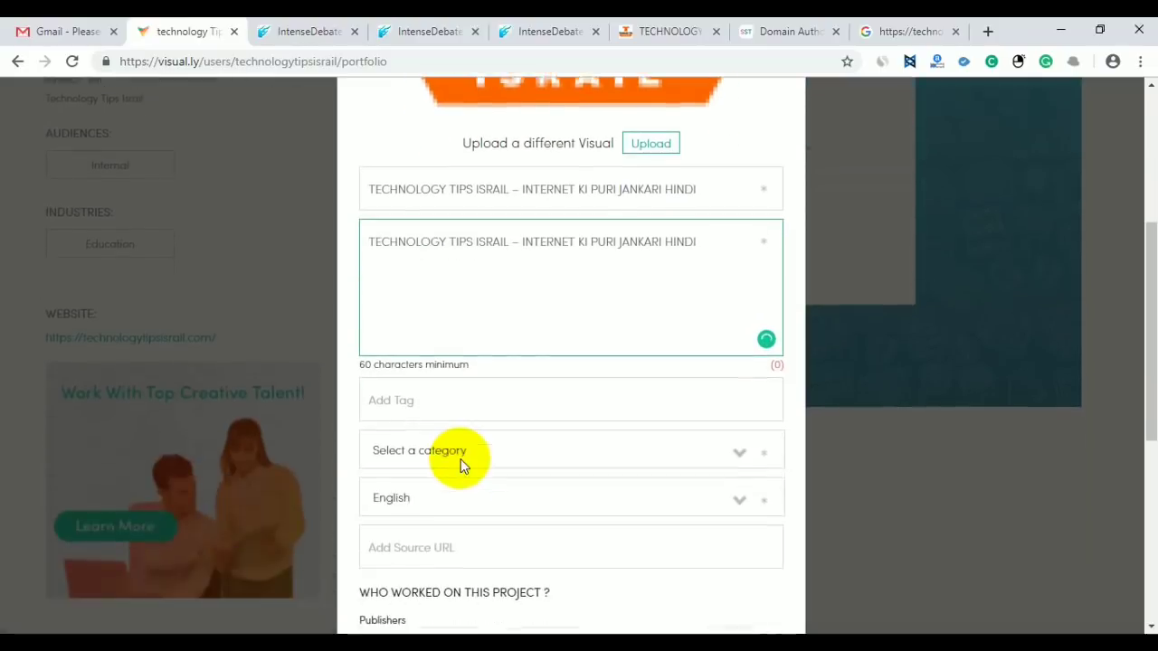
pyautogui.click(391, 397)
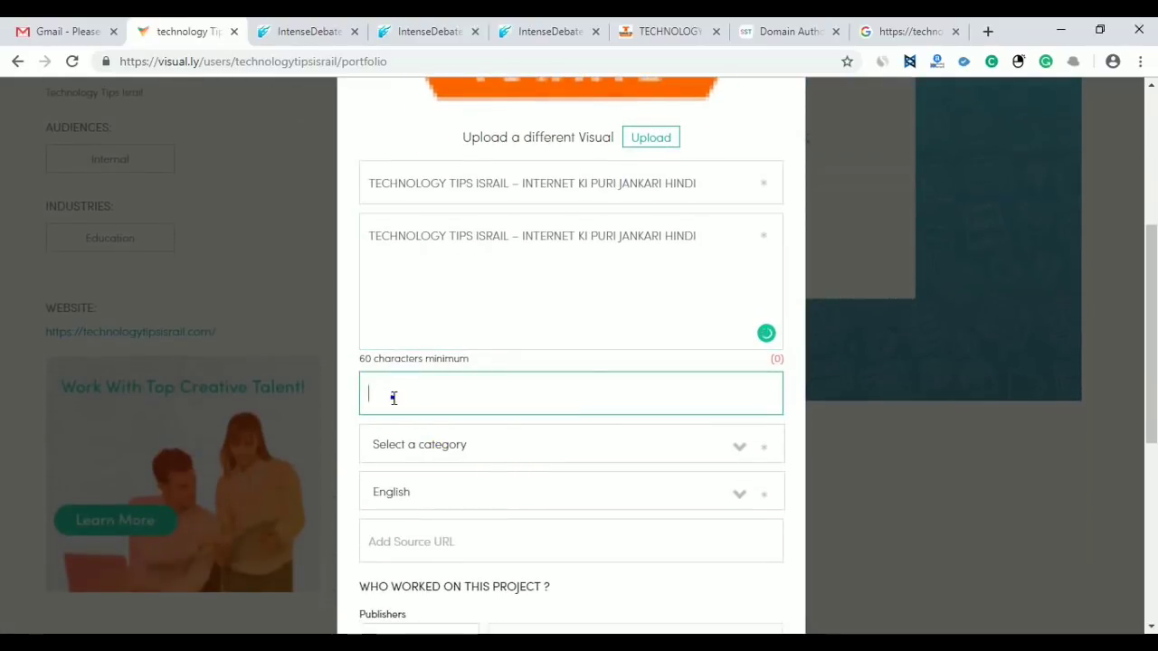
pyautogui.rightClick(392, 398)
pyautogui.click(423, 263)
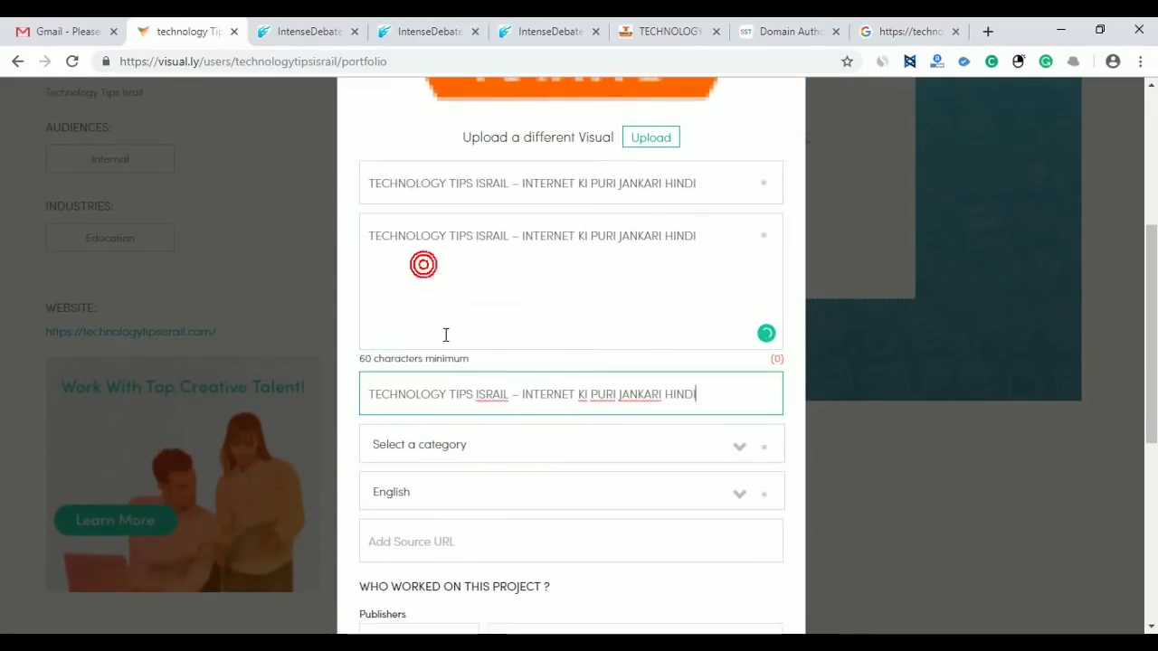
pyautogui.click(525, 404)
pyautogui.press('BackSpace')
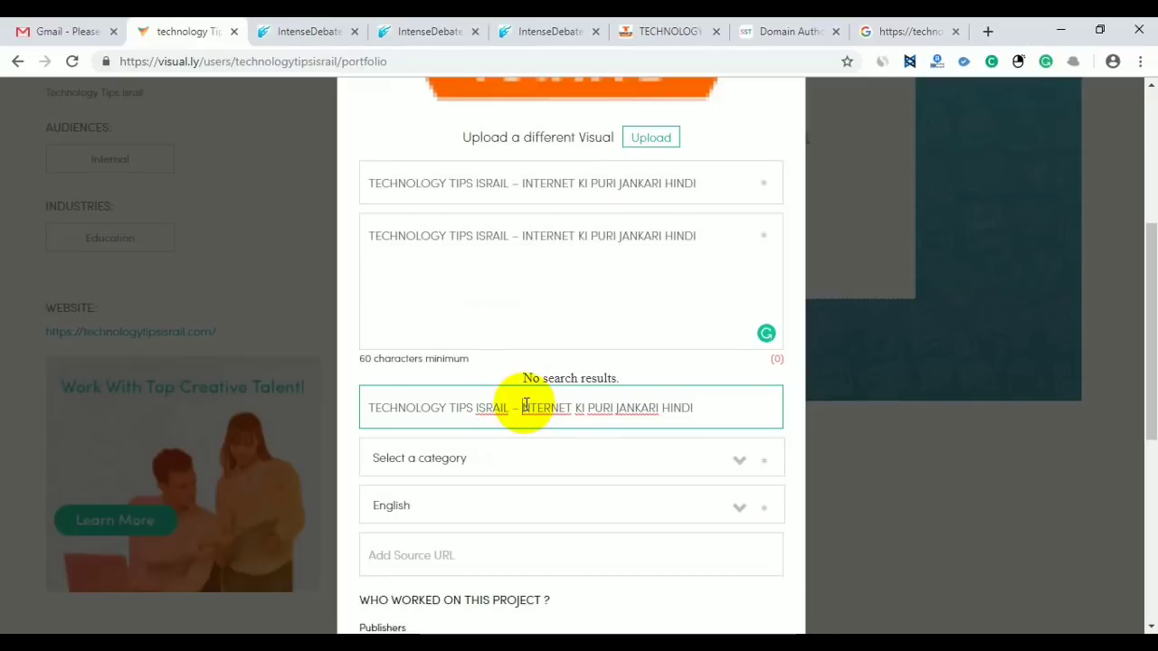
pyautogui.press('BackSpace')
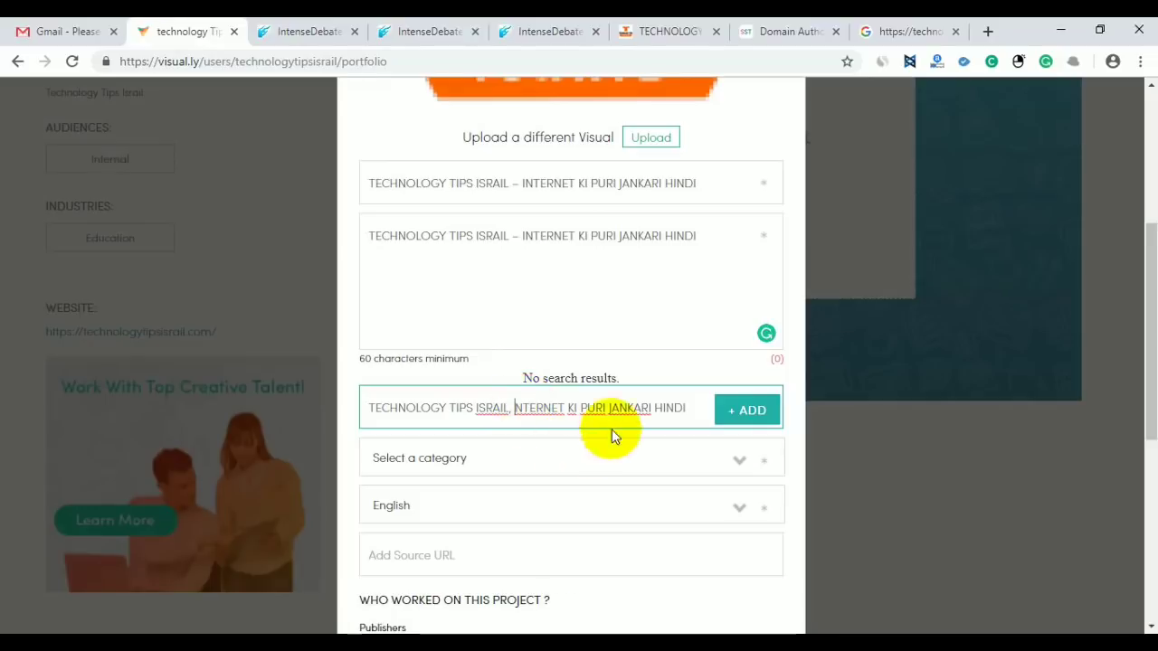
pyautogui.click(432, 460)
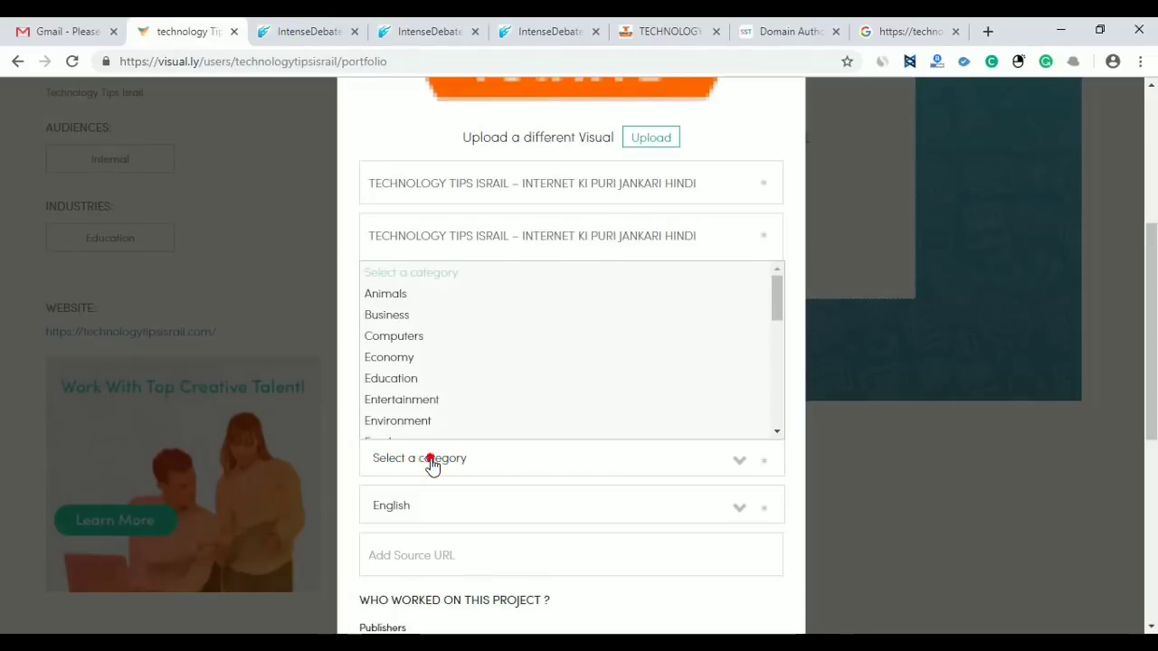
pyautogui.click(395, 379)
# Copy the homepage address from the open technologytipsisrail.com page for the project's source URL.
pyautogui.scroll(-1, 446, 469)
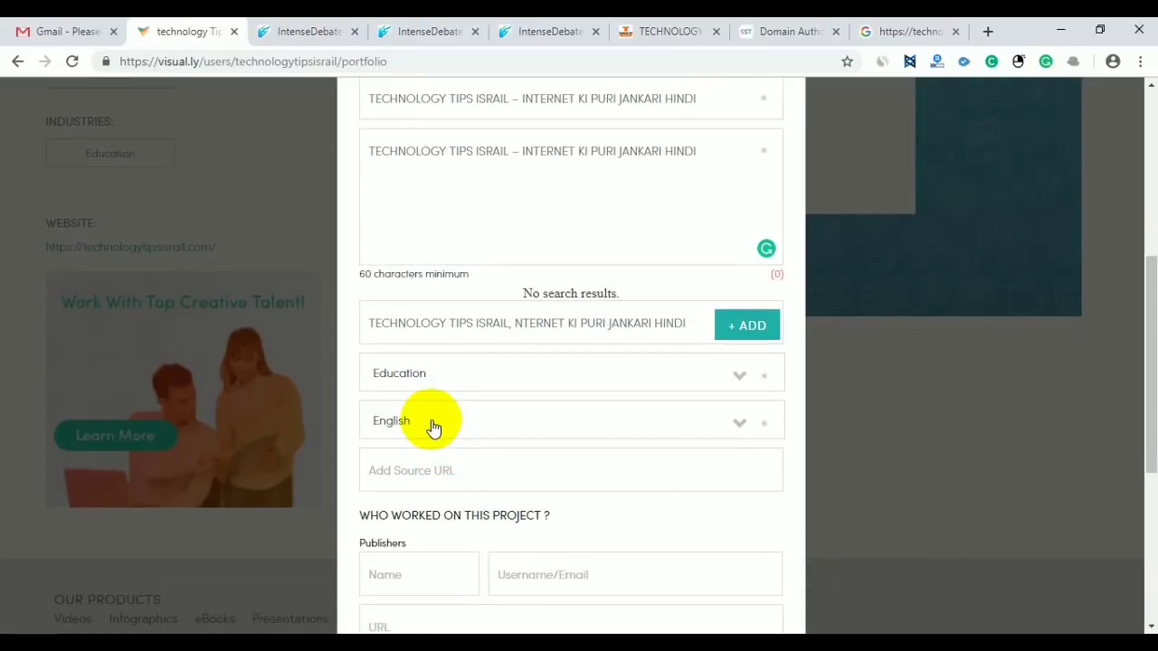
pyautogui.scroll(-1, 434, 472)
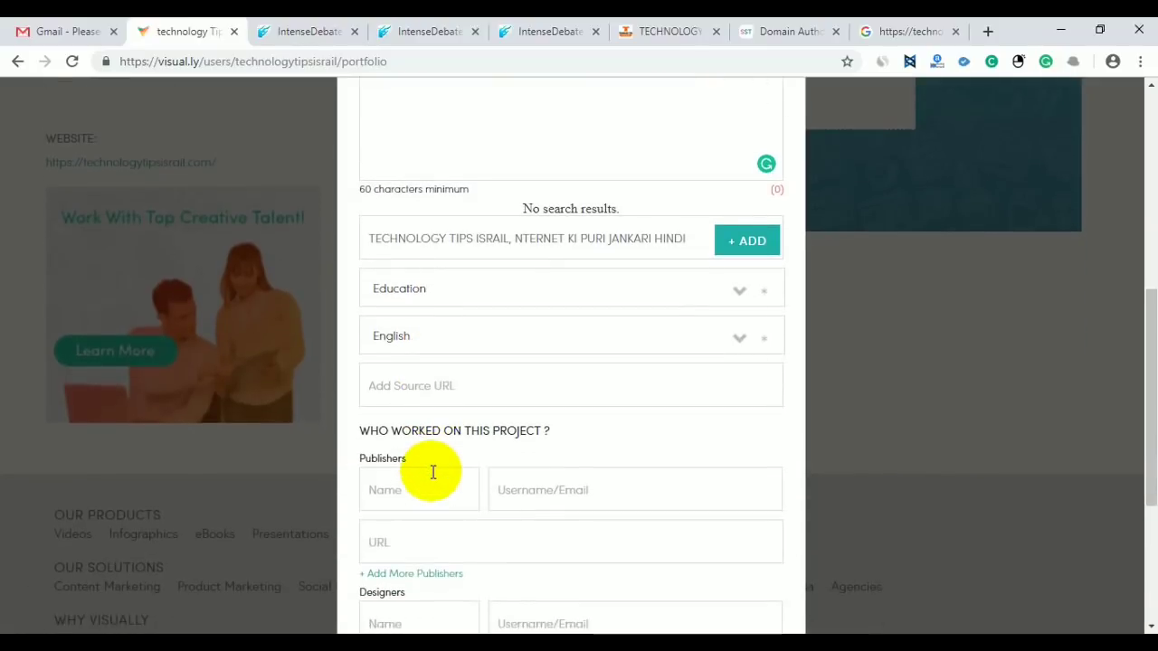
pyautogui.click(427, 386)
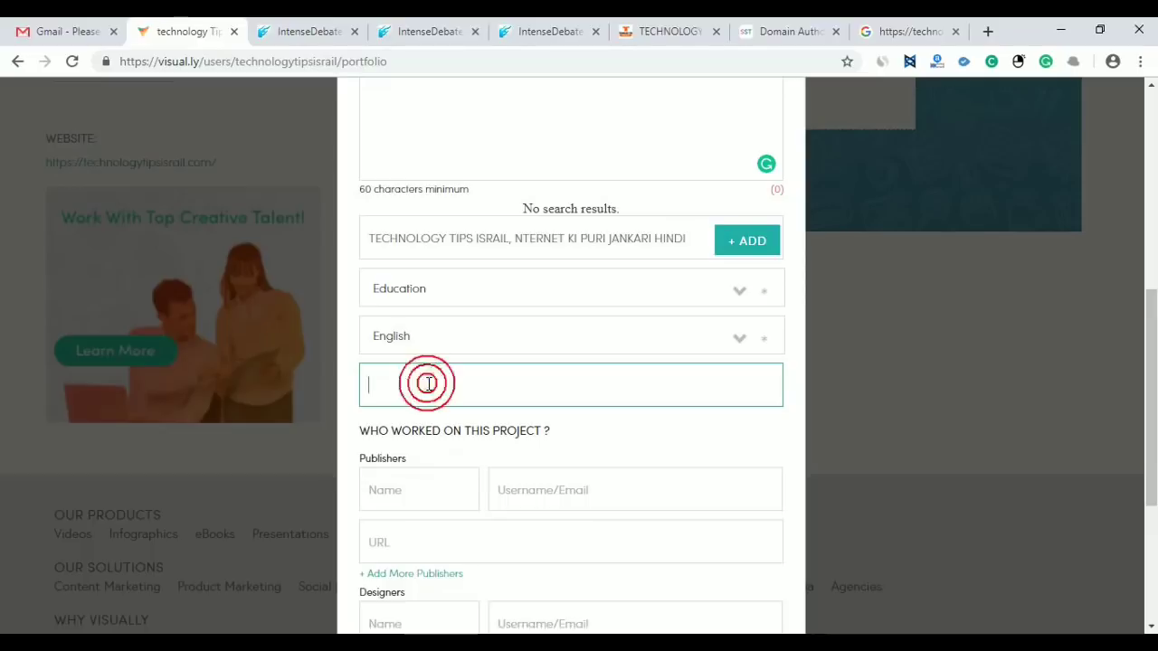
pyautogui.rightClick(427, 387)
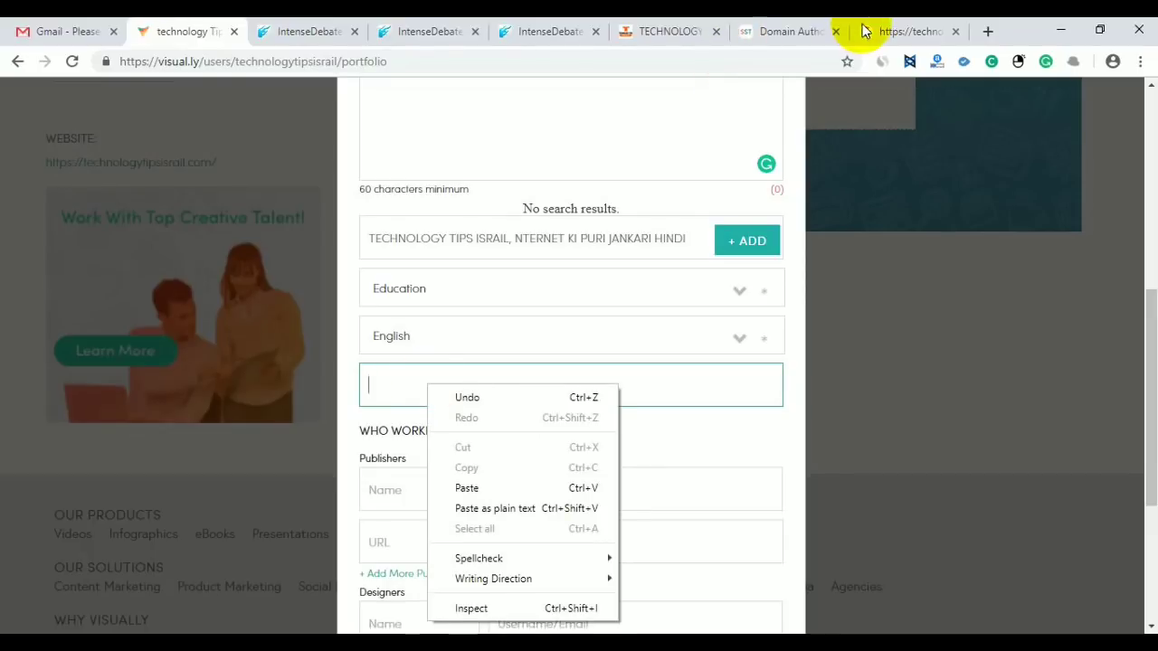
pyautogui.click(644, 31)
pyautogui.click(229, 61)
pyautogui.rightClick(229, 61)
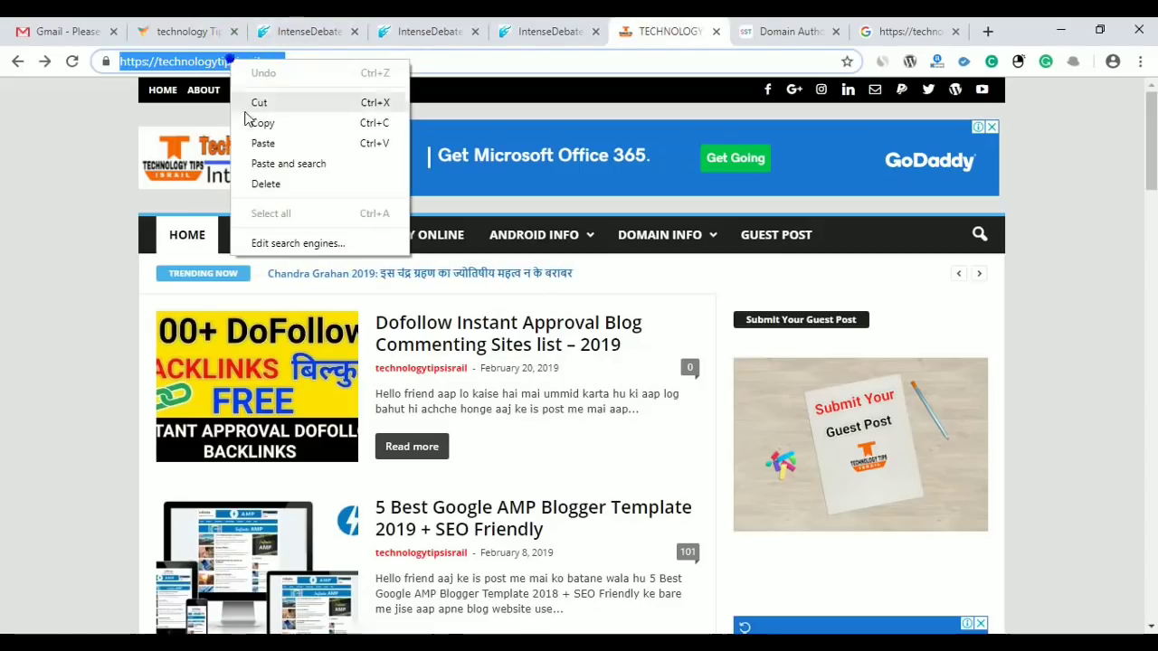
pyautogui.click(260, 121)
pyautogui.click(890, 27)
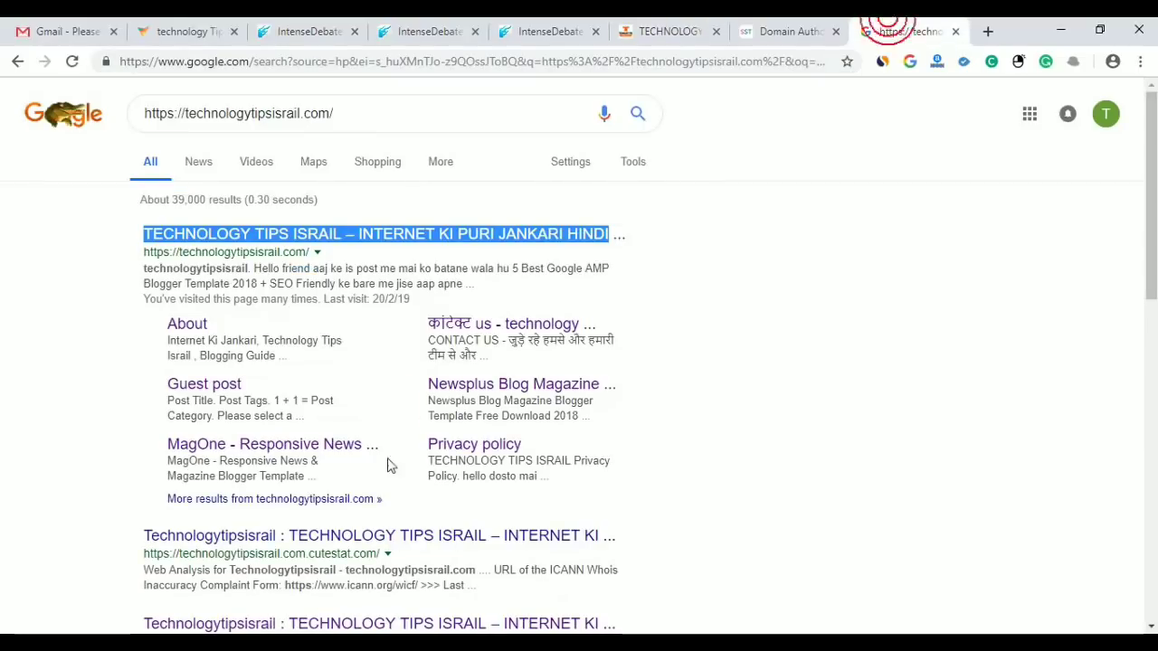
pyautogui.click(168, 28)
pyautogui.click(422, 383)
pyautogui.rightClick(422, 381)
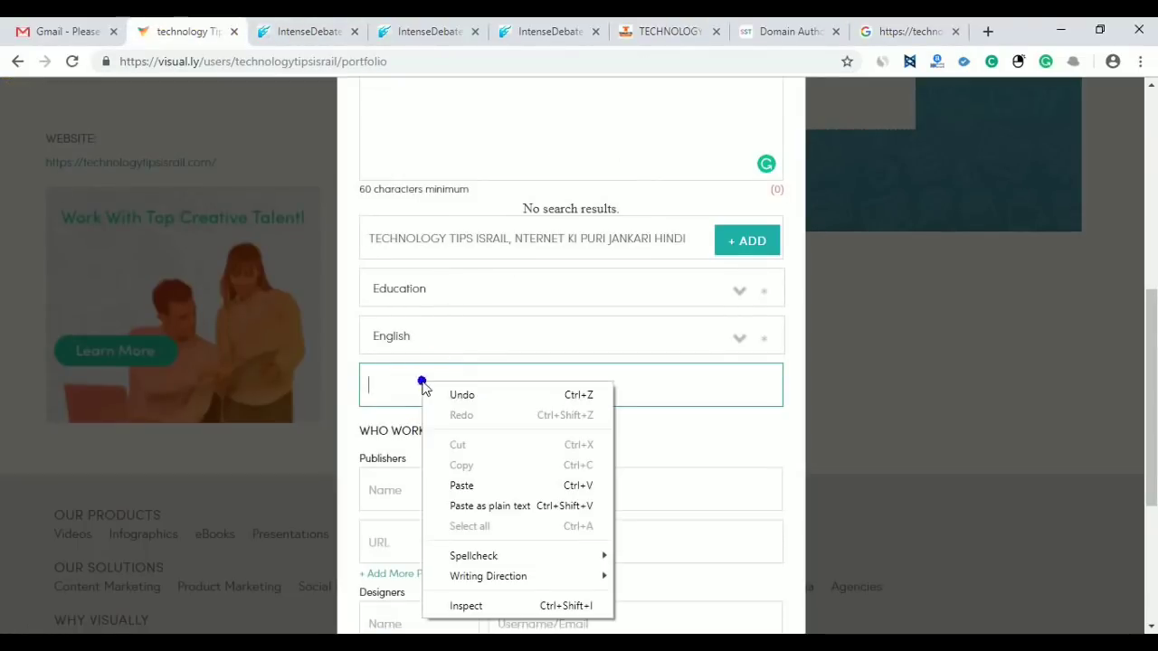
pyautogui.click(459, 485)
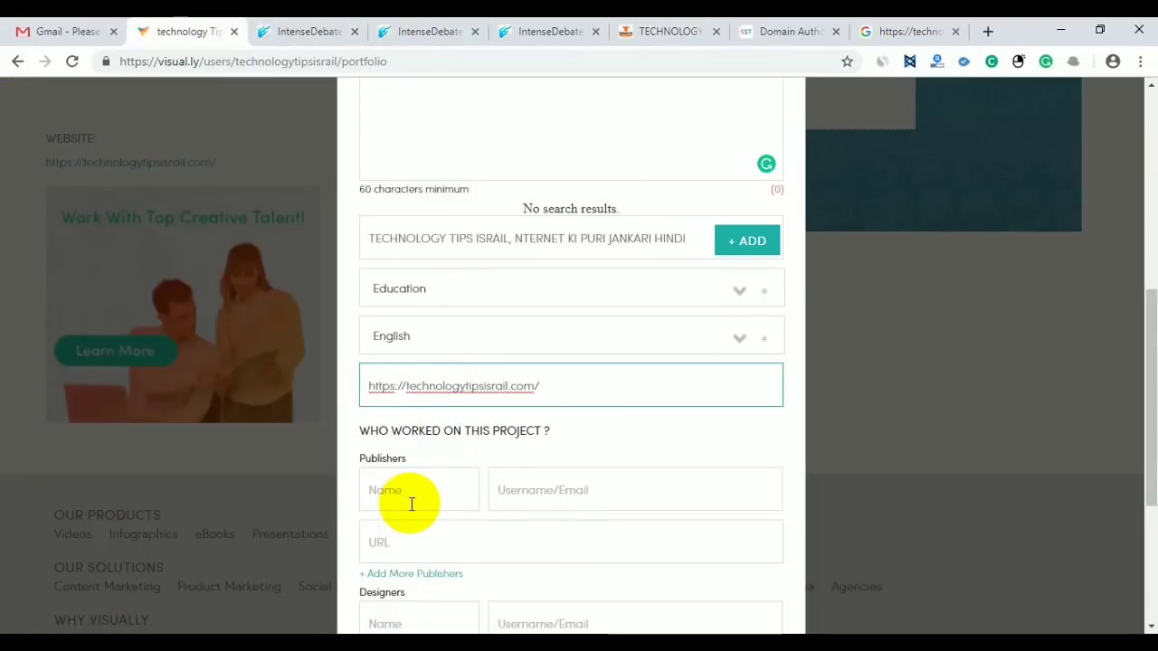
pyautogui.scroll(-1, 411, 503)
pyautogui.click(398, 407)
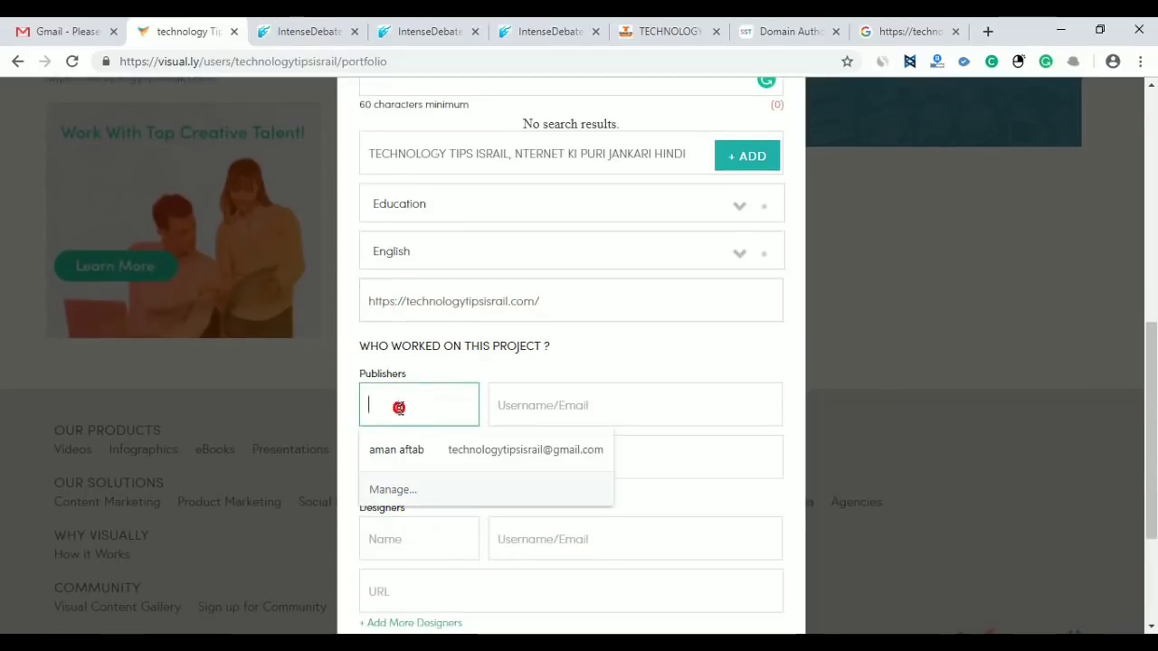
pyautogui.click(606, 358)
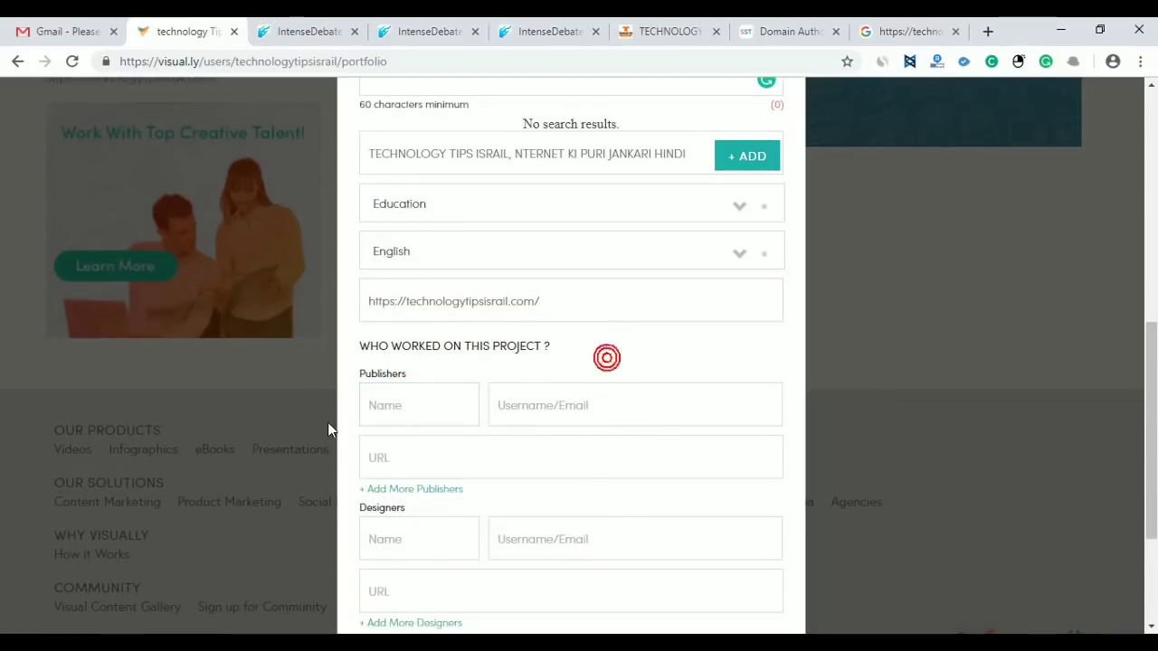
# Fill in the project publisher's name and e-mail address in the credits section.
pyautogui.click(387, 410)
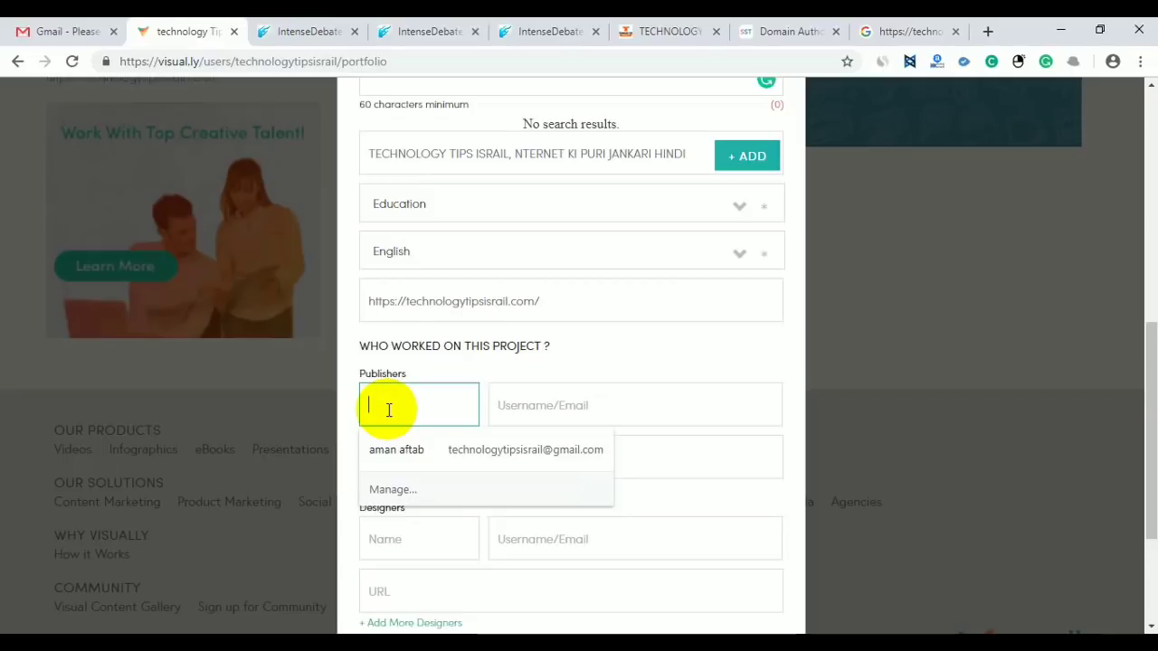
pyautogui.press('Escape')
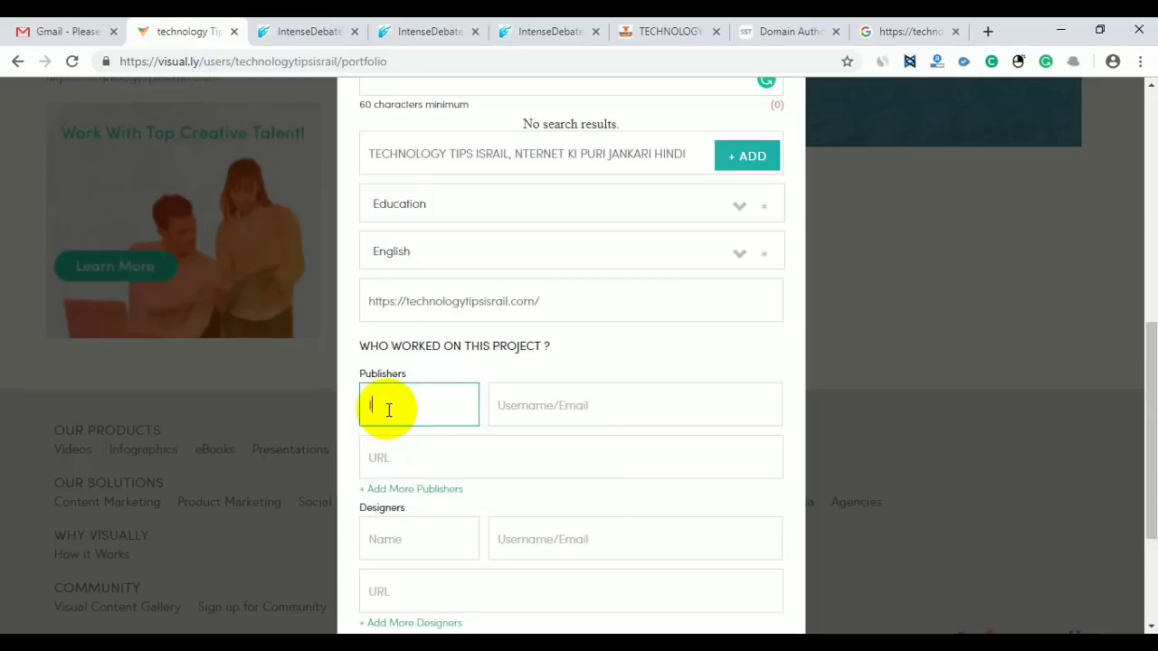
pyautogui.write('Israil')
pyautogui.click(549, 420)
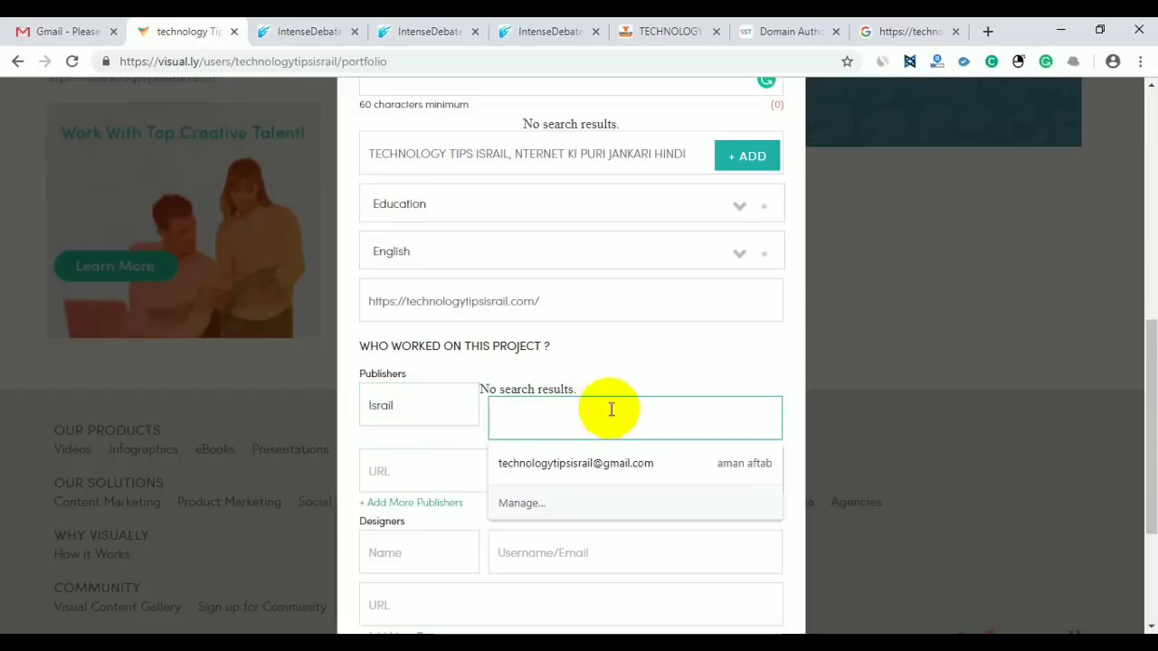
pyautogui.click(656, 357)
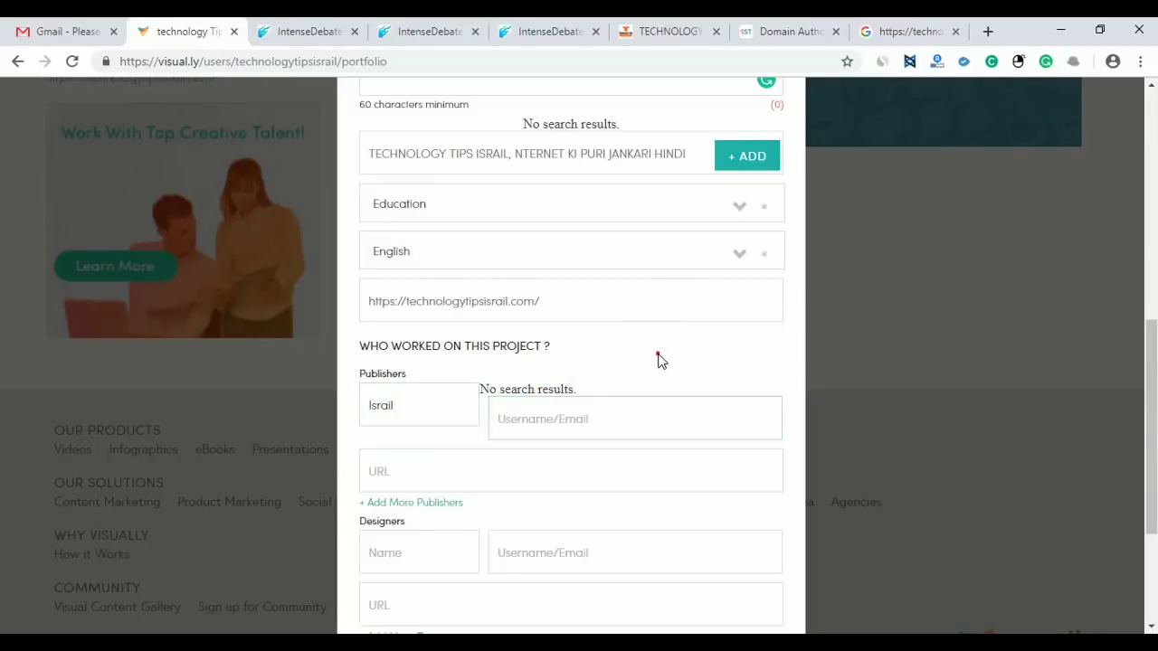
pyautogui.click(540, 409)
pyautogui.click(540, 457)
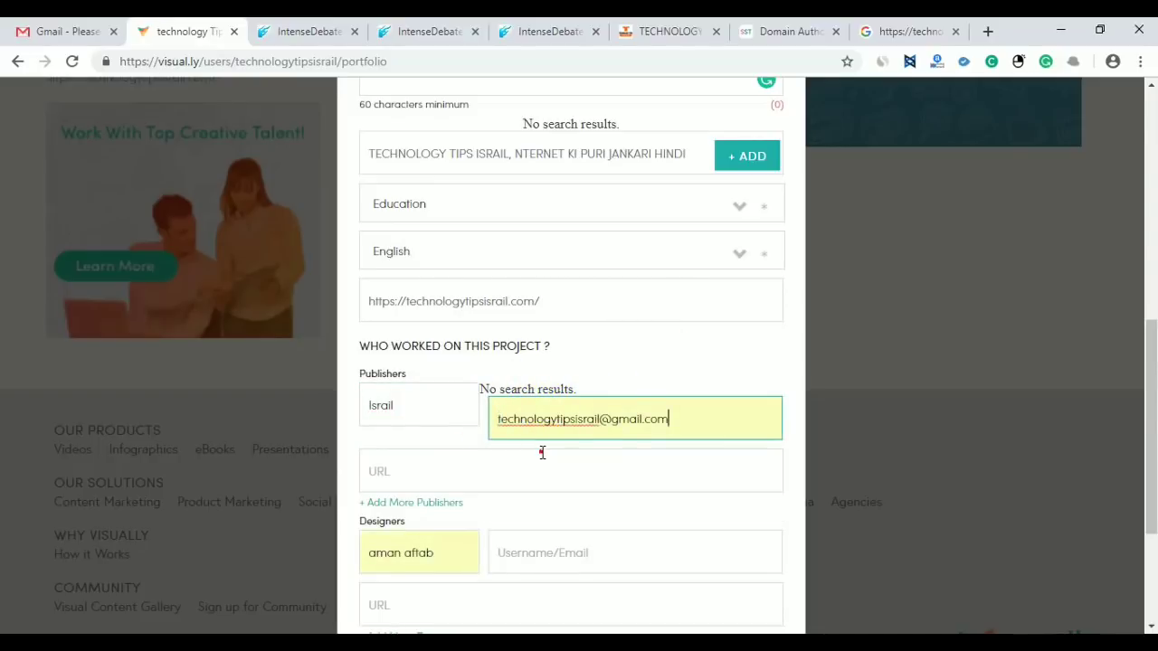
pyautogui.click(449, 552)
pyautogui.click(674, 510)
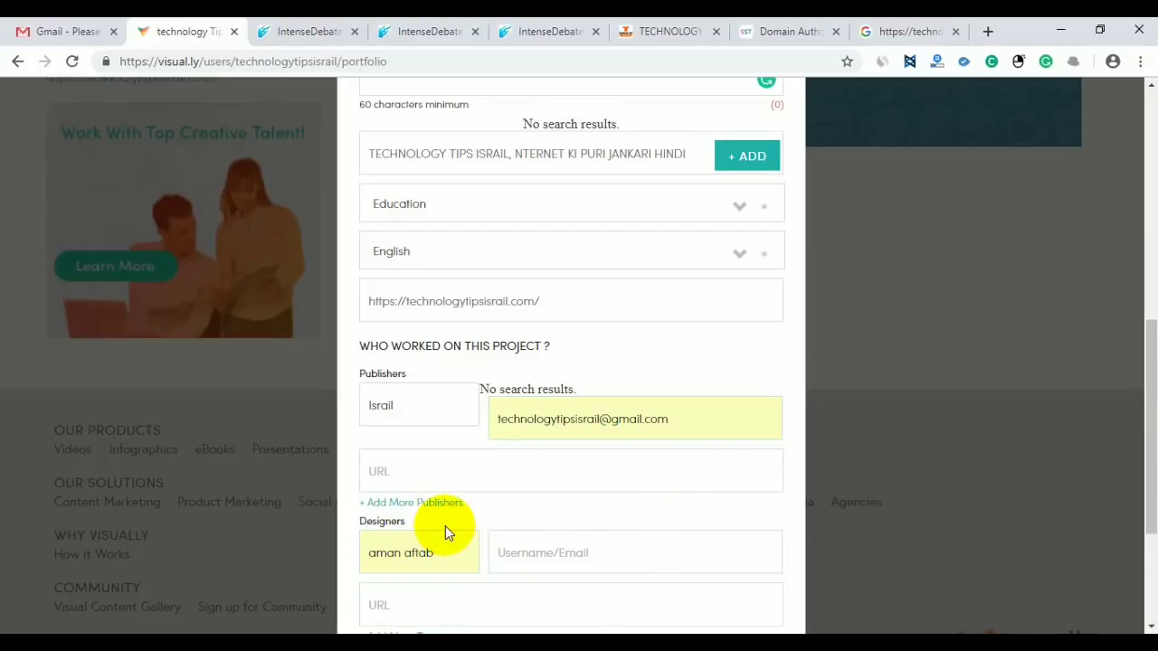
pyautogui.scroll(-1, 444, 533)
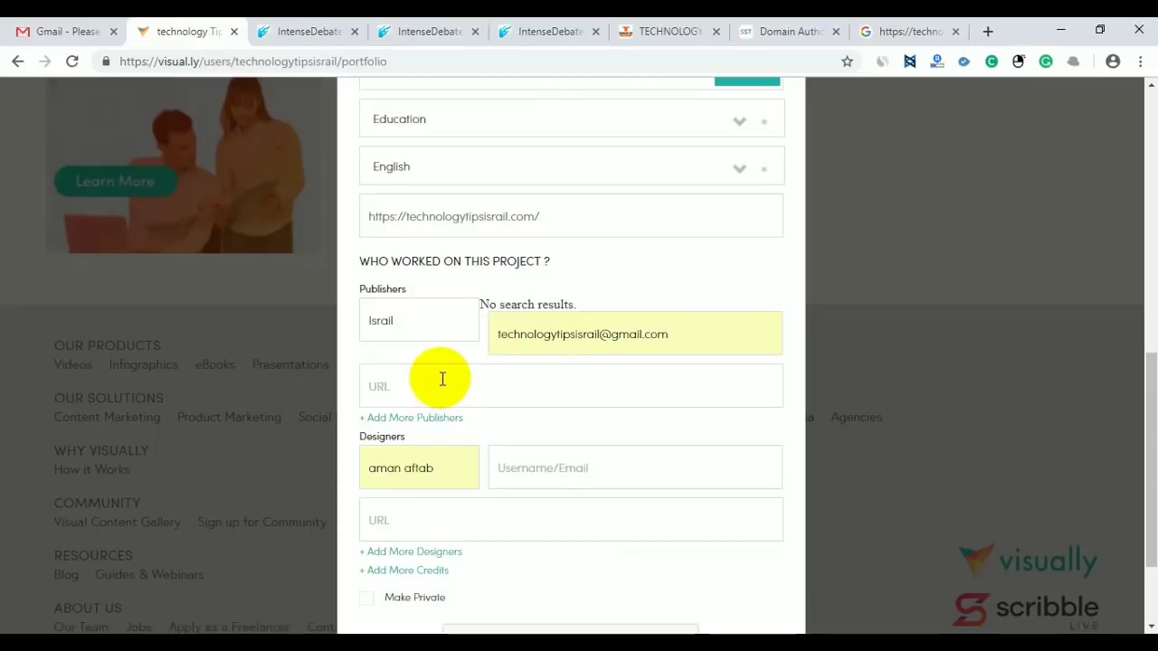
pyautogui.click(413, 388)
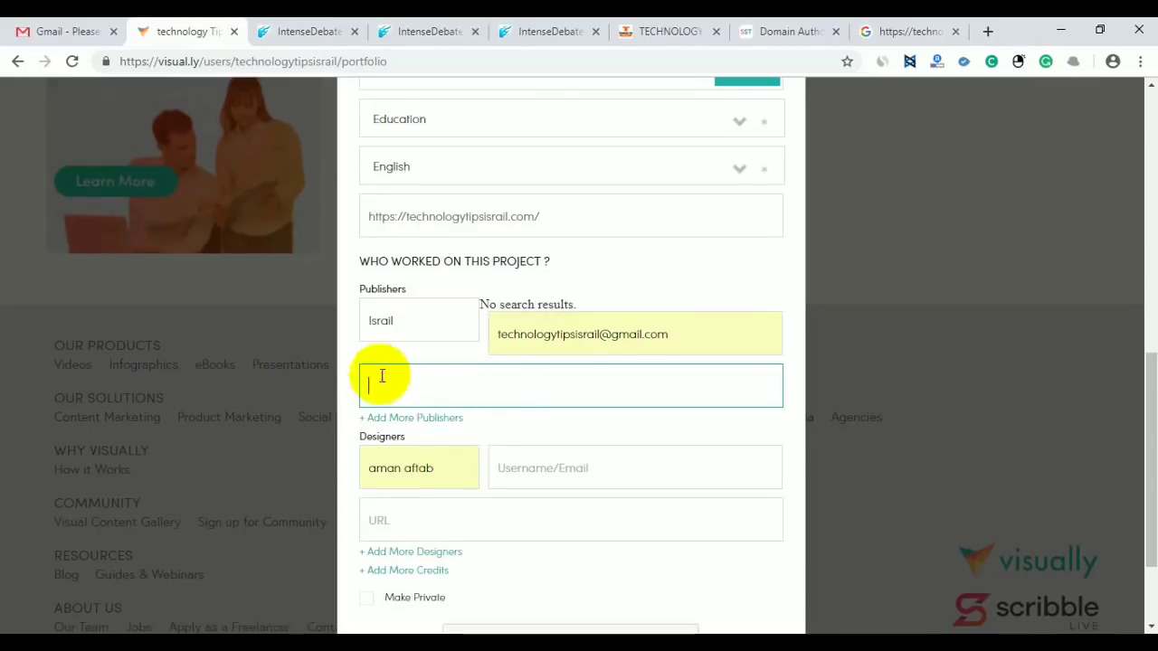
pyautogui.click(395, 353)
pyautogui.rightClick(393, 386)
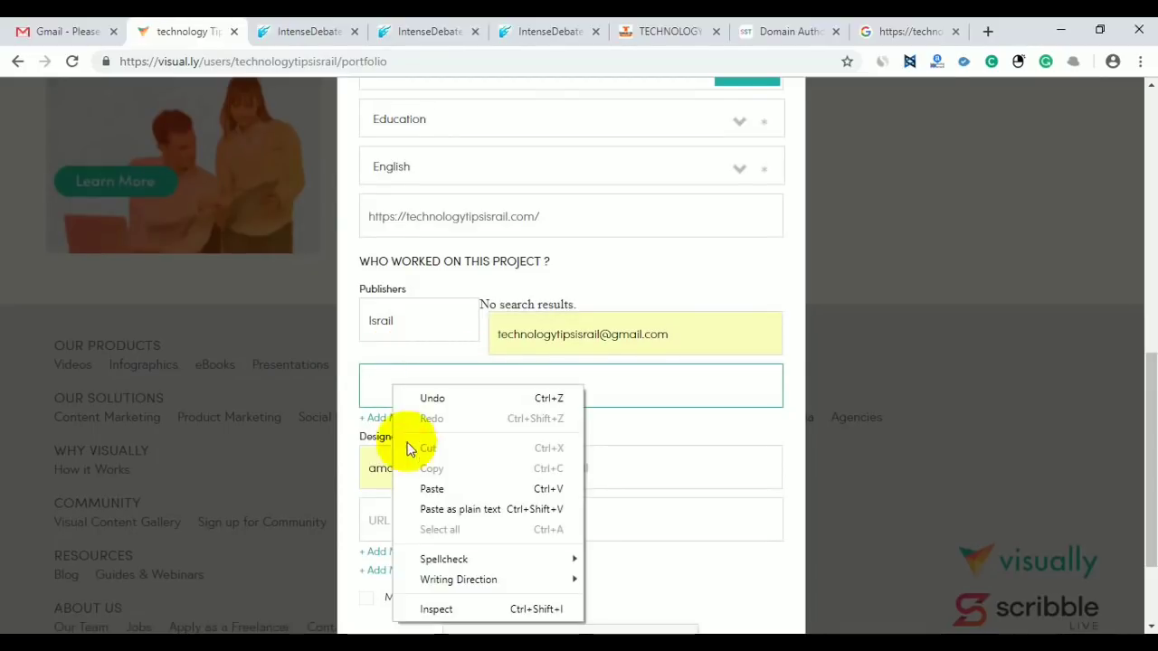
pyautogui.click(430, 490)
pyautogui.scroll(-1, 504, 450)
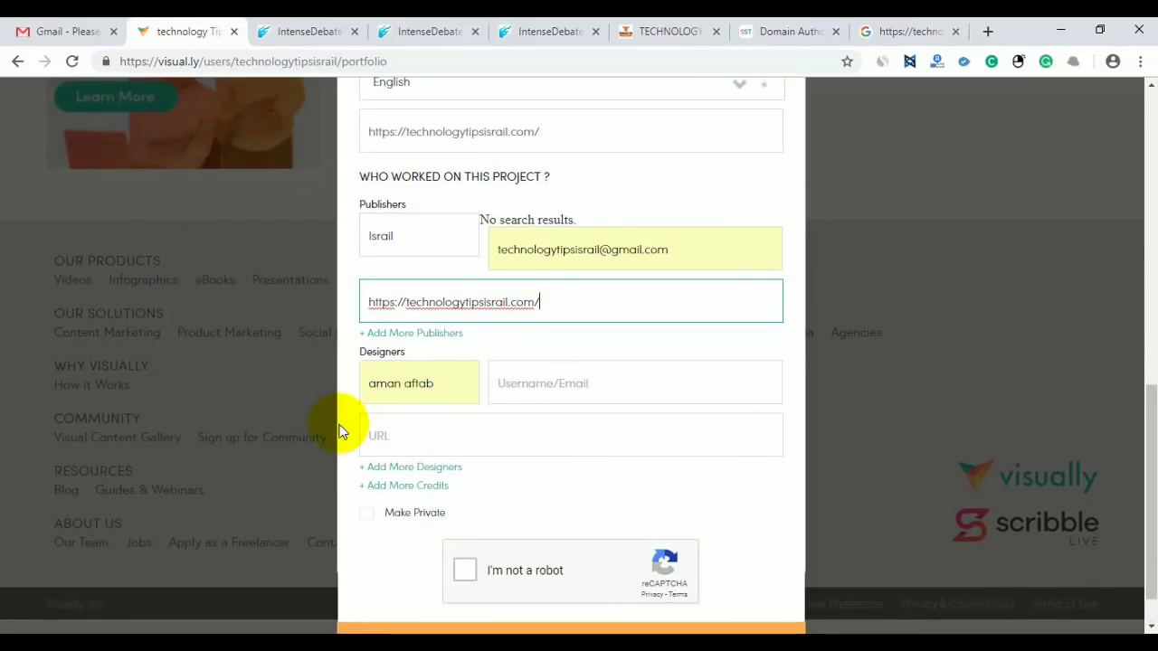
# Clear the autofilled designer name and copy the post title "5 Best Google AMP Blogger Template 2019 + SEO Friendly" from the technologytipsisrail.com page.
pyautogui.moveTo(450, 380); pyautogui.dragTo(364, 382)
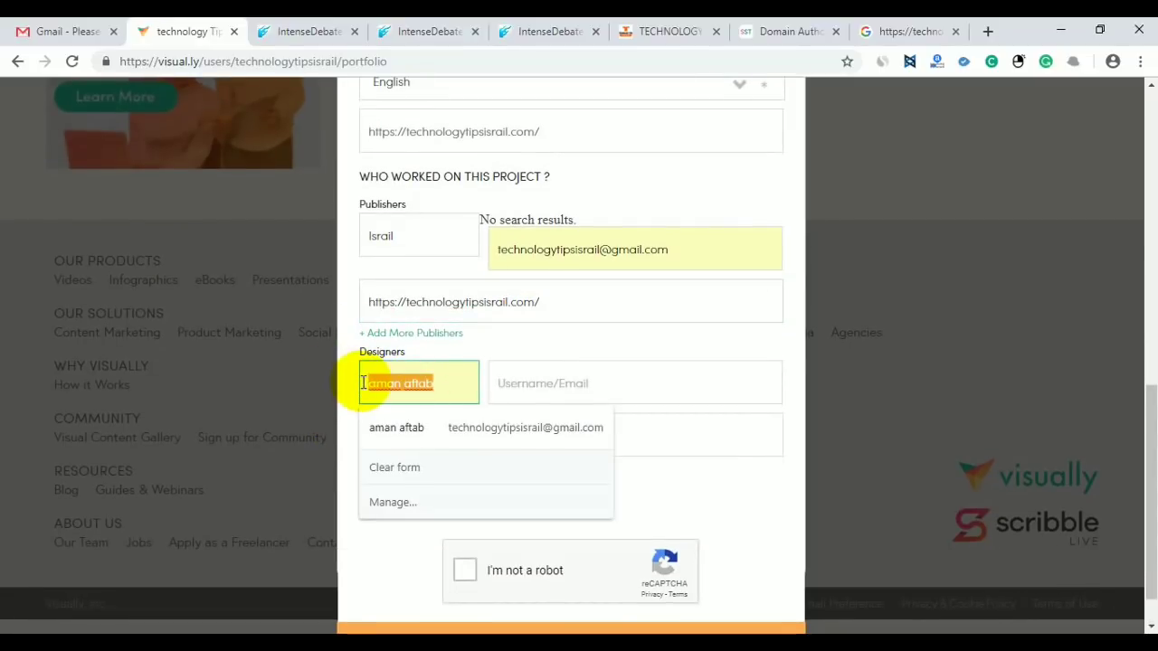
pyautogui.press('BackSpace')
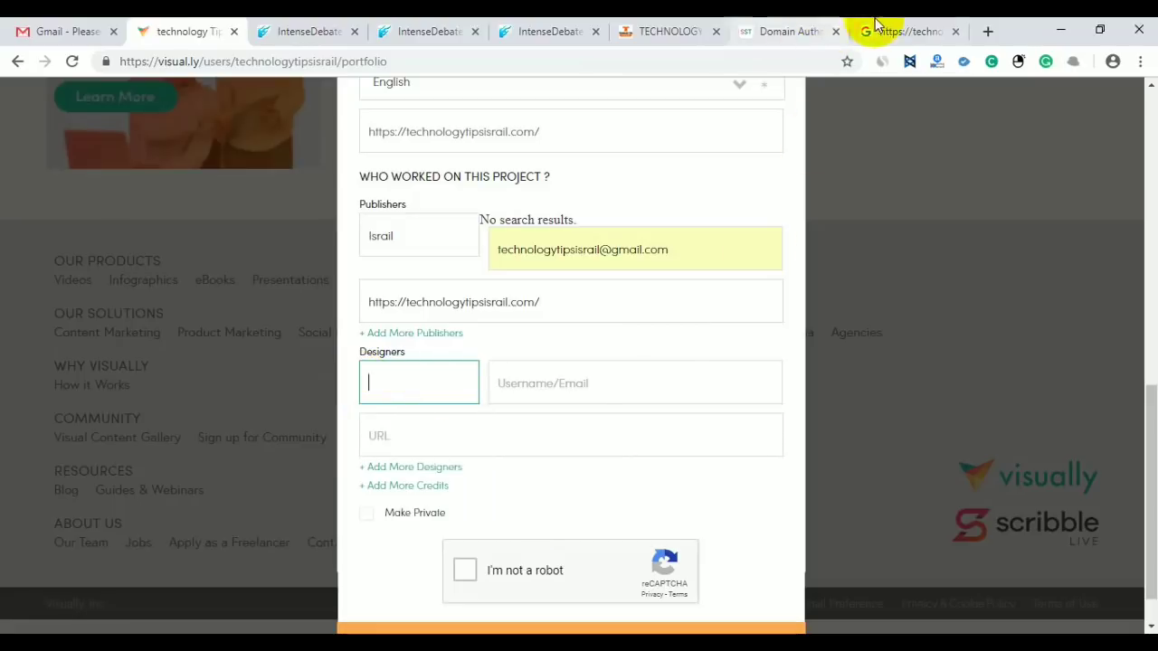
pyautogui.click(647, 30)
pyautogui.scroll(-3, 440, 335)
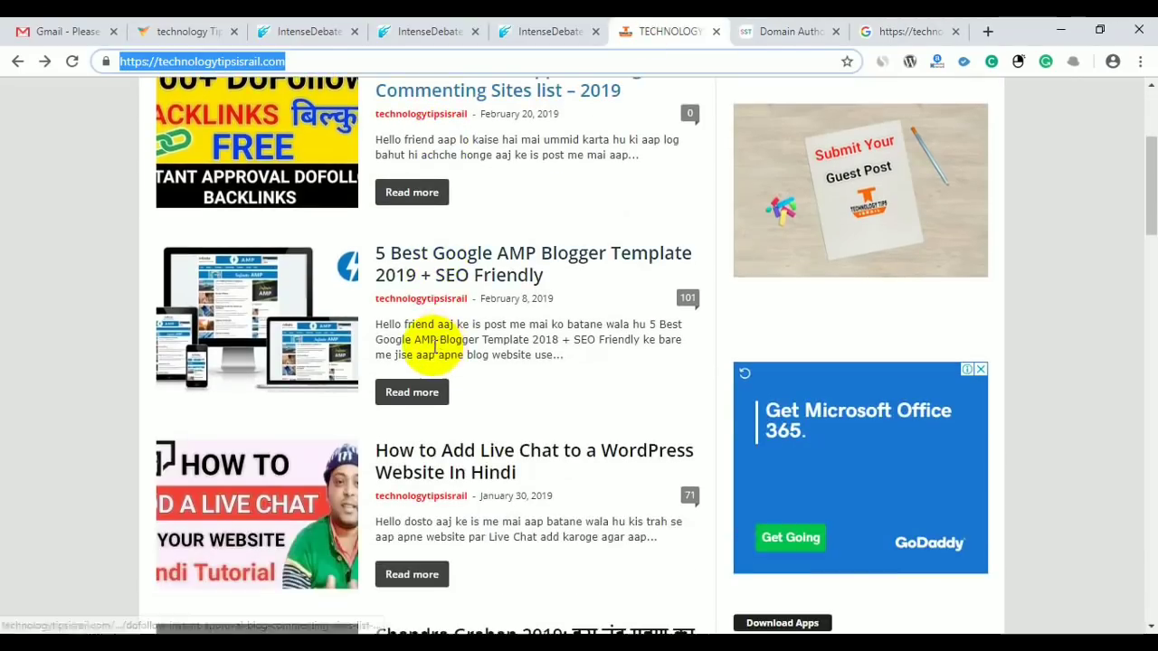
pyautogui.moveTo(373, 254); pyautogui.dragTo(485, 275)
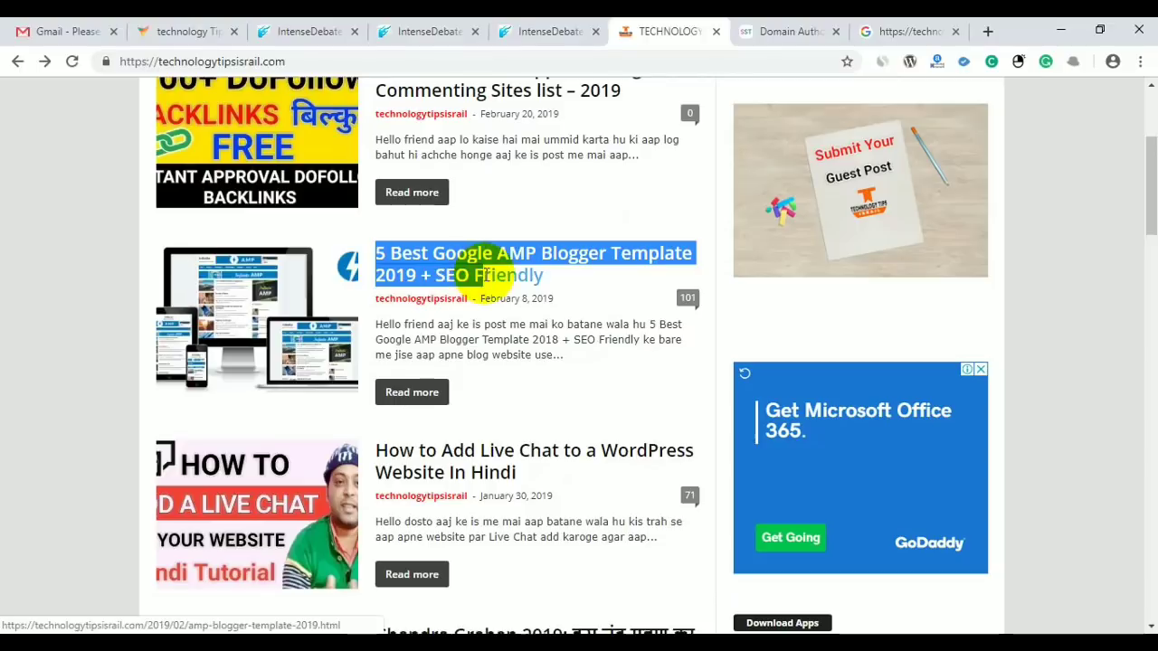
pyautogui.rightClick(532, 281)
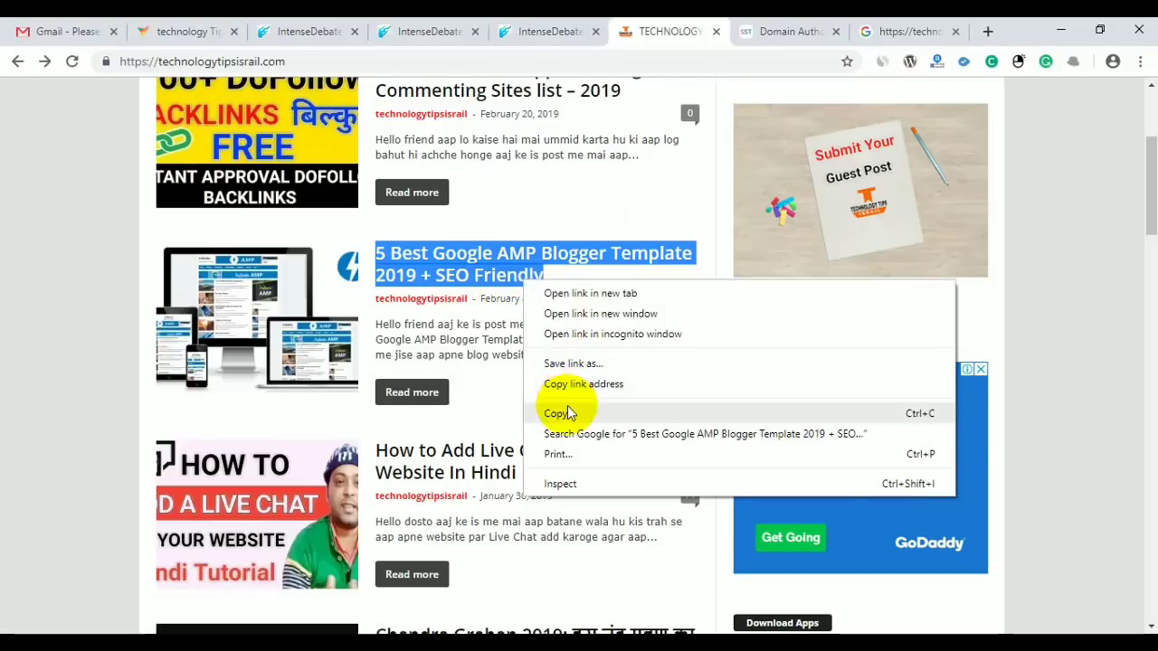
pyautogui.click(569, 409)
# Return to the Visual.ly upload form and paste the copied post title as the designer's name.
pyautogui.click(181, 27)
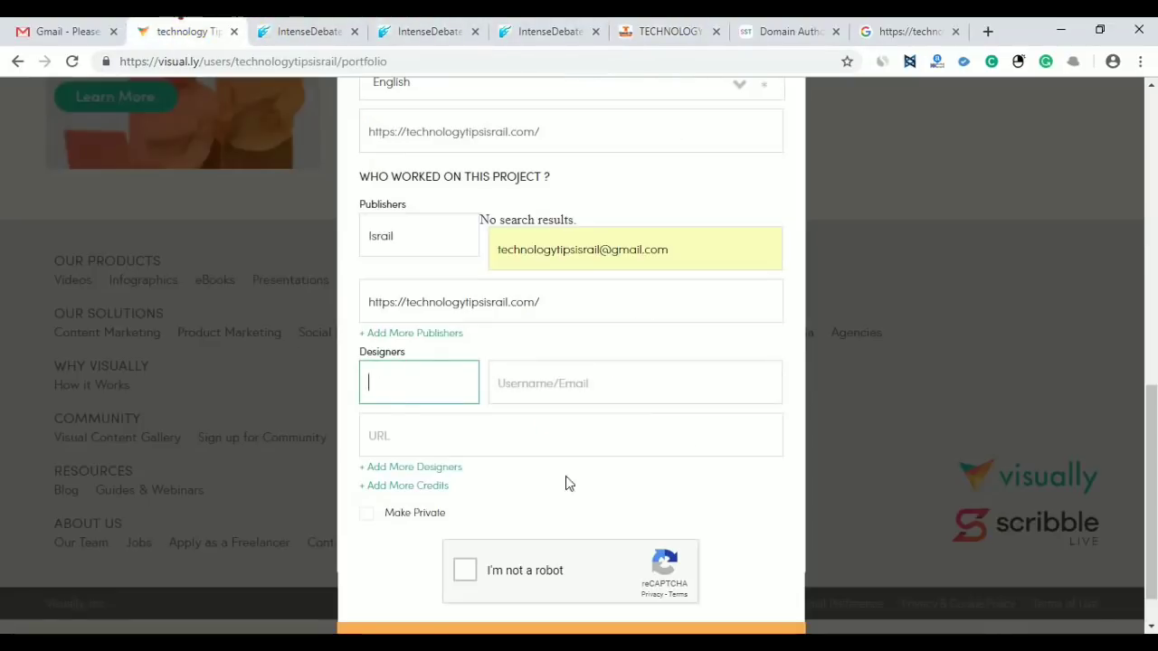
pyautogui.click(393, 391)
pyautogui.rightClick(394, 390)
pyautogui.click(415, 490)
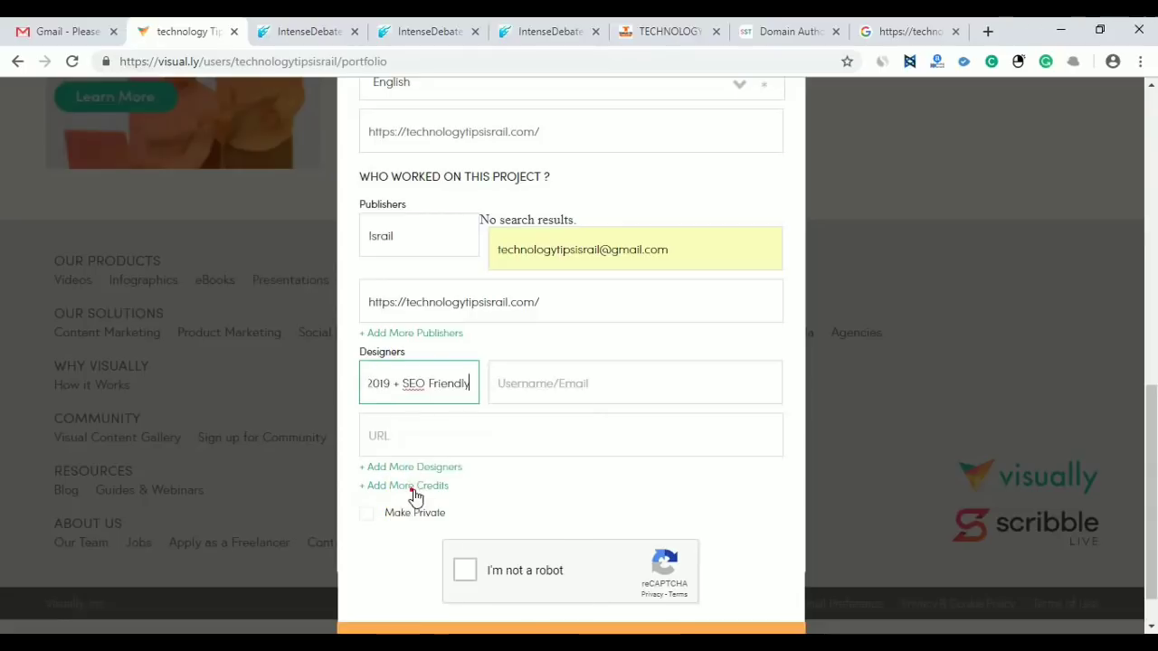
pyautogui.click(560, 386)
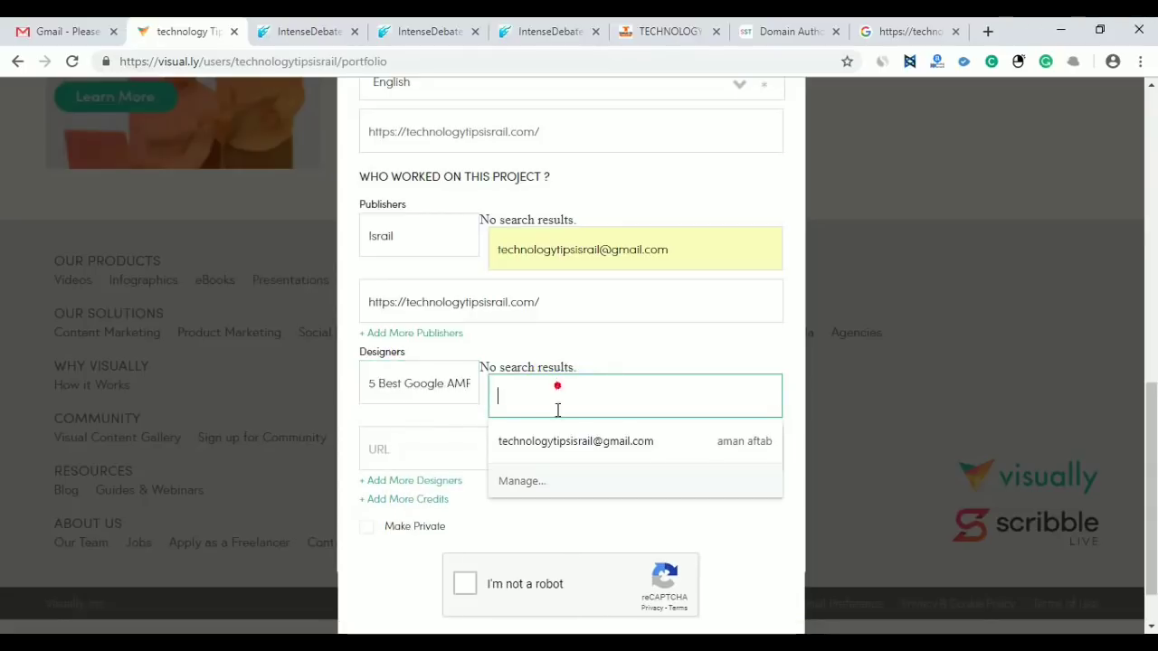
# Copy the link address of the "5 Best Google AMP Blogger Template 2019 + SEO Friendly" post from the technologytipsisrail.com page.
pyautogui.click(417, 448)
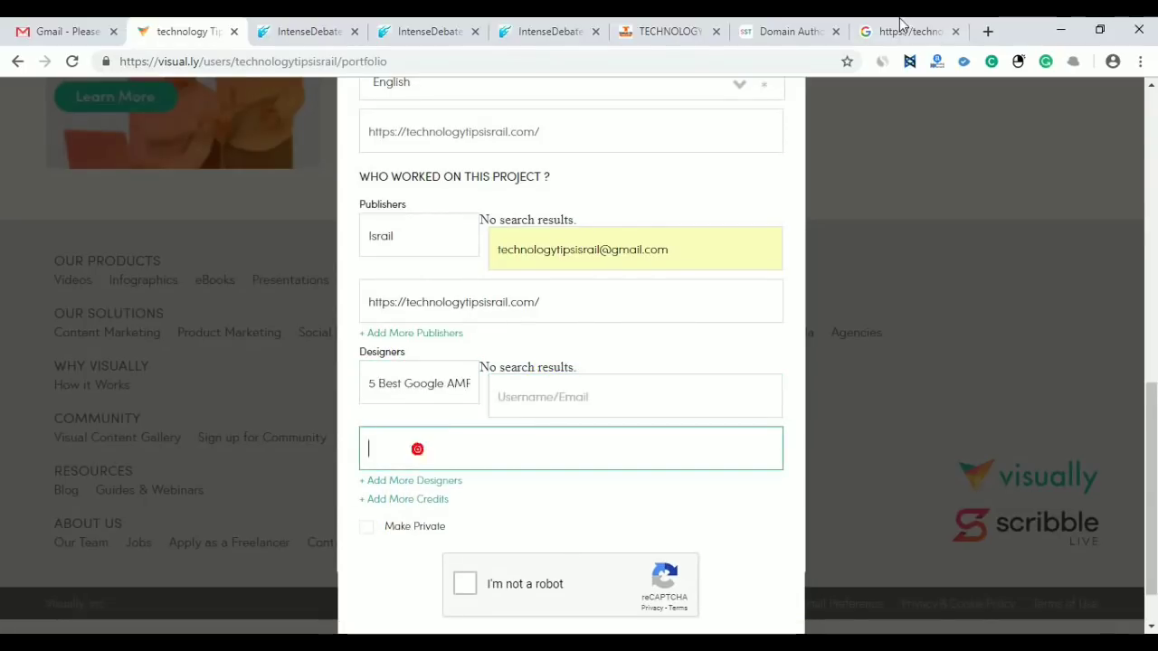
pyautogui.click(659, 27)
pyautogui.rightClick(433, 281)
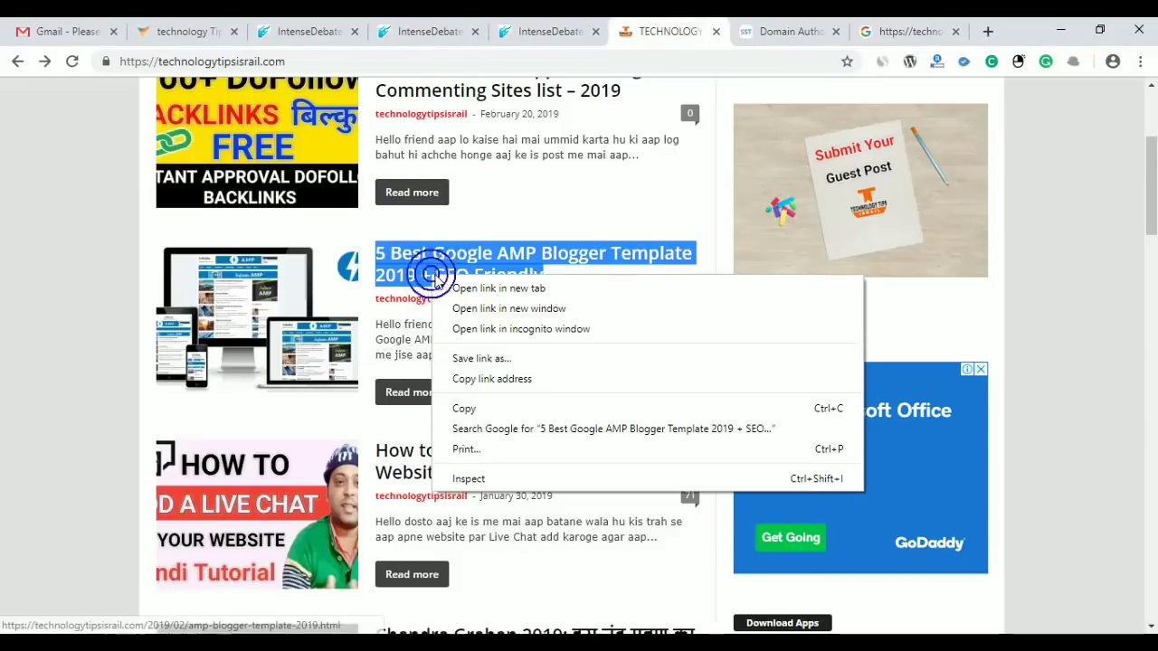
pyautogui.click(479, 377)
pyautogui.click(190, 29)
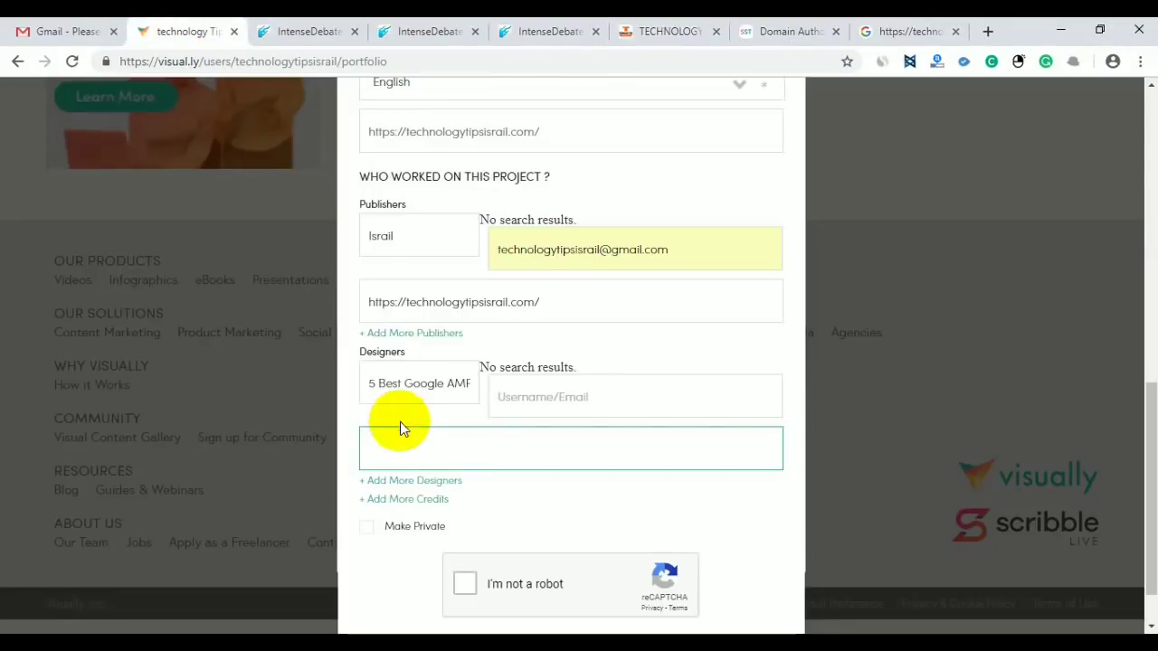
pyautogui.rightClick(403, 452)
pyautogui.click(465, 316)
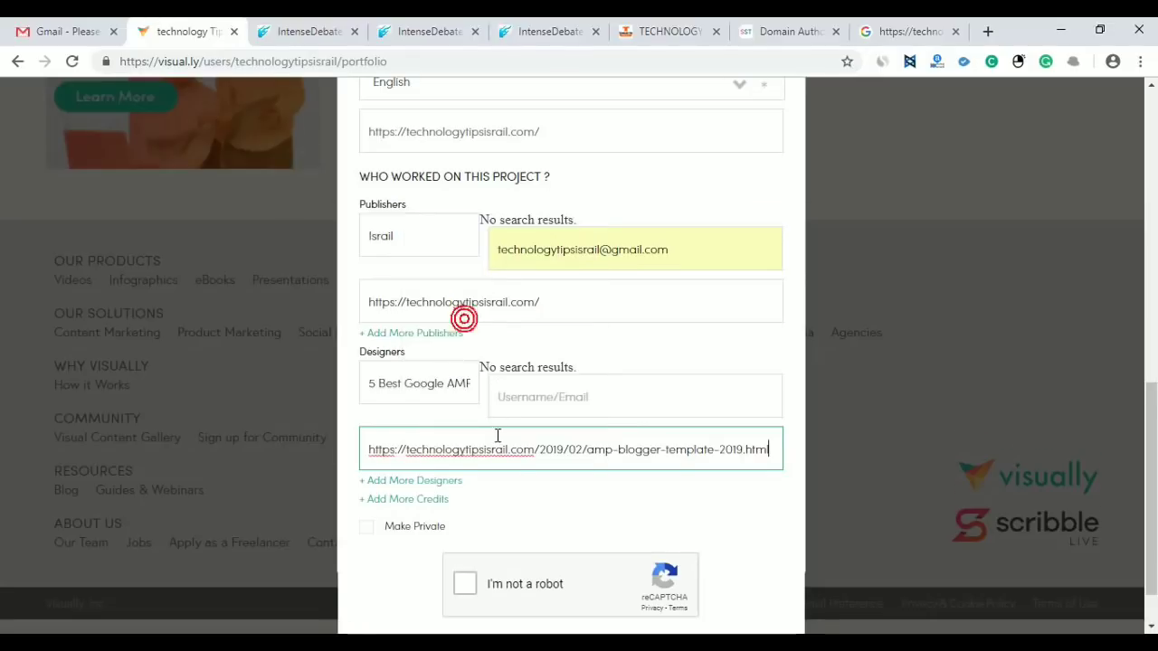
pyautogui.scroll(-1, 402, 513)
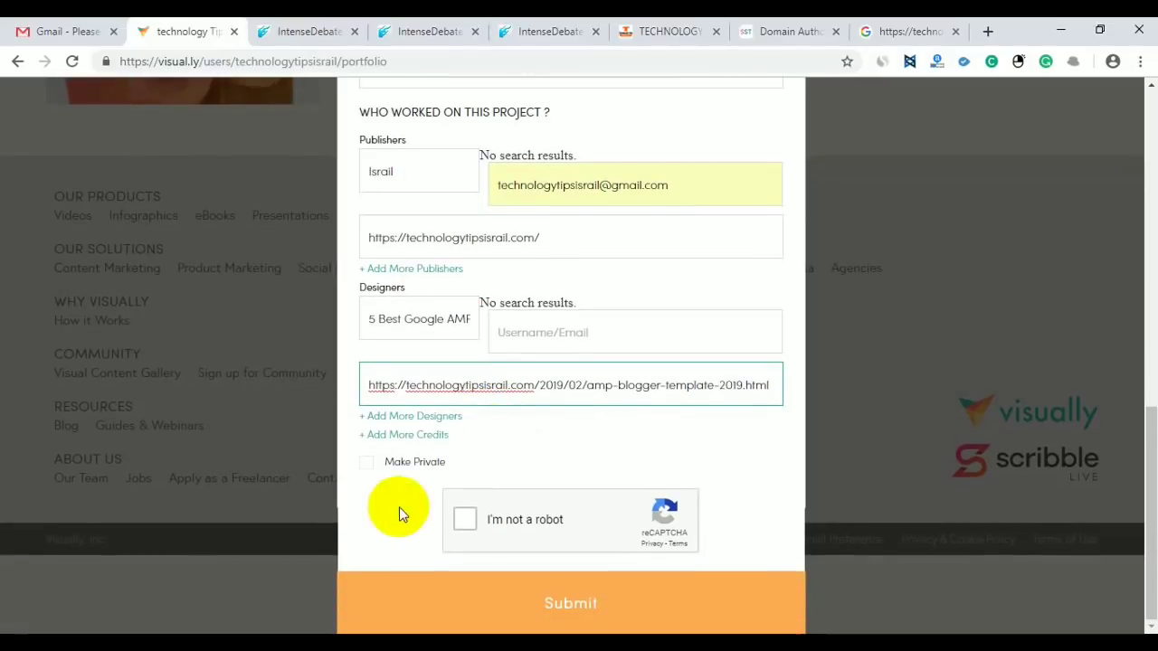
pyautogui.click(532, 336)
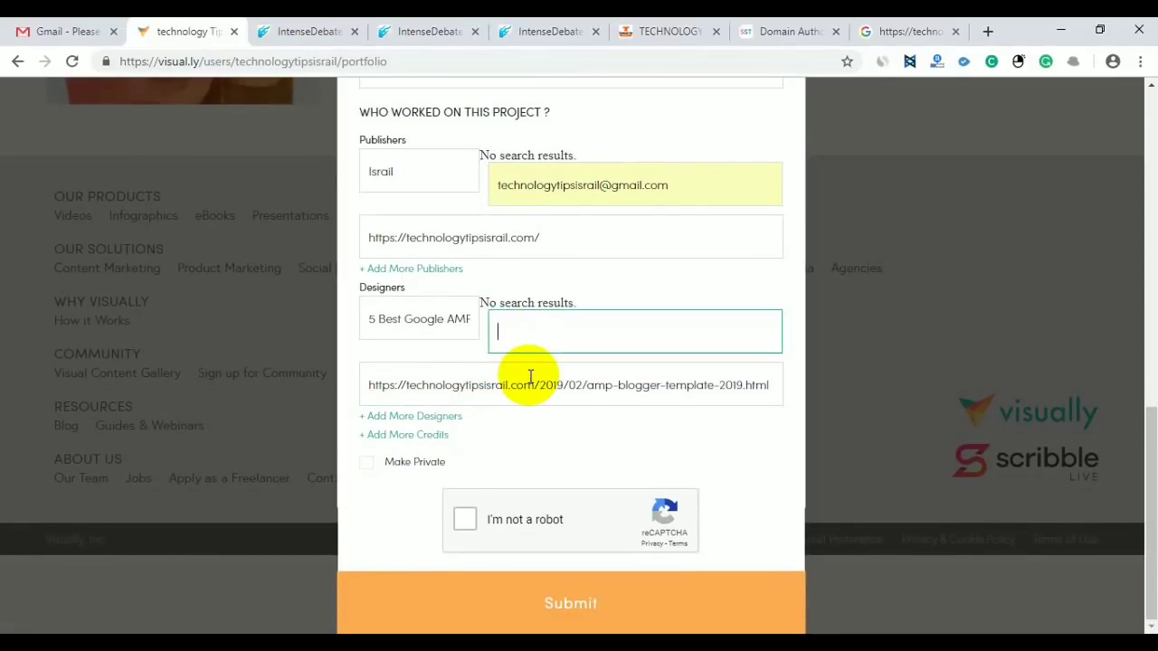
pyautogui.scroll(1, 530, 376)
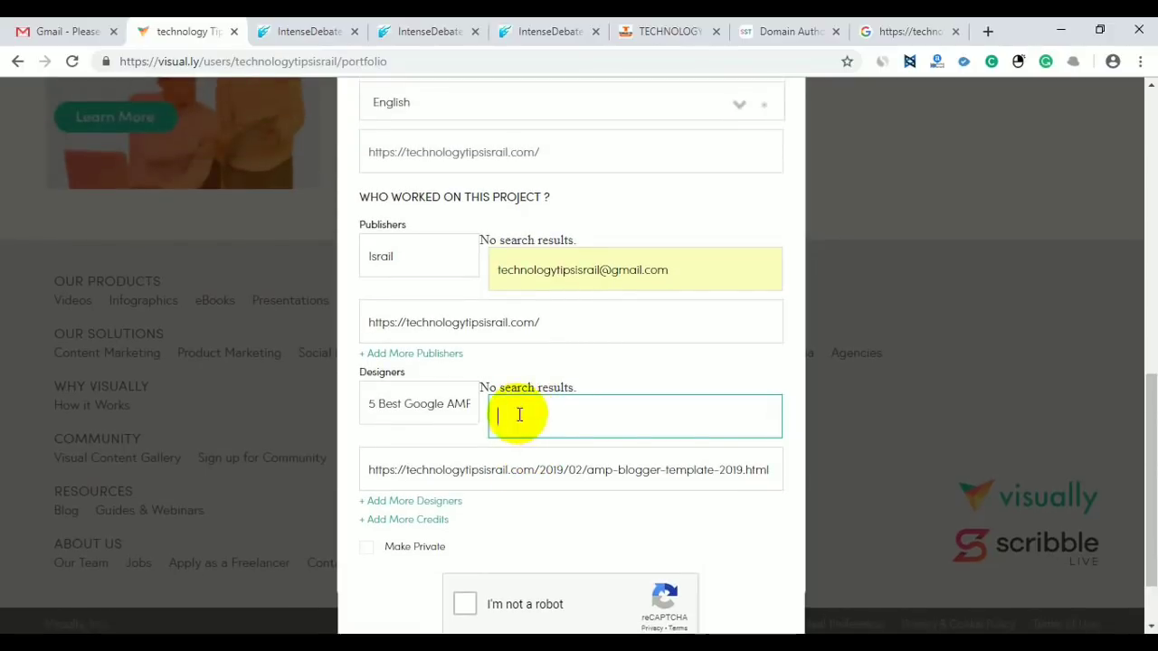
pyautogui.click(517, 412)
pyautogui.click(656, 403)
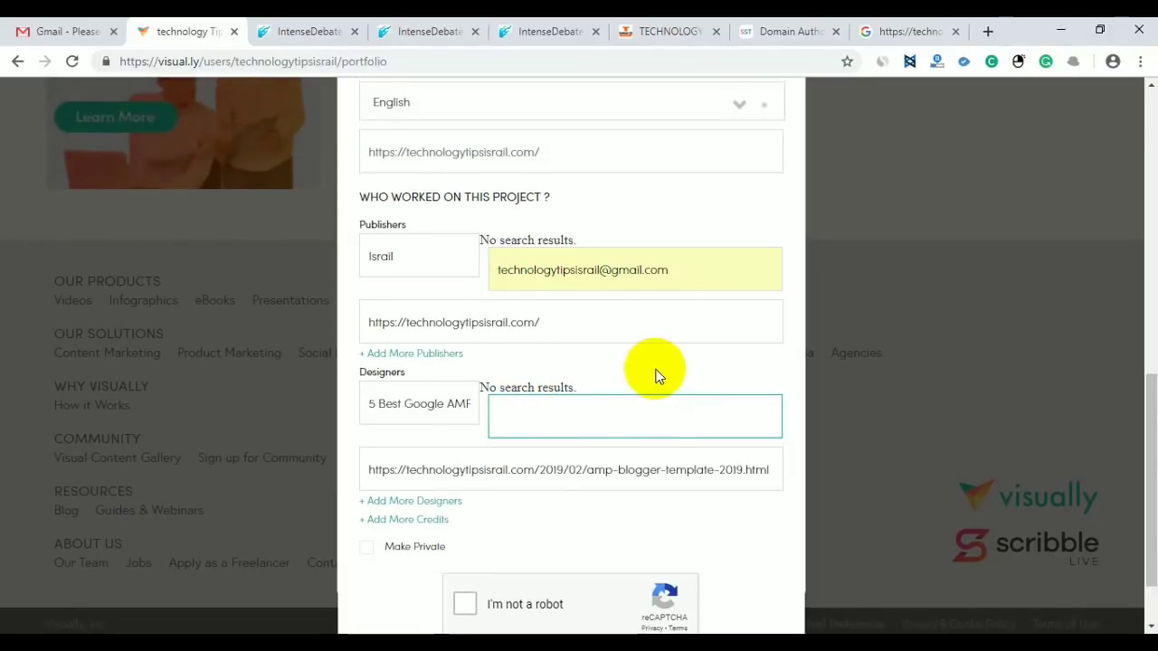
pyautogui.click(657, 376)
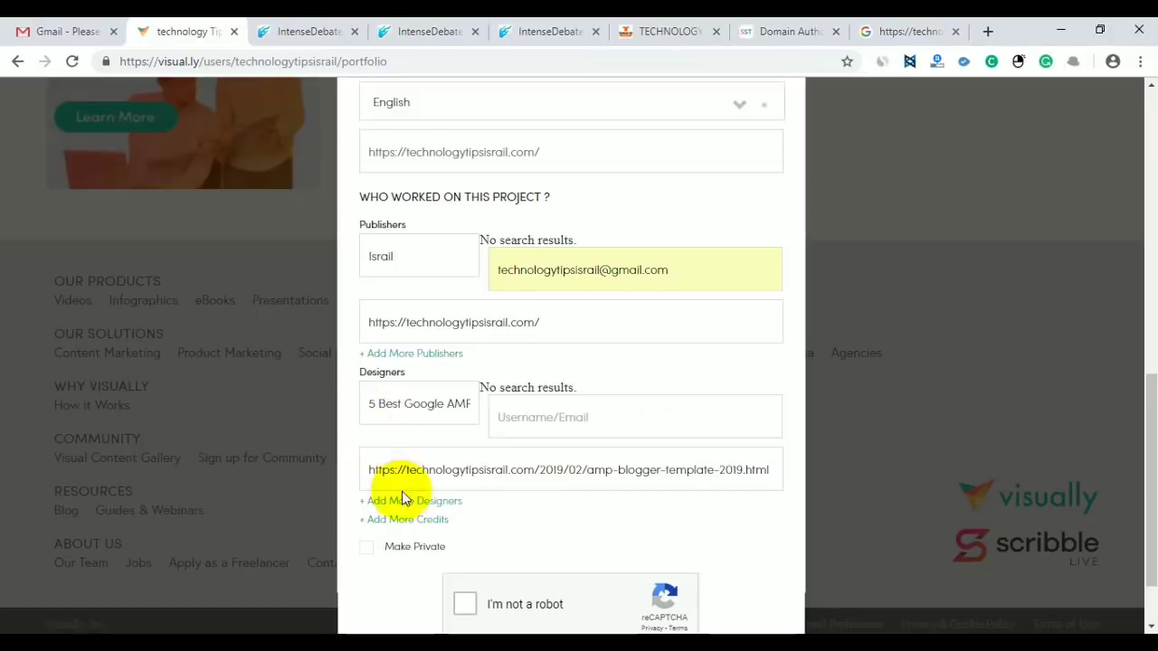
pyautogui.click(562, 322)
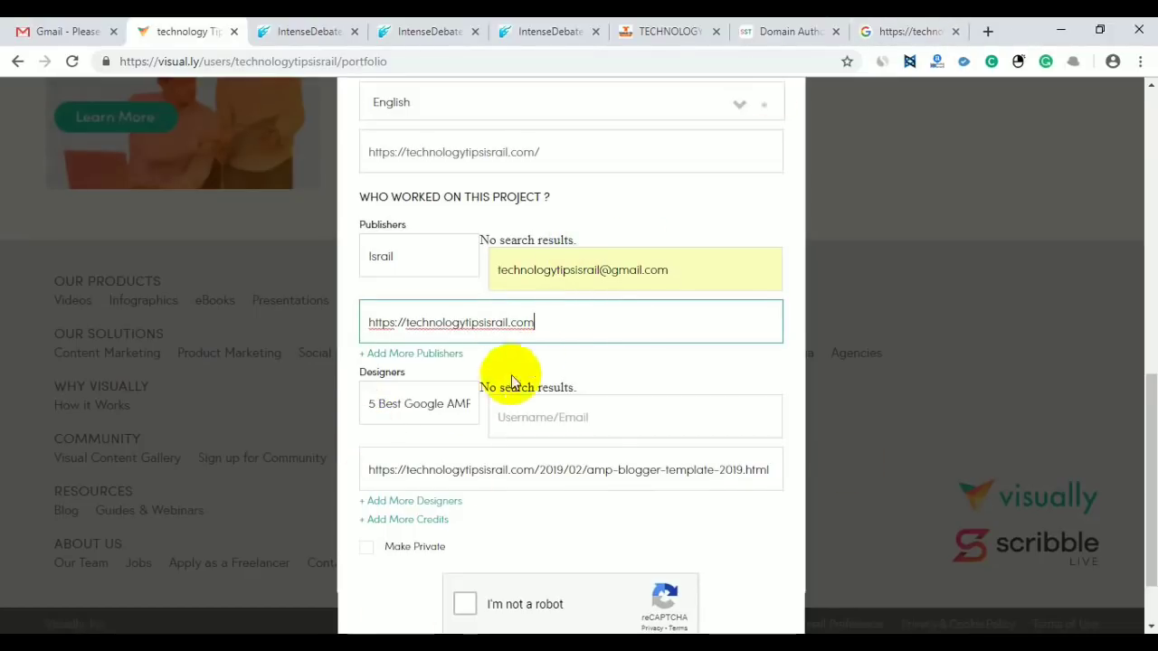
pyautogui.click(409, 403)
pyautogui.scroll(-1, 489, 543)
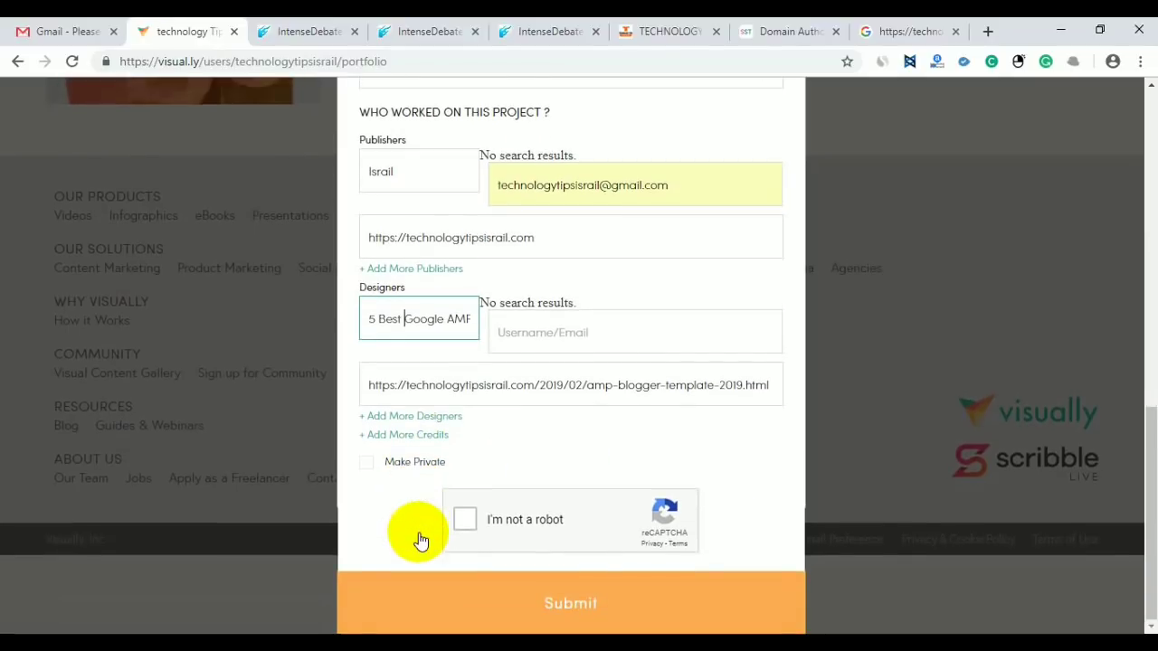
# Complete the "I'm not a robot" check and submit the project.
pyautogui.click(465, 519)
pyautogui.scroll(2, 656, 489)
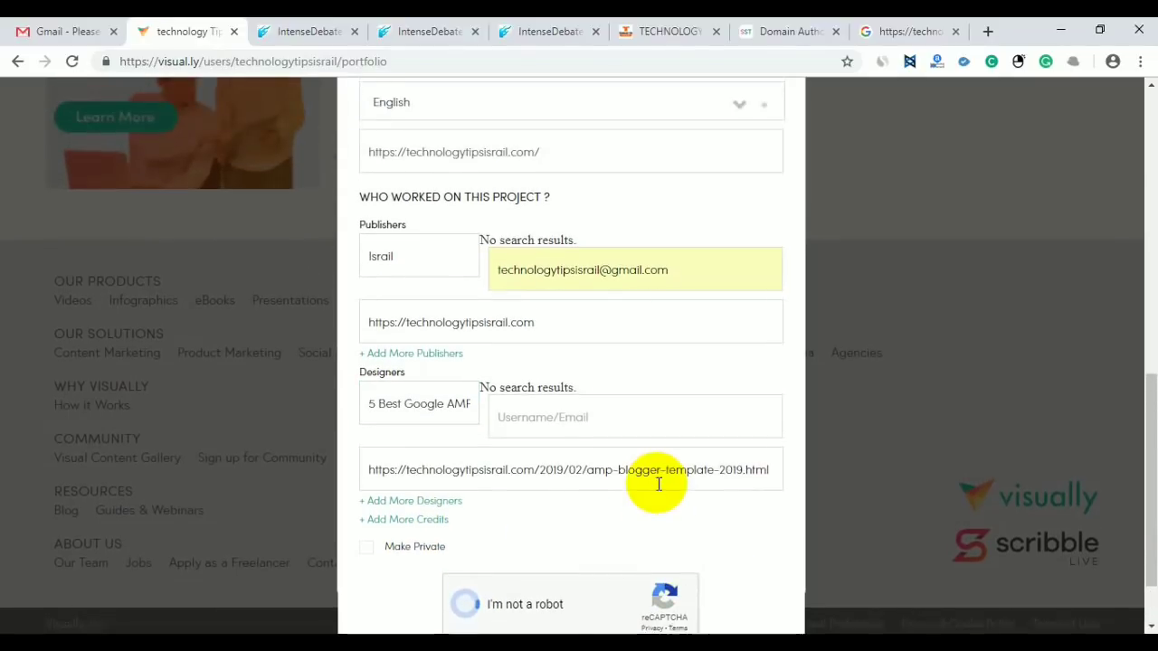
pyautogui.scroll(-2, 657, 489)
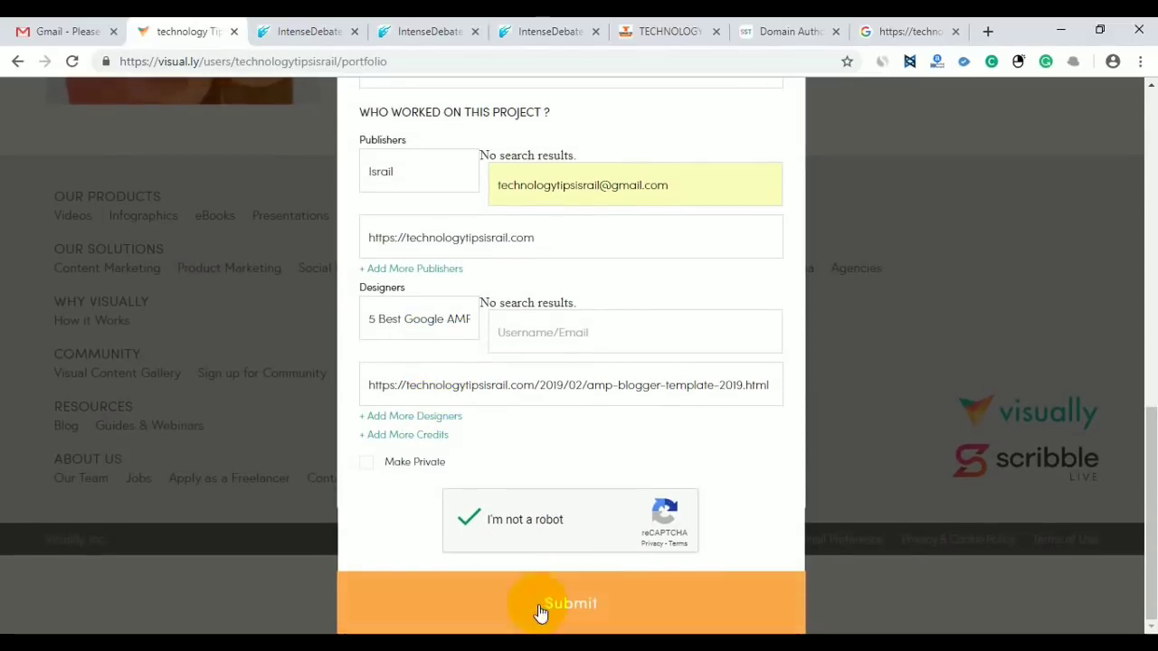
pyautogui.click(586, 612)
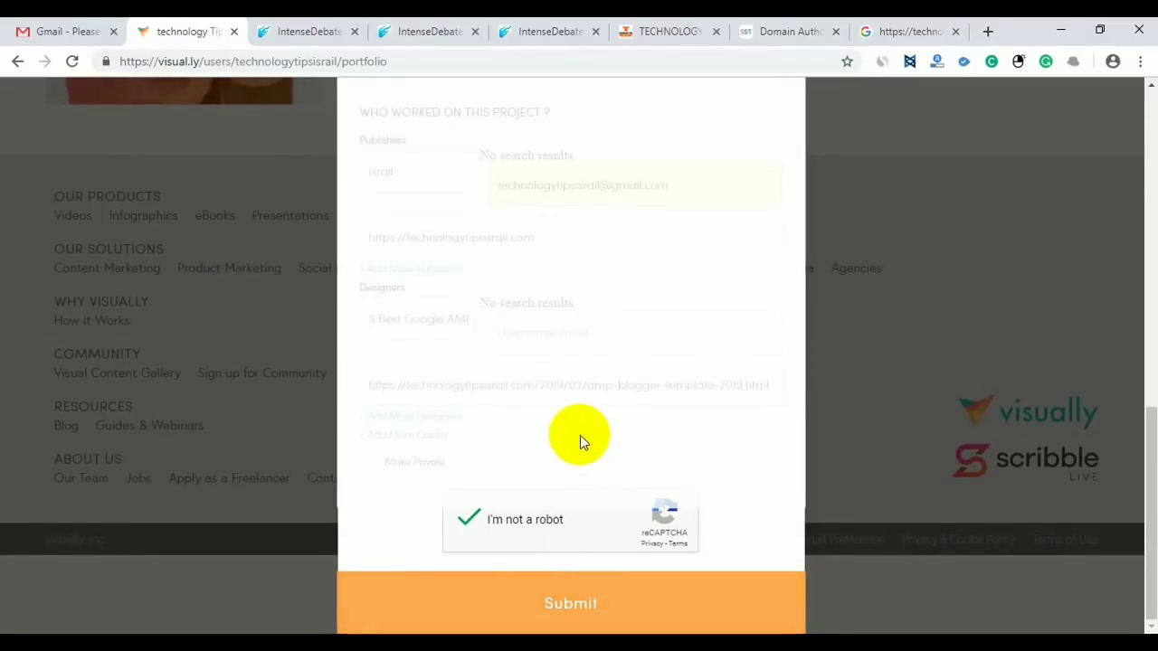
# Review the published project page, including its source, publisher and designer credits.
pyautogui.scroll(1, 580, 435)
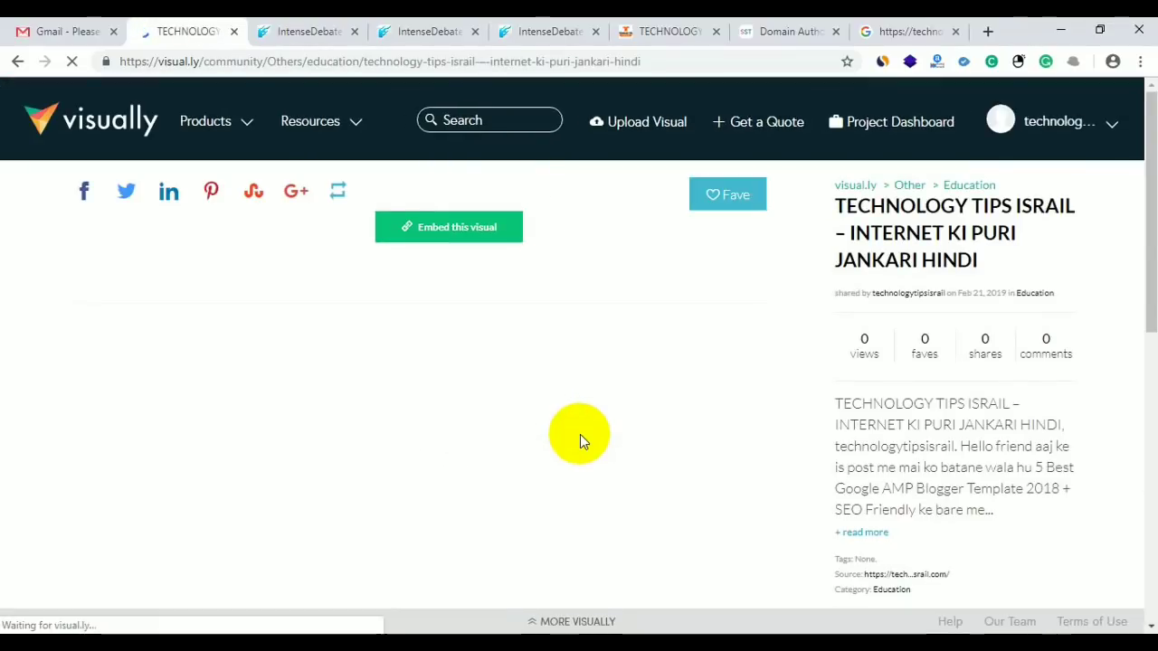
pyautogui.scroll(-5, 564, 307)
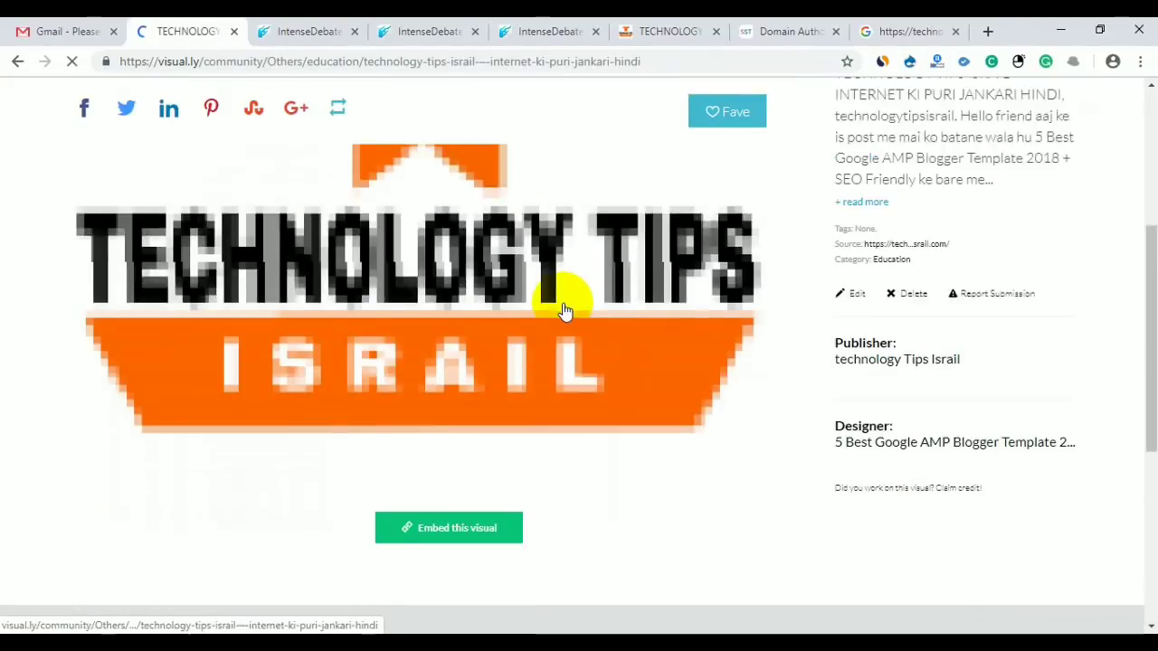
pyautogui.scroll(-2, 560, 334)
pyautogui.scroll(2, 816, 414)
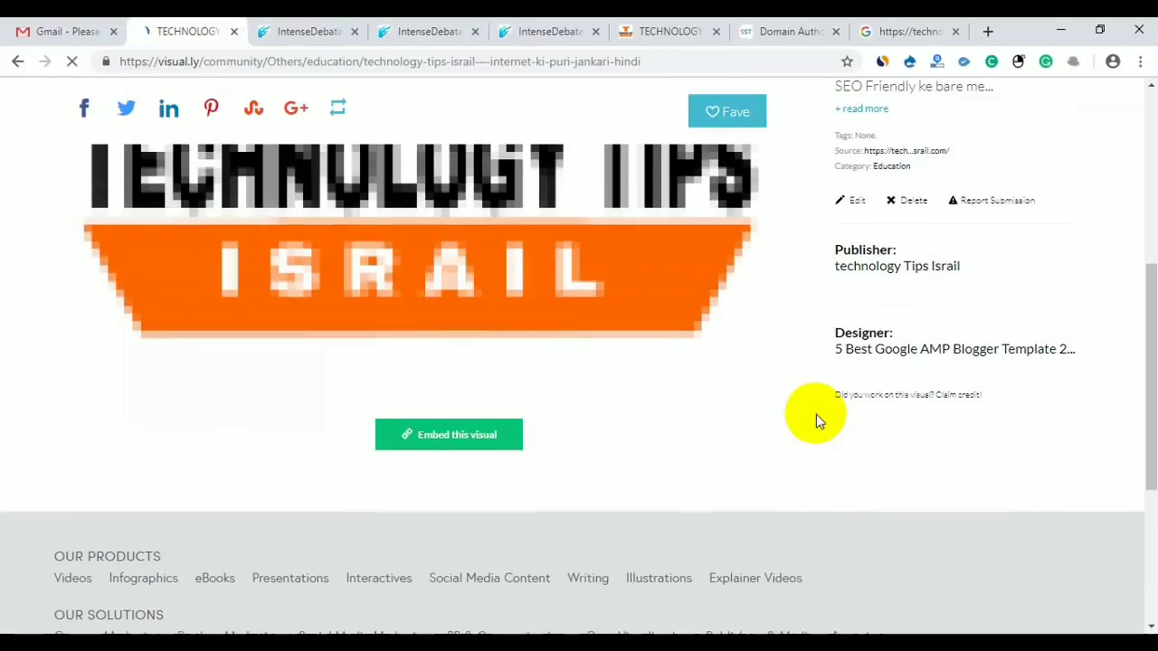
# Recheck the published Visual.ly page from the title and description down to the publisher and designer links.
pyautogui.scroll(2, 881, 403)
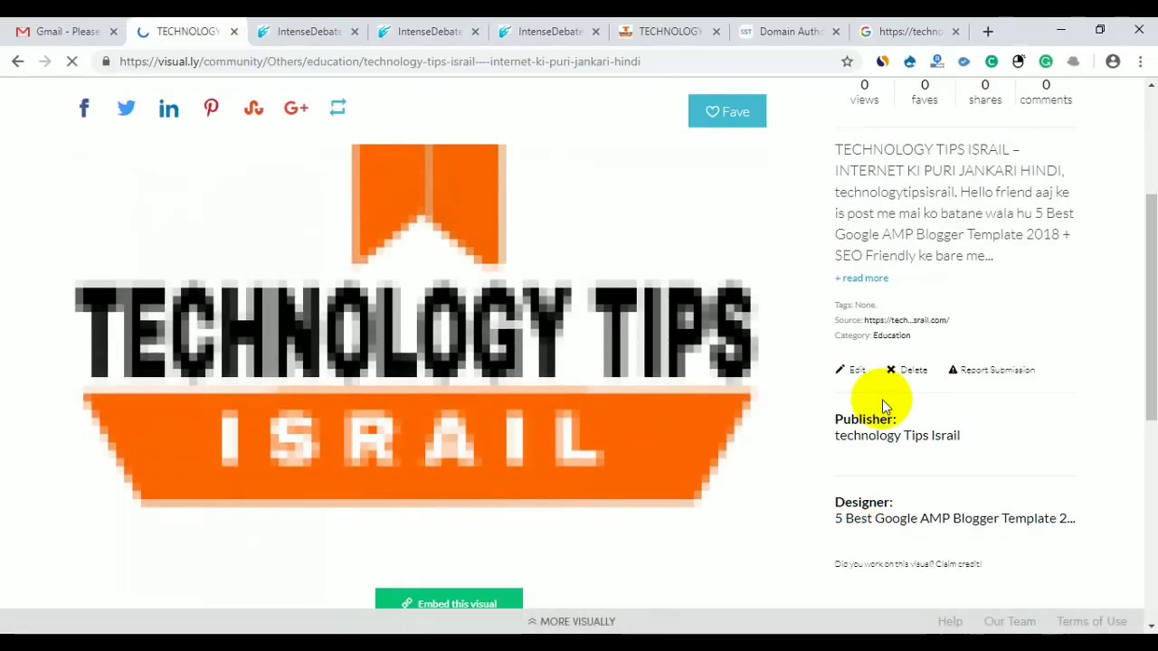
pyautogui.scroll(-3, 882, 399)
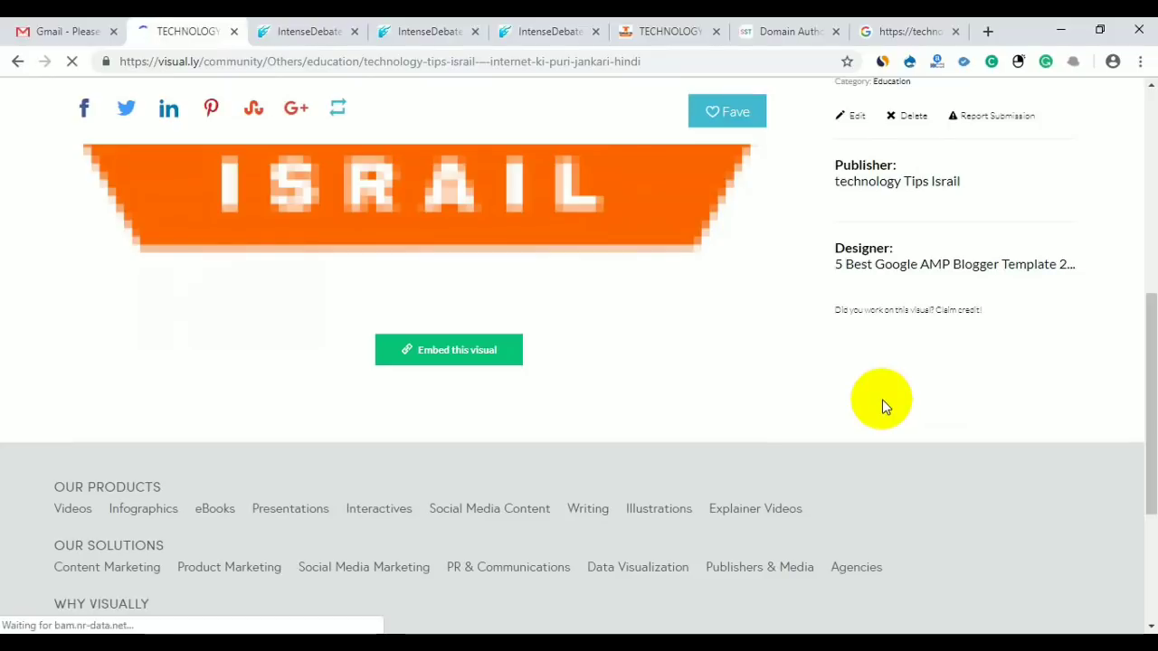
pyautogui.scroll(-3, 882, 399)
pyautogui.scroll(7, 882, 398)
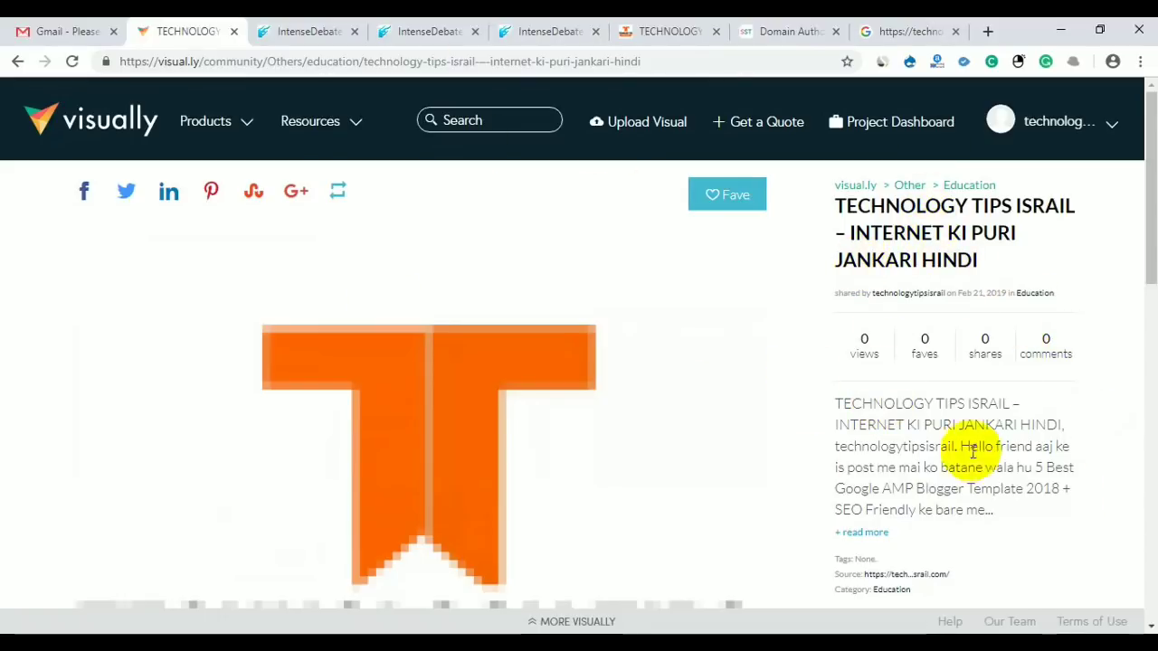
pyautogui.scroll(-3, 916, 450)
pyautogui.scroll(-1, 915, 450)
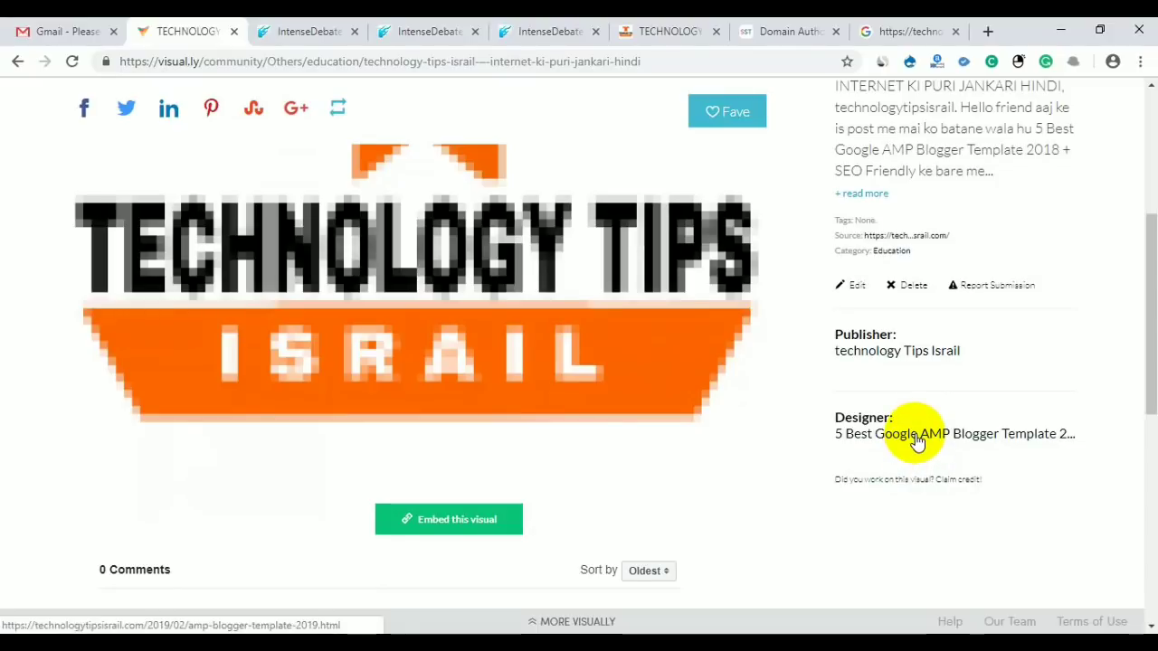
pyautogui.scroll(-1, 917, 441)
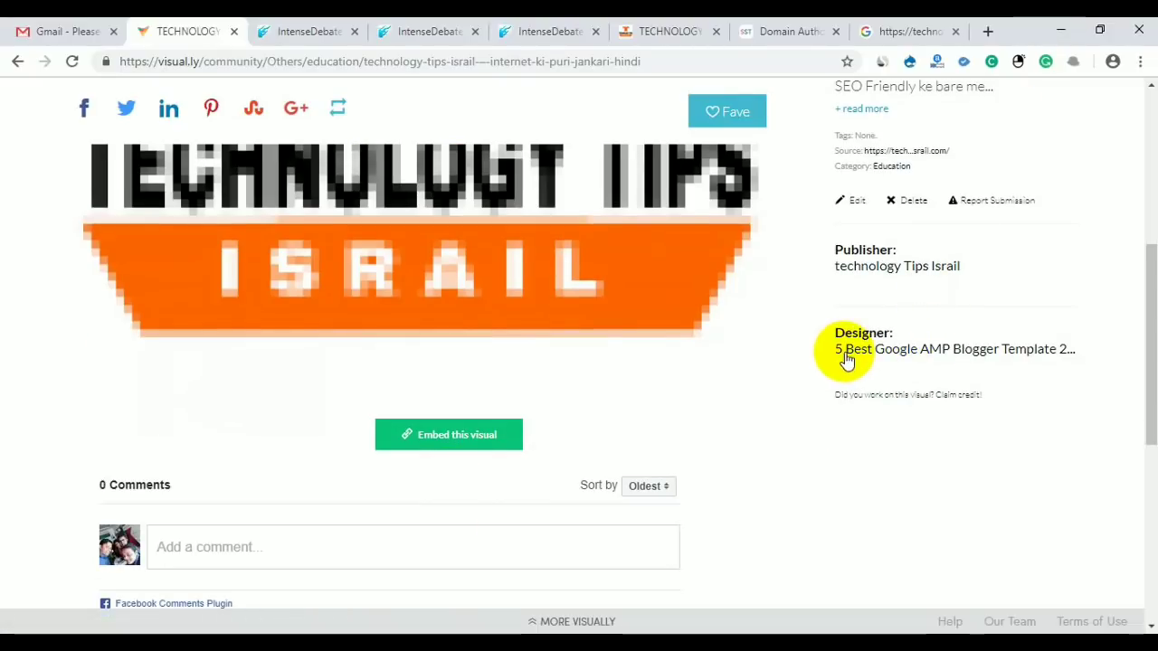
# Inspect the HTML of the designer link on the published page, including its href and publisher-name span, and close the inspector.
pyautogui.rightClick(974, 353)
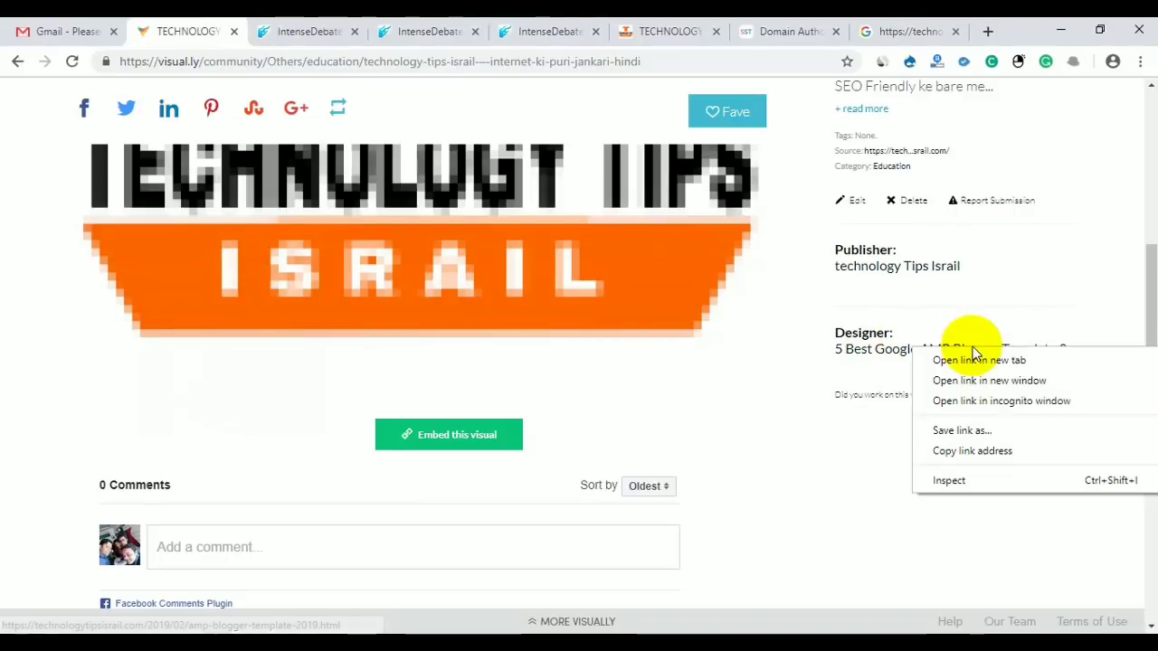
pyautogui.click(983, 486)
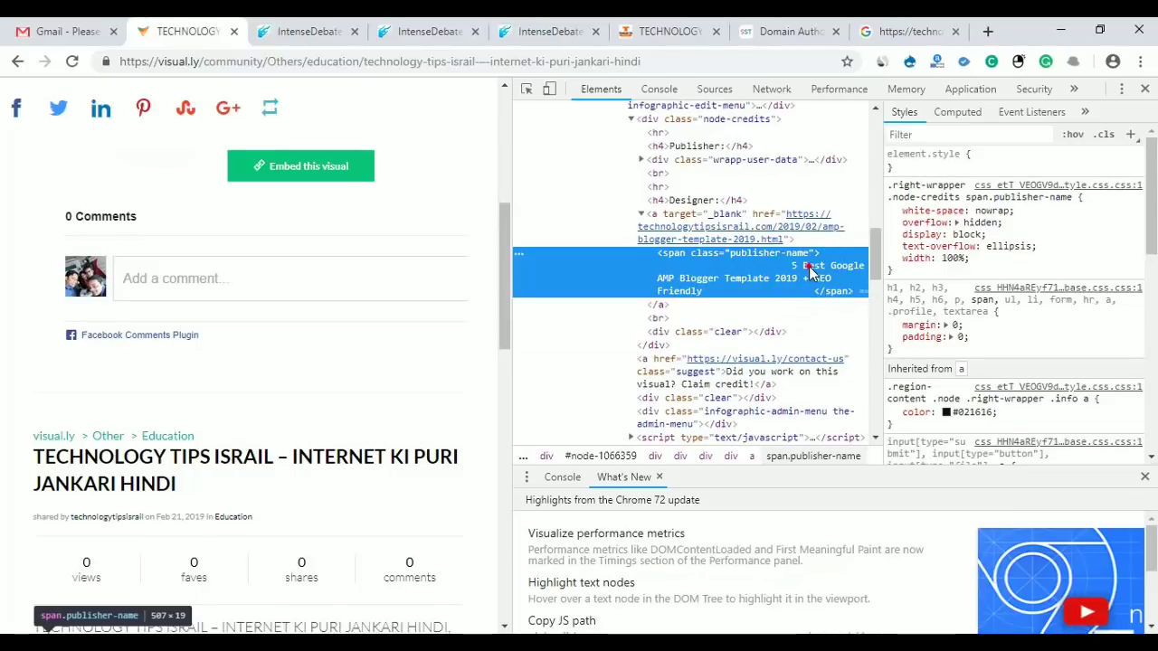
pyautogui.rightClick(737, 276)
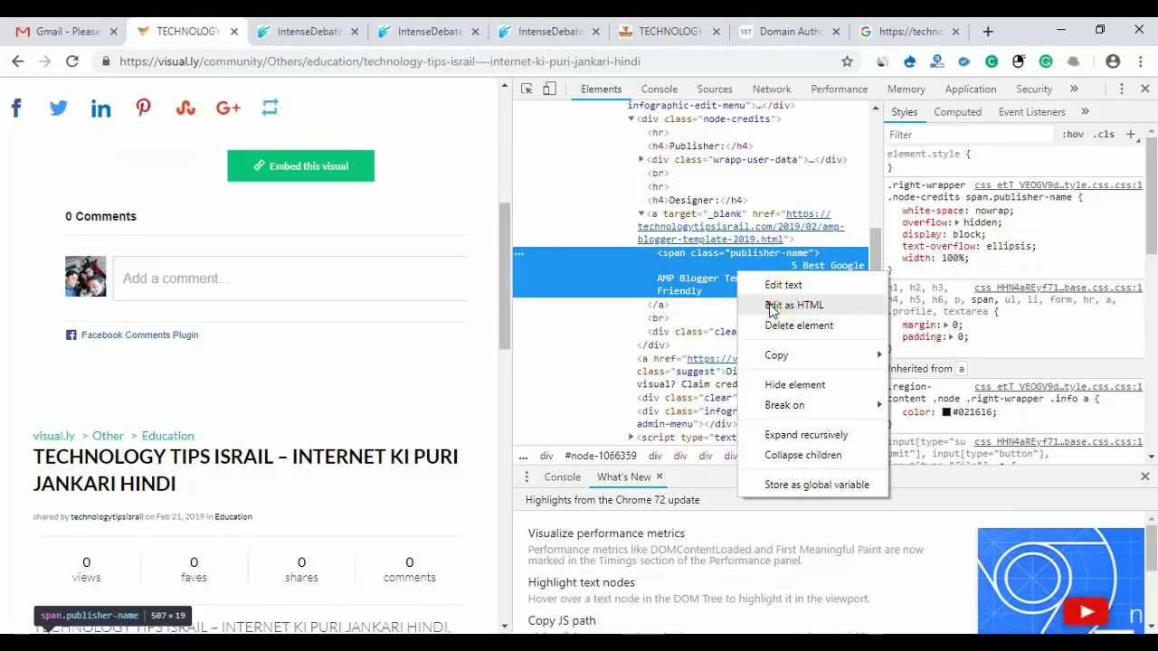
pyautogui.click(772, 307)
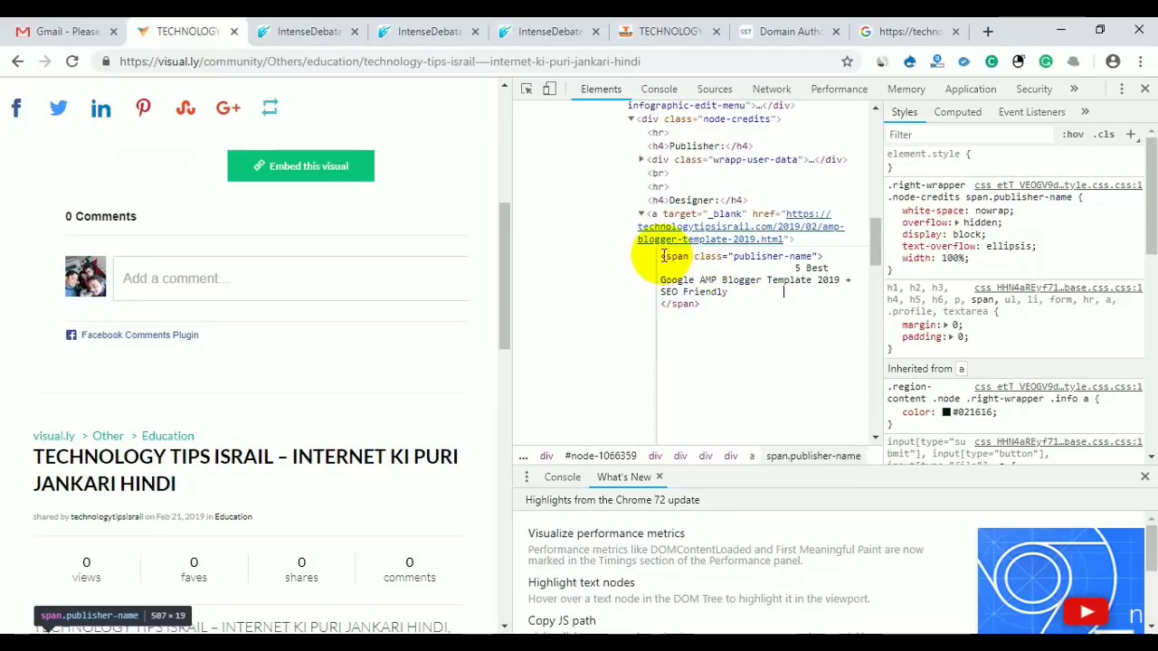
pyautogui.moveTo(662, 257); pyautogui.dragTo(690, 313)
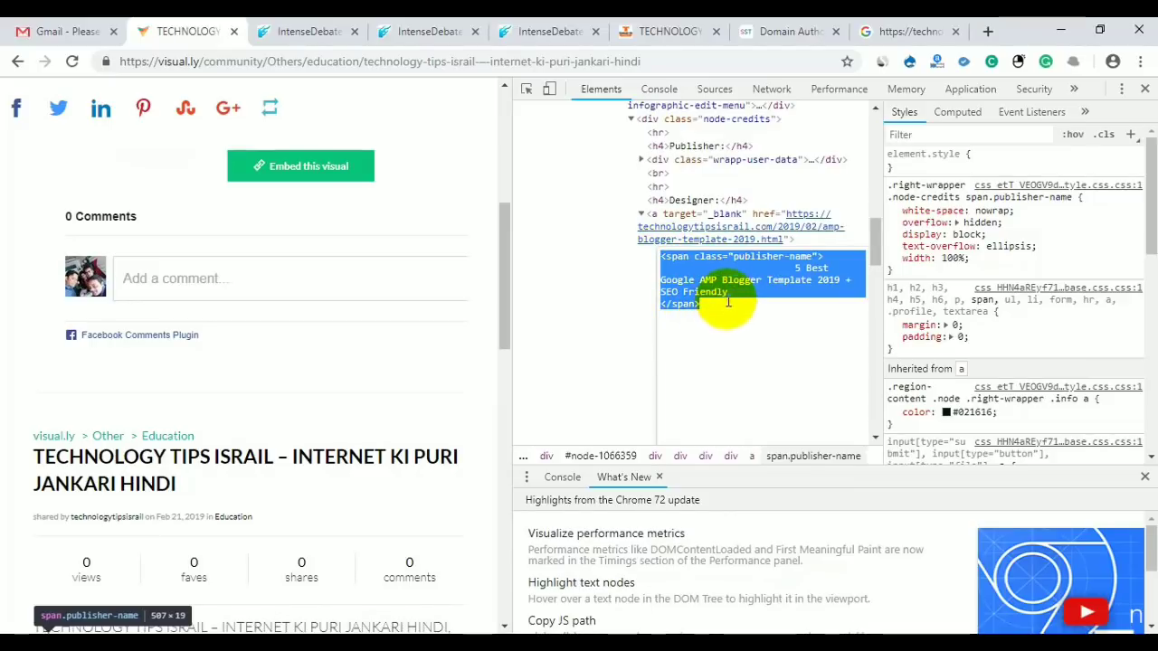
pyautogui.click(726, 282)
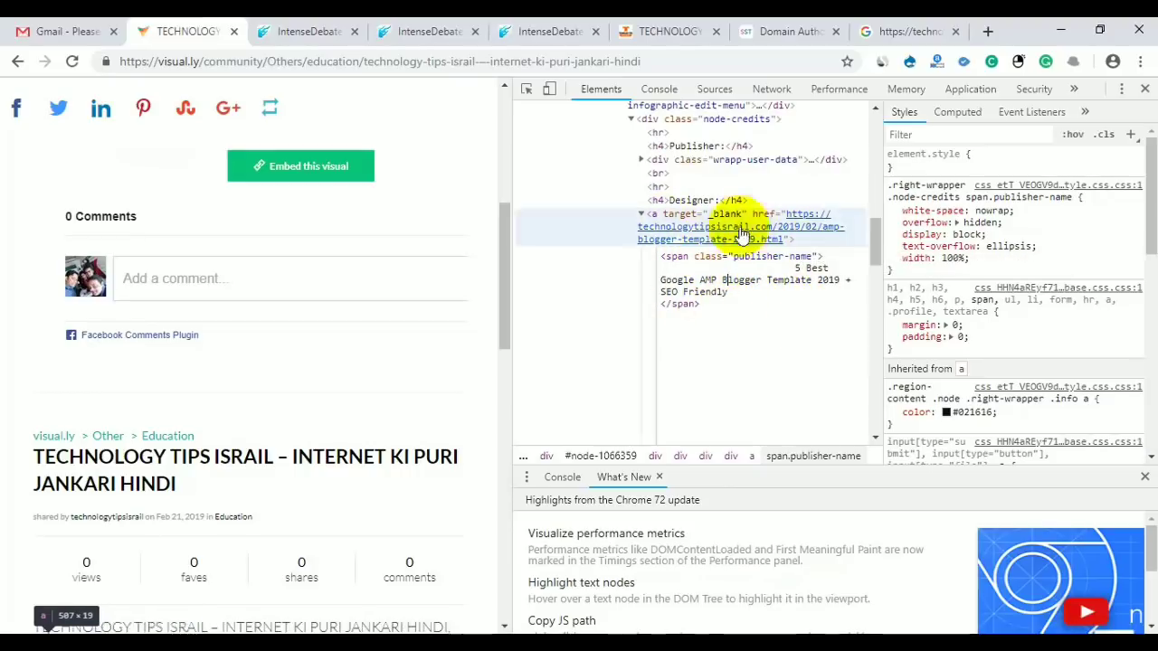
pyautogui.click(1146, 90)
pyautogui.scroll(3, 595, 425)
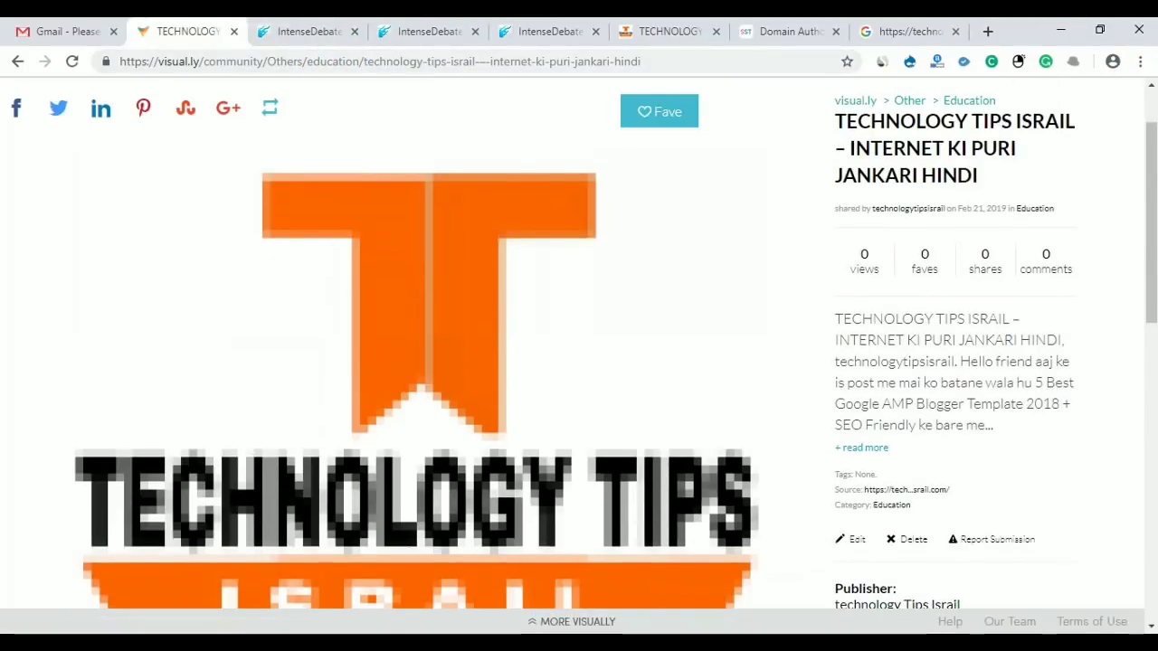
pyautogui.scroll(1, 11, 384)
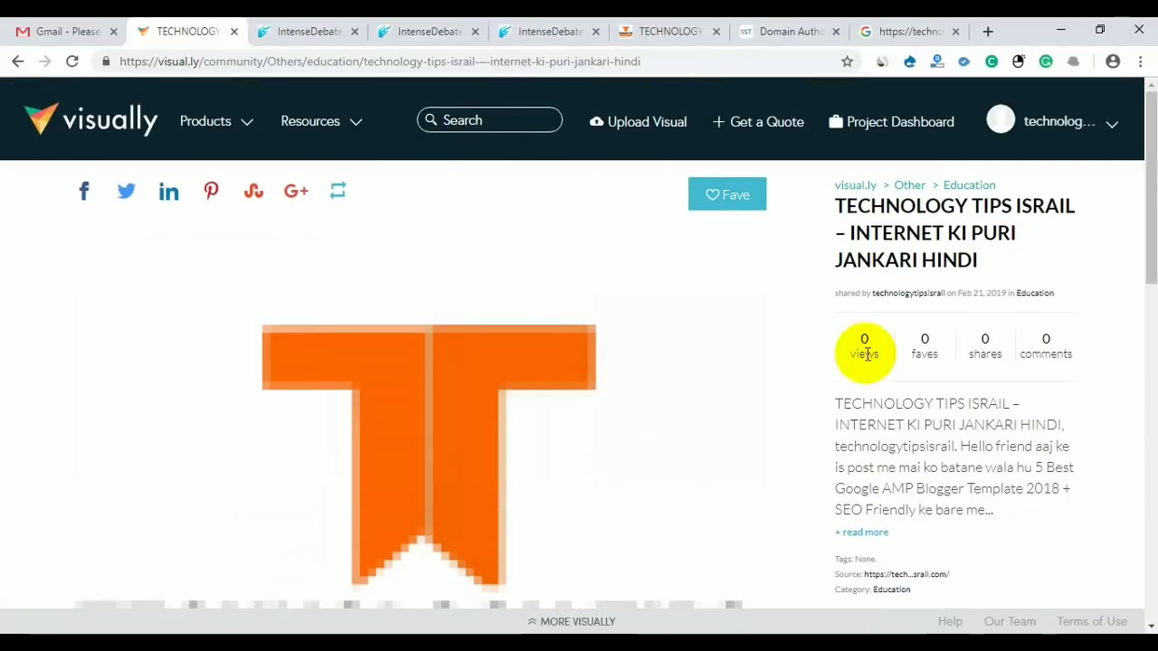
pyautogui.hotkey('alt', 'Tab')
pyautogui.click(340, 295)
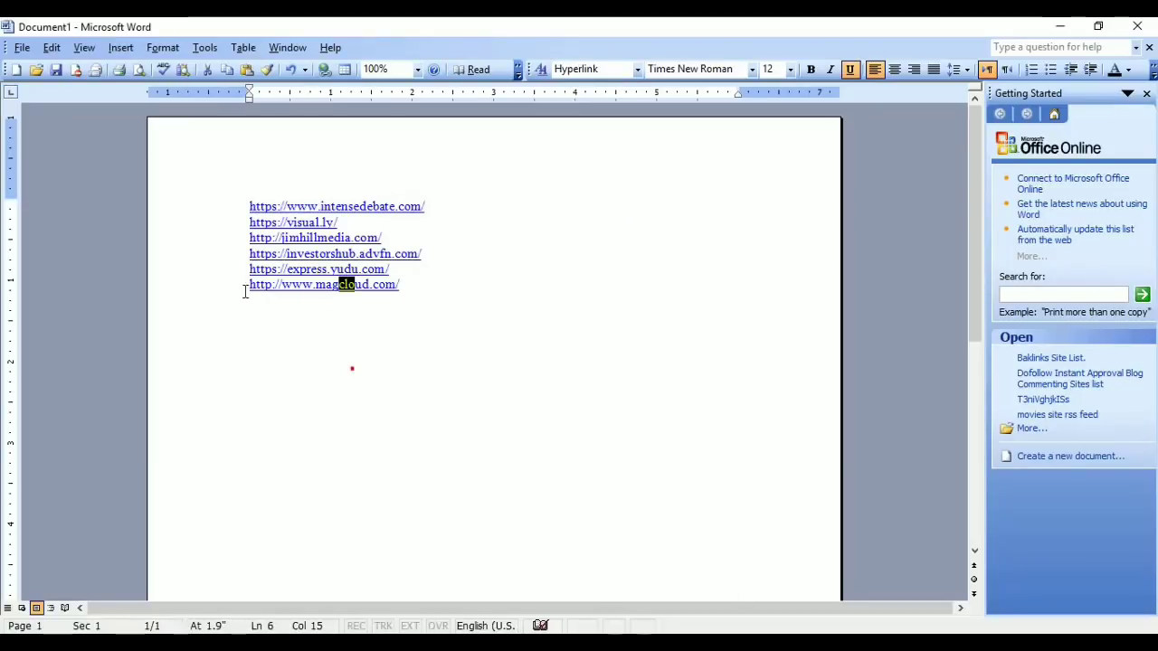
pyautogui.click(231, 237)
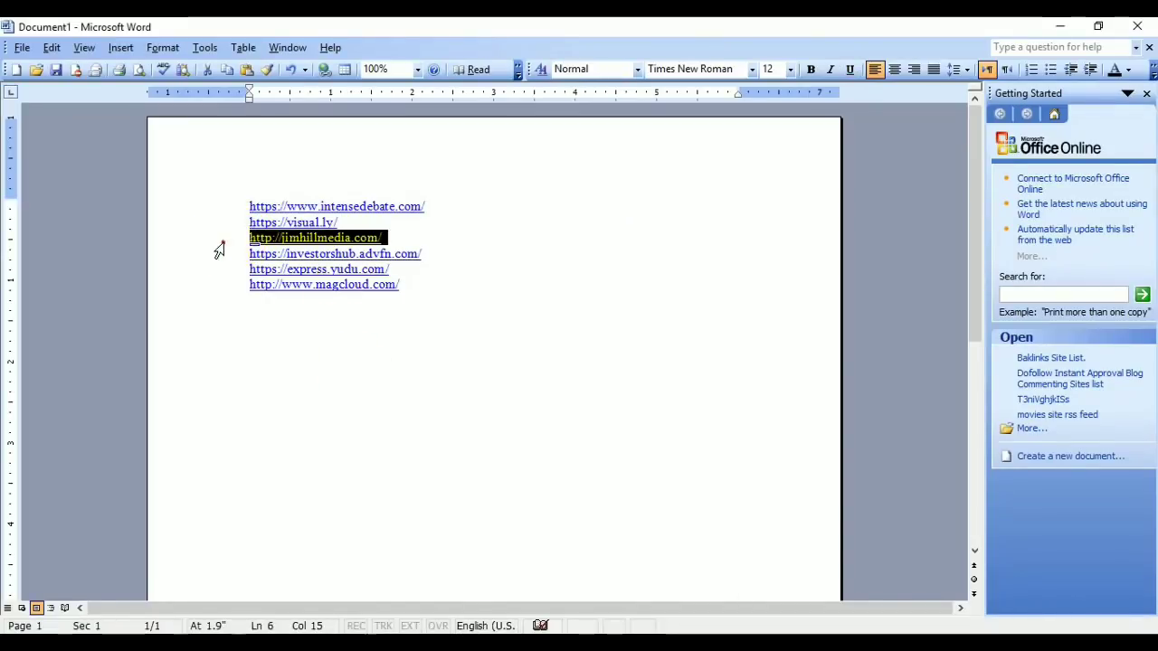
pyautogui.rightClick(307, 240)
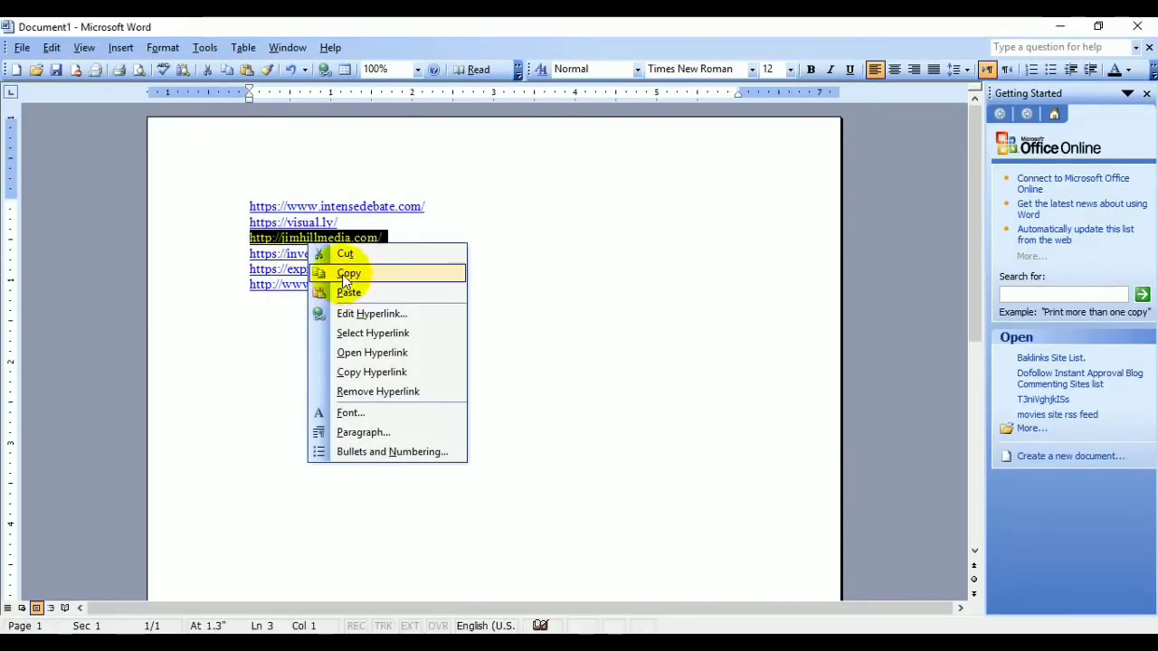
pyautogui.click(348, 274)
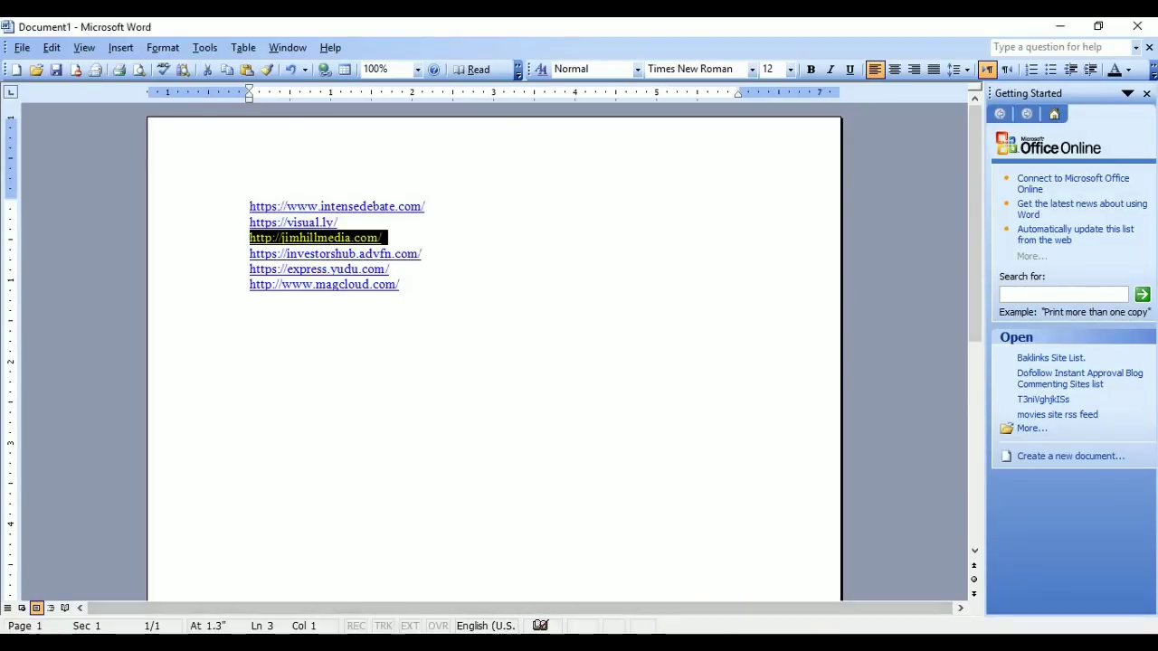
pyautogui.click(633, 577)
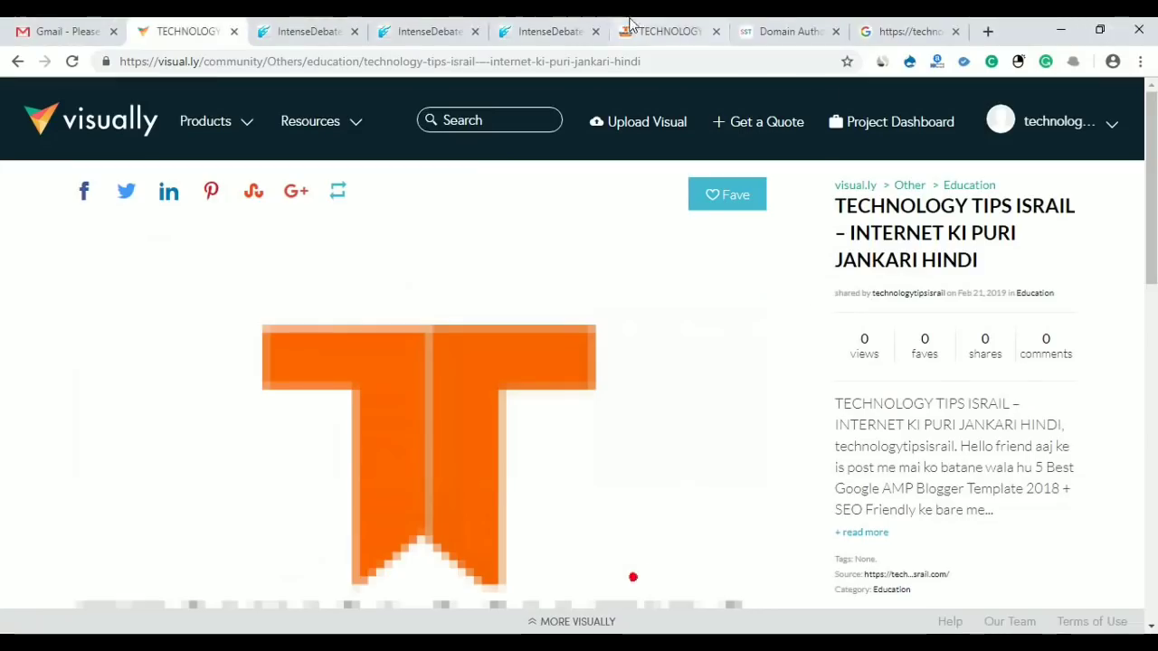
pyautogui.click(748, 27)
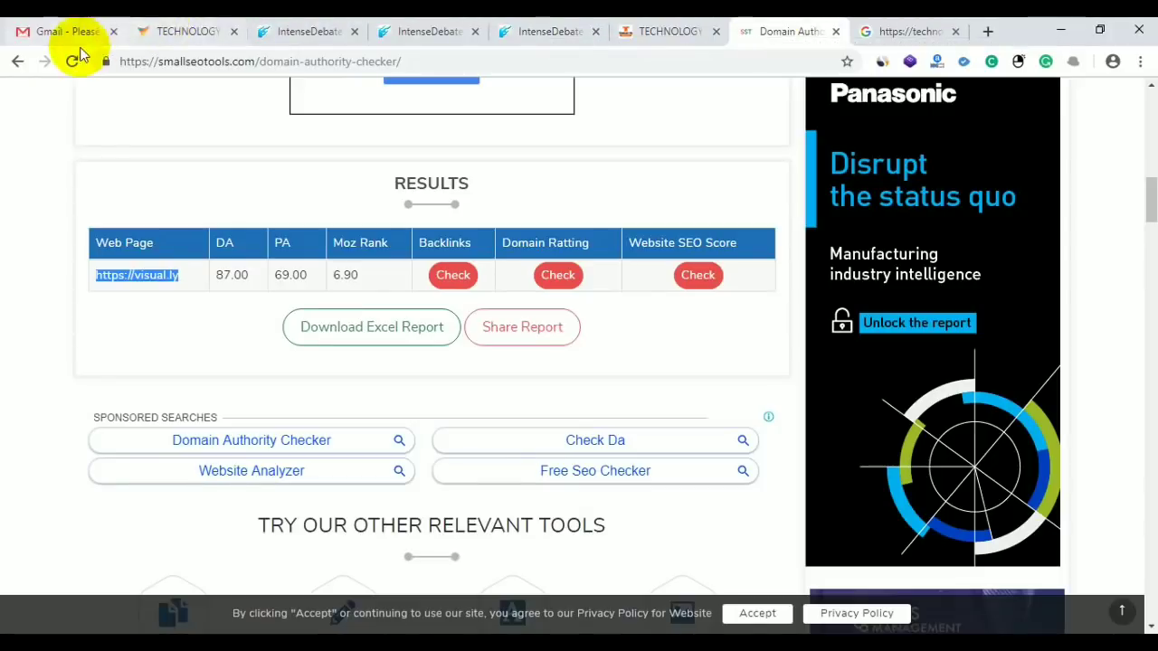
pyautogui.click(72, 61)
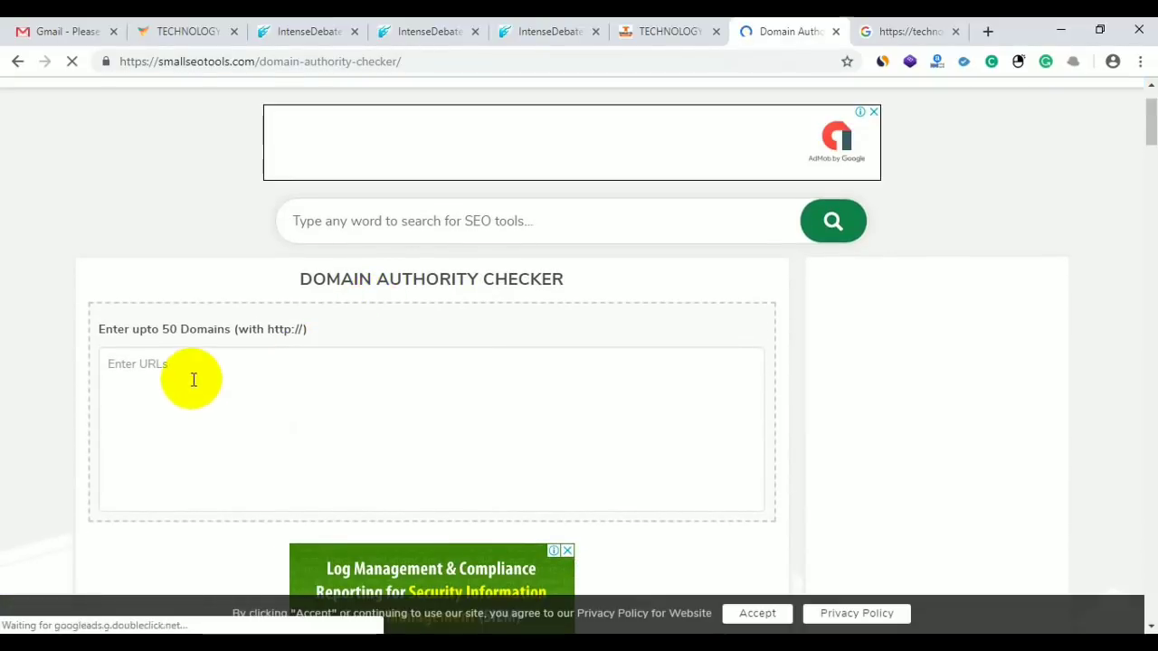
pyautogui.rightClick(181, 373)
pyautogui.click(208, 471)
pyautogui.scroll(-5, 209, 473)
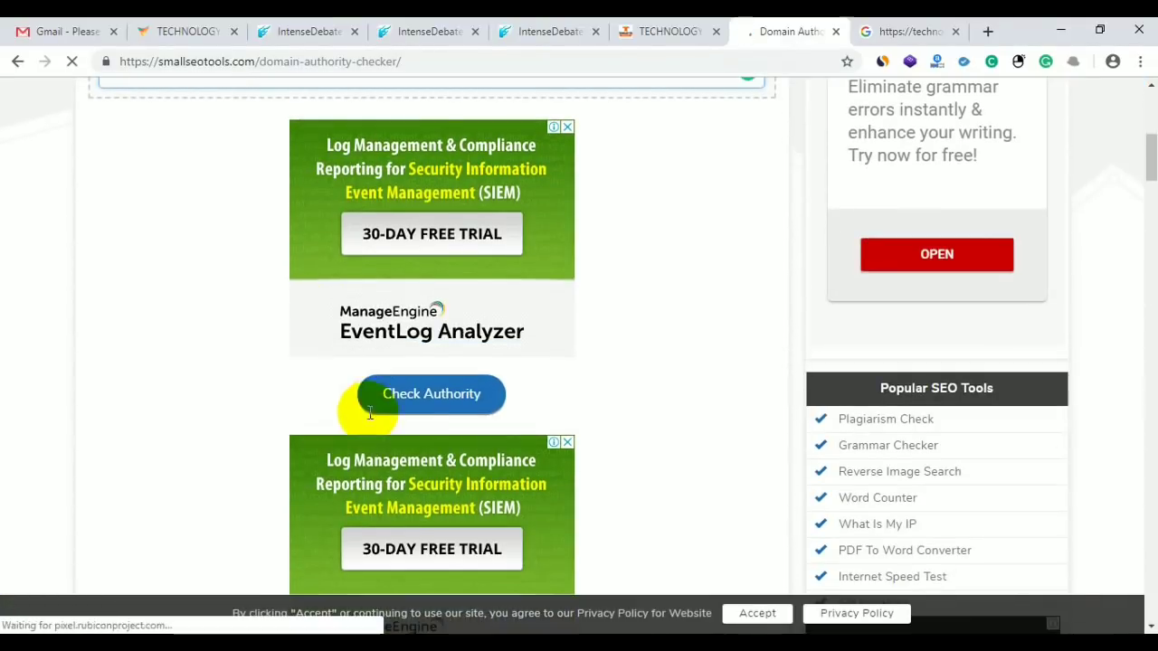
pyautogui.click(425, 404)
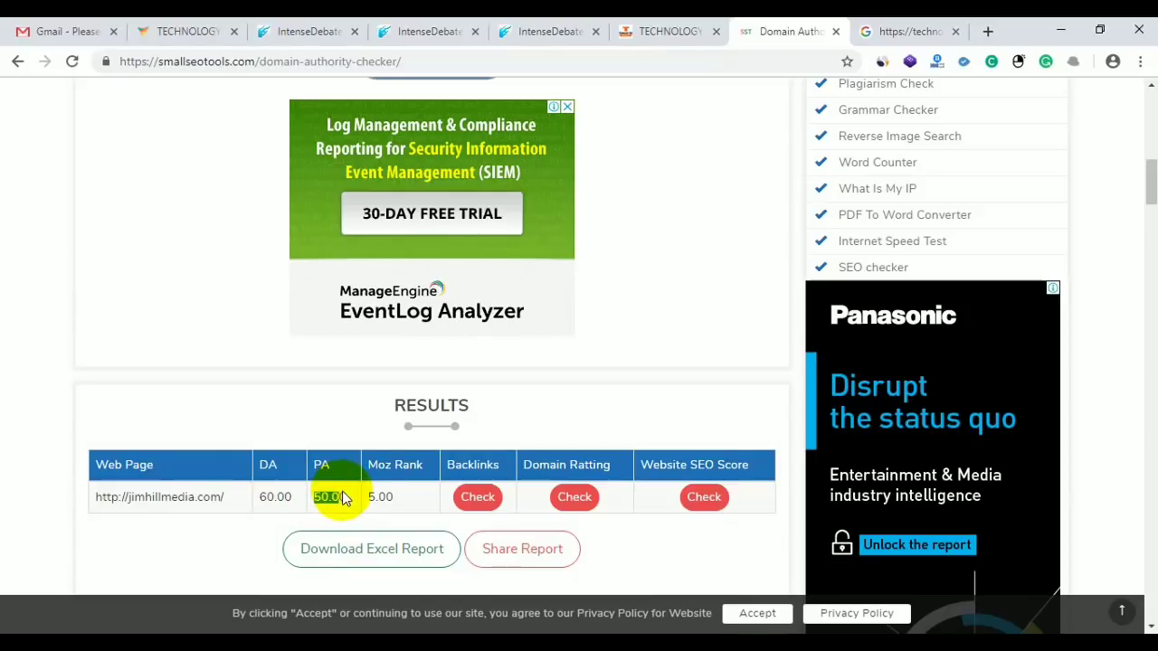
pyautogui.scroll(10, 336, 497)
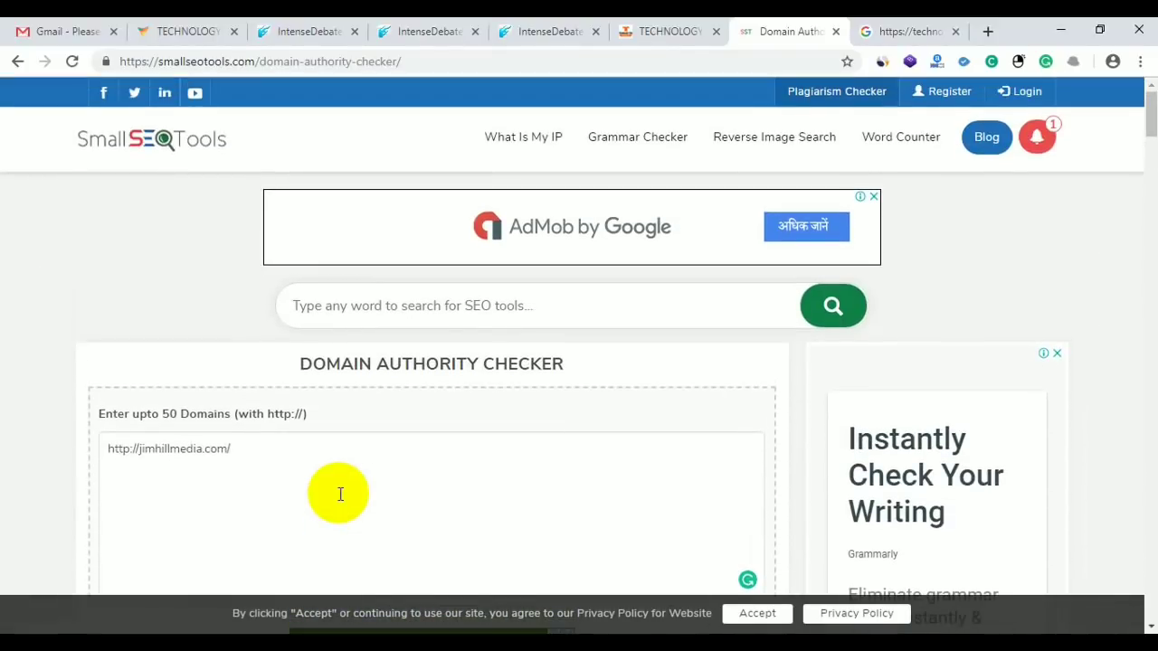
pyautogui.scroll(-6, 337, 493)
pyautogui.scroll(-5, 337, 493)
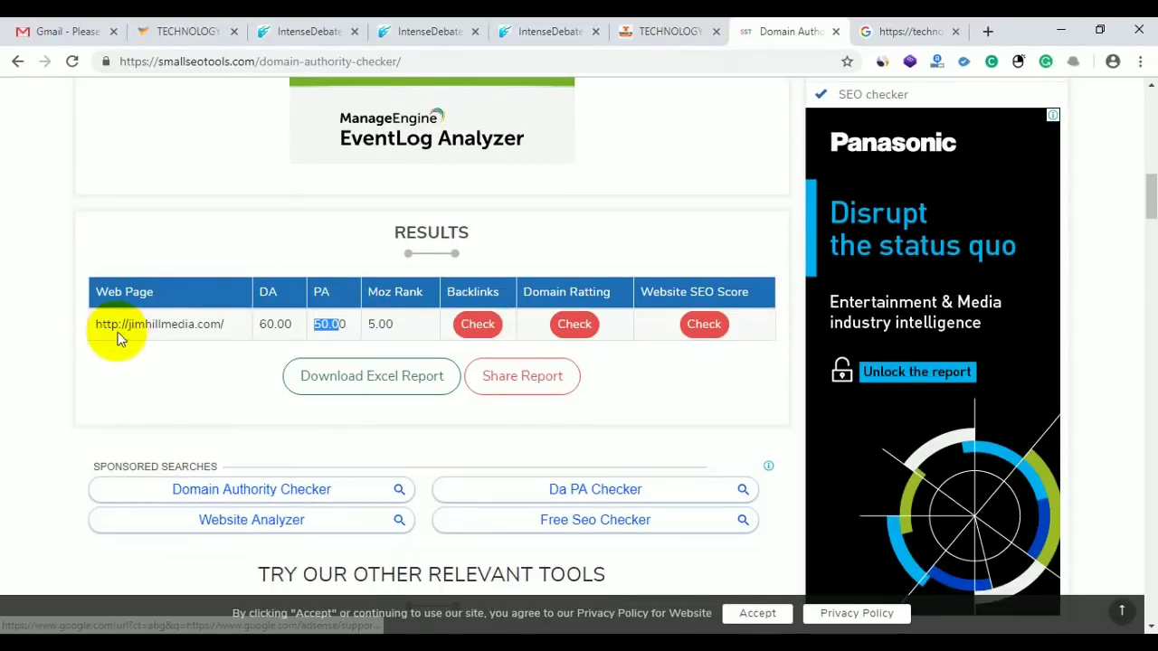
pyautogui.moveTo(96, 321); pyautogui.dragTo(218, 333)
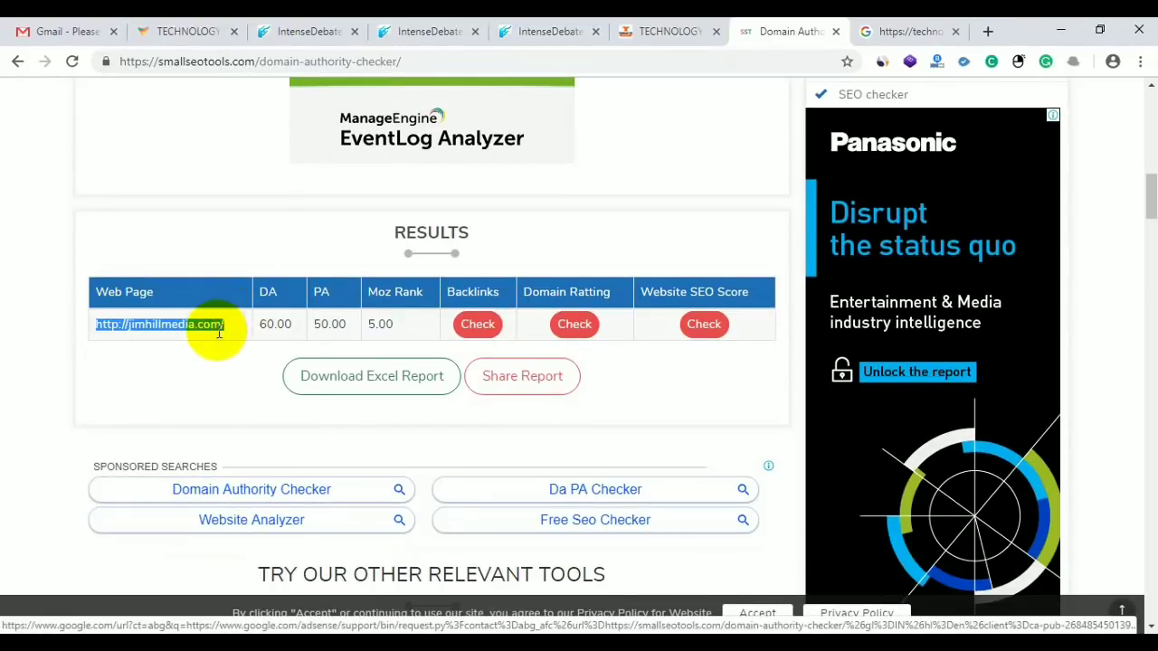
pyautogui.rightClick(203, 335)
pyautogui.click(227, 367)
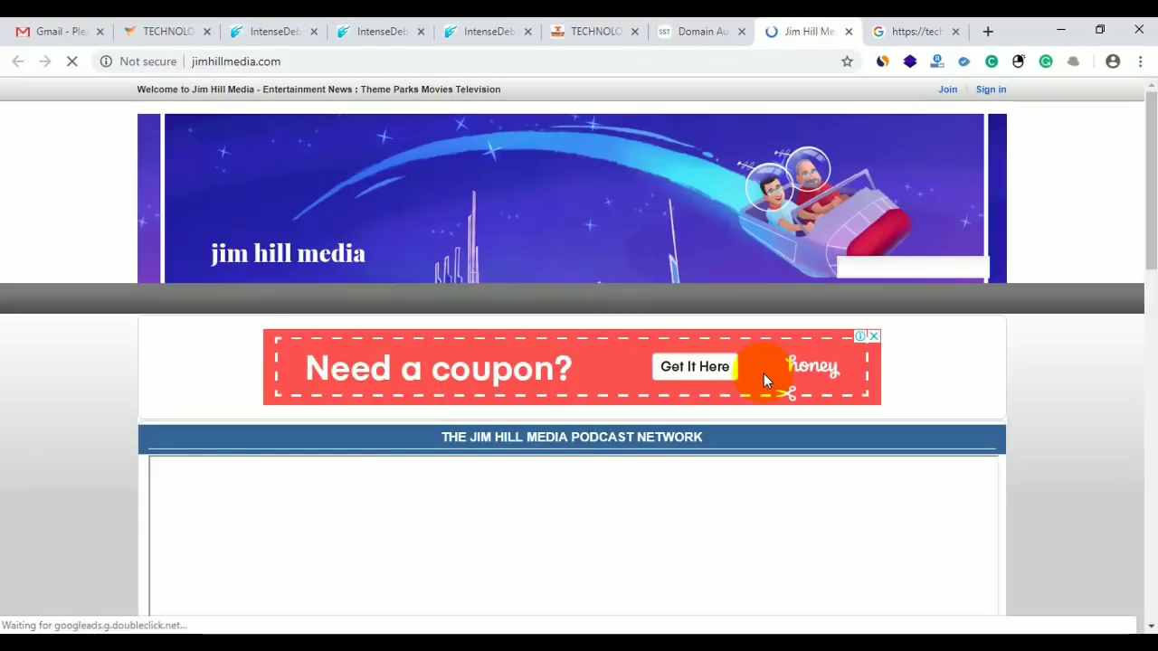
pyautogui.scroll(-15, 921, 284)
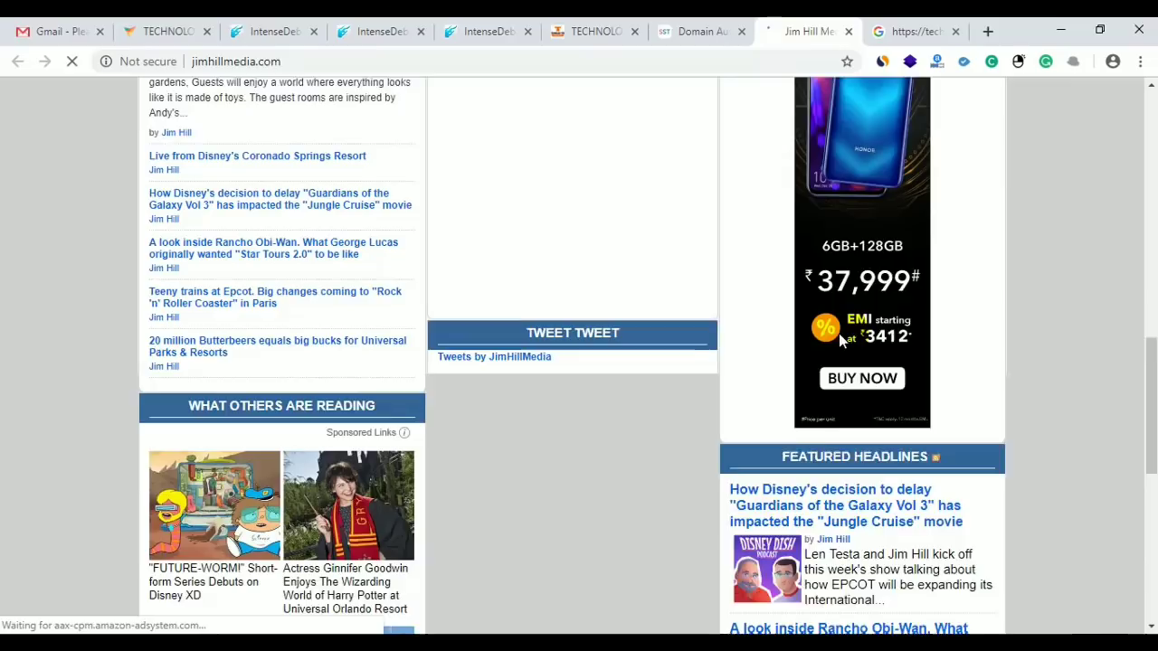
pyautogui.scroll(12, 606, 430)
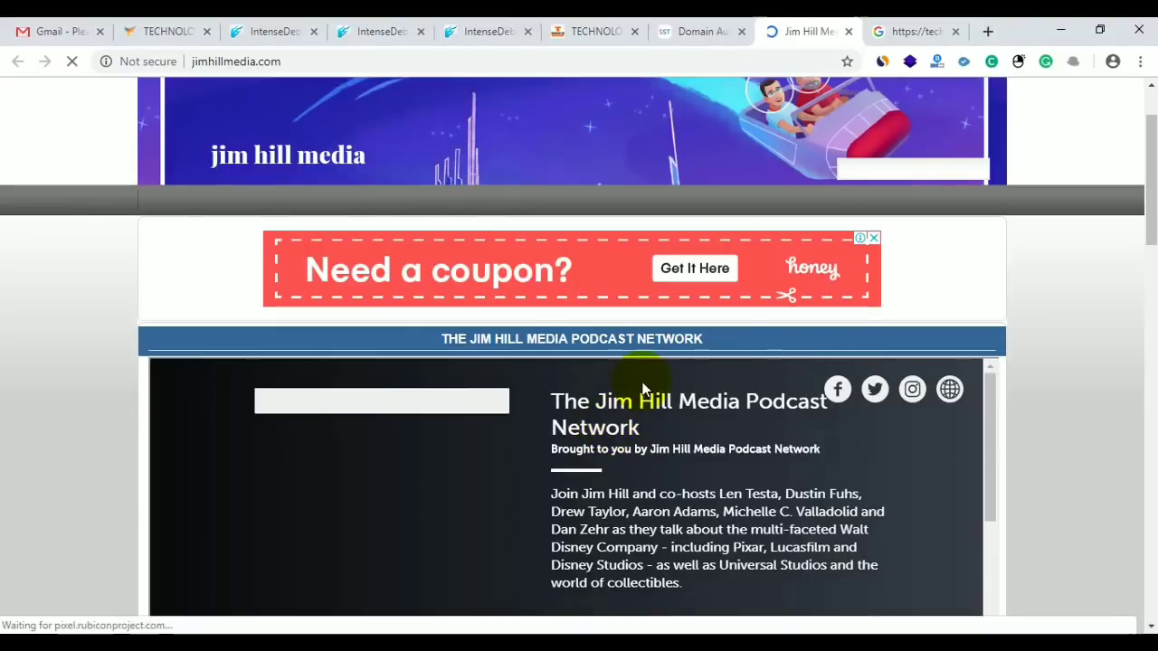
pyautogui.scroll(1, 921, 198)
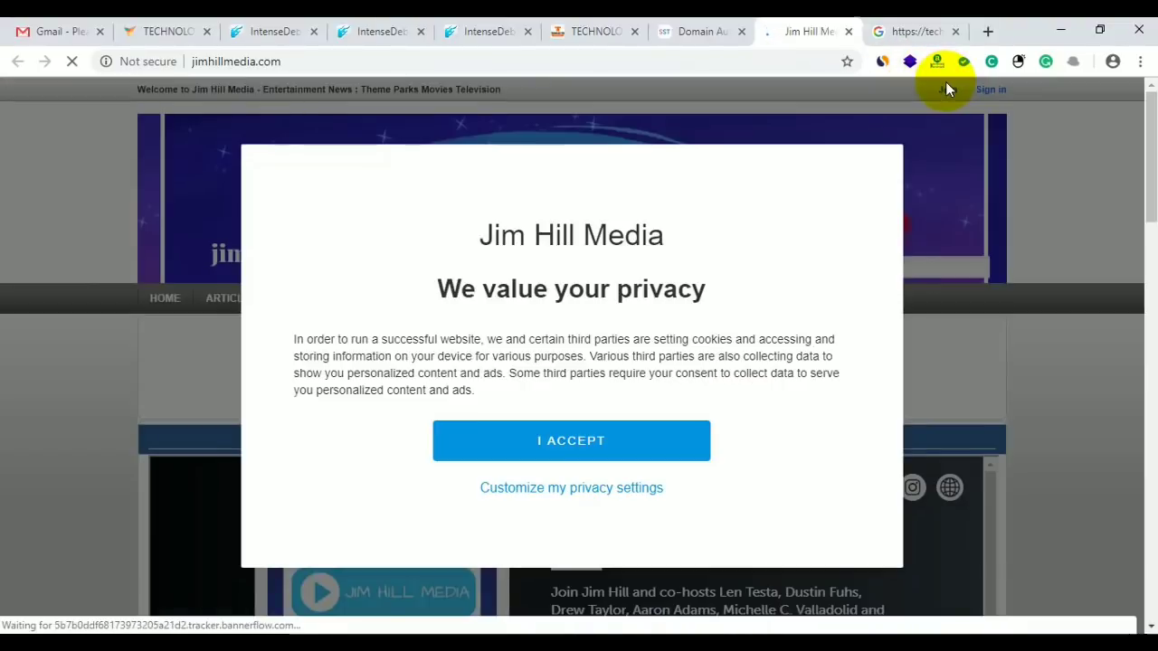
pyautogui.click(1062, 369)
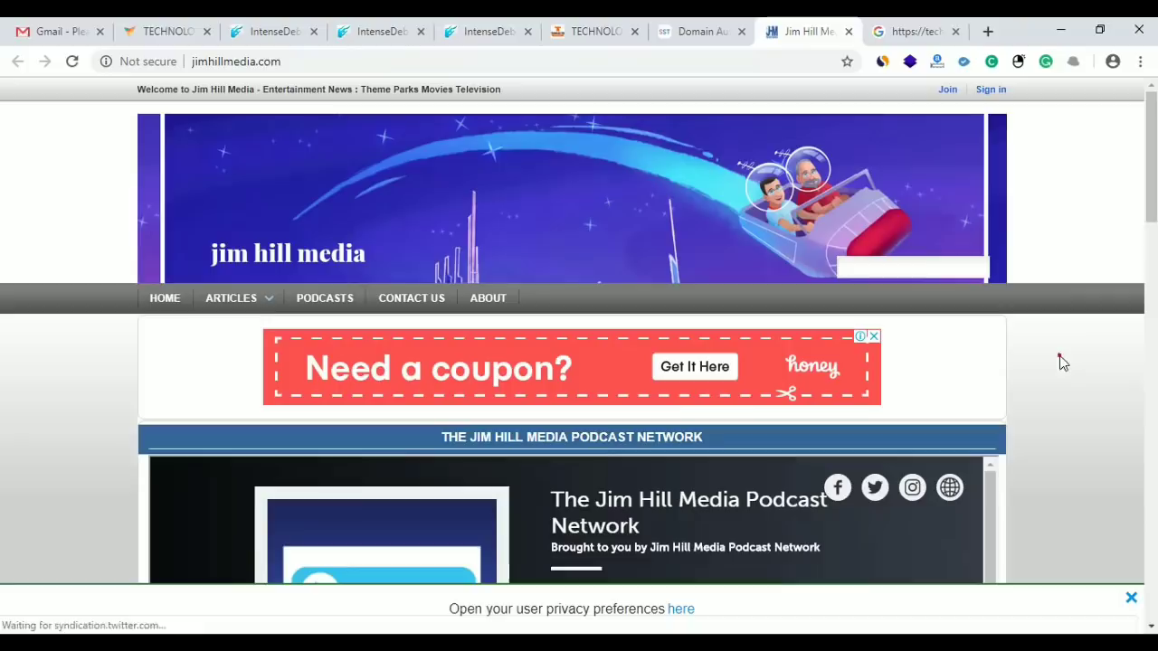
# Open Jim Hill Media's new account registration form and dismiss the privacy notice covering it.
pyautogui.click(947, 90)
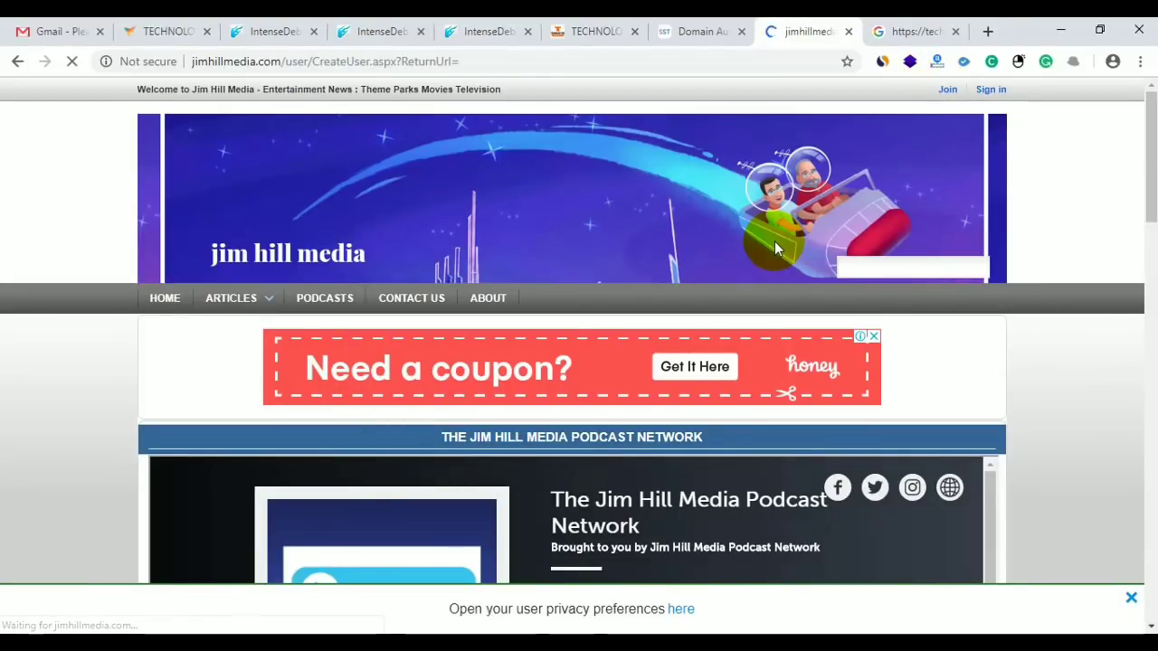
pyautogui.scroll(-3, 861, 367)
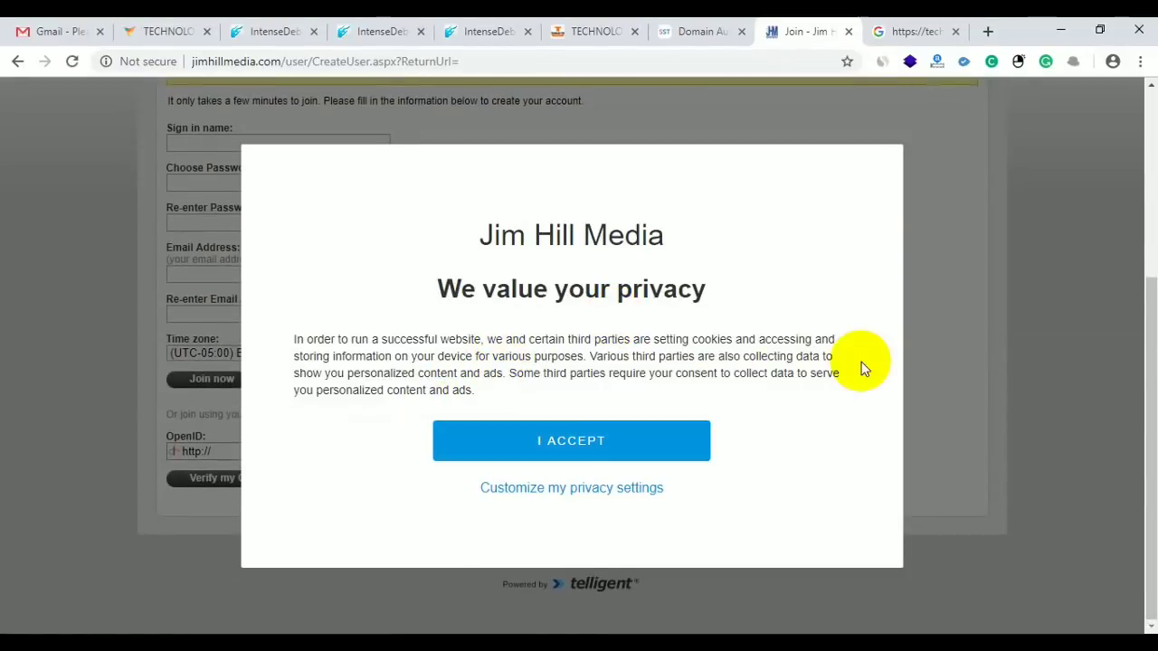
pyautogui.click(989, 343)
pyautogui.scroll(2, 257, 389)
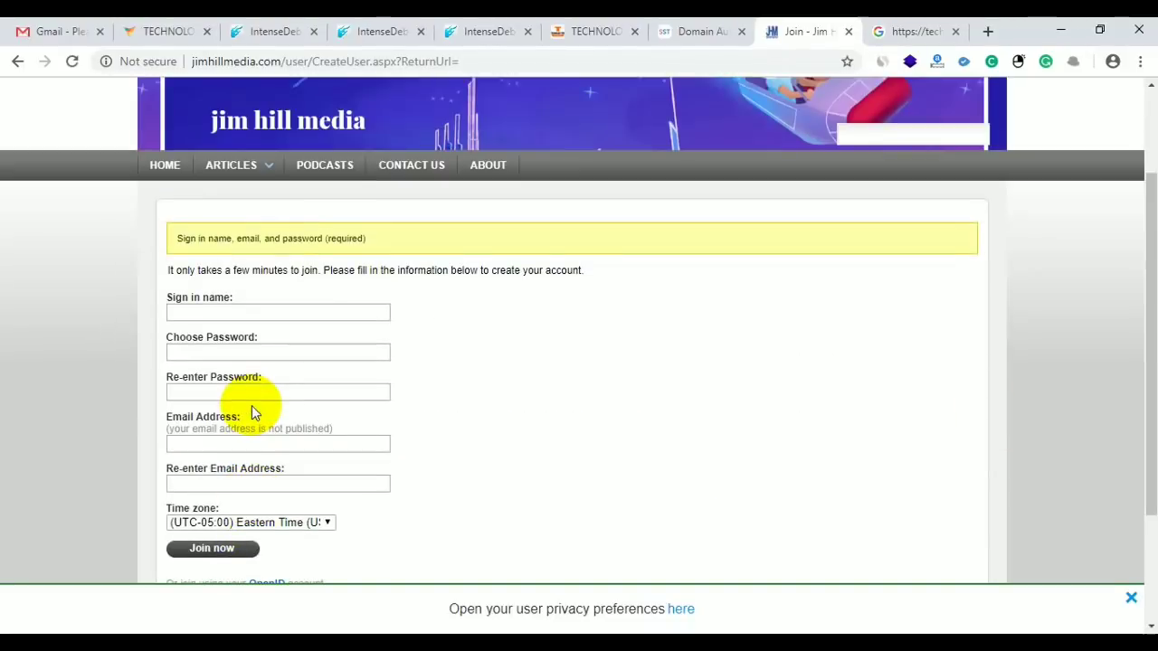
# Fill in Jim Hill Media's registration form with the sign-in name, account password and e-mail address, each confirmed, and submit it.
pyautogui.click(217, 312)
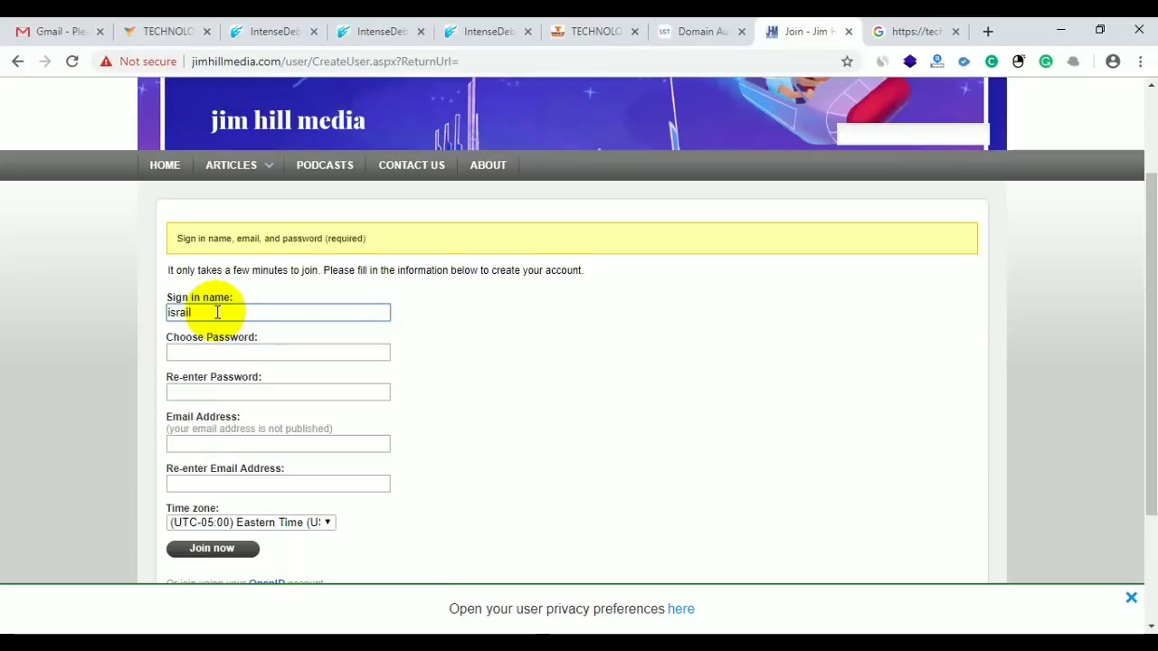
pyautogui.click(212, 352)
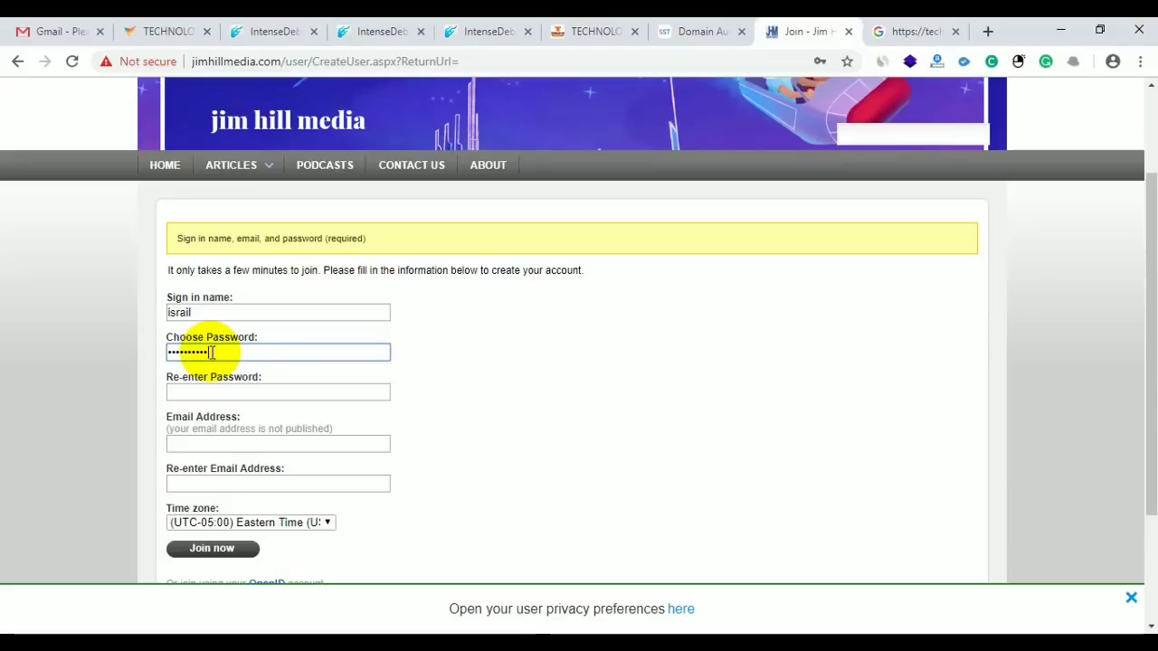
pyautogui.click(215, 386)
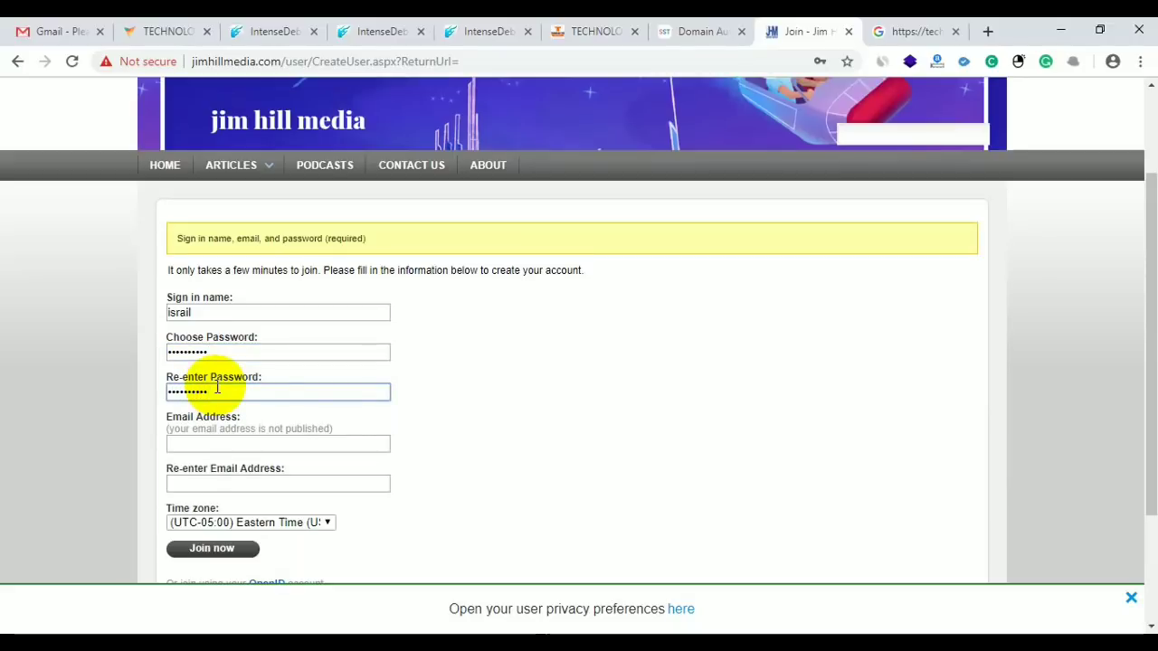
pyautogui.click(217, 443)
pyautogui.click(217, 474)
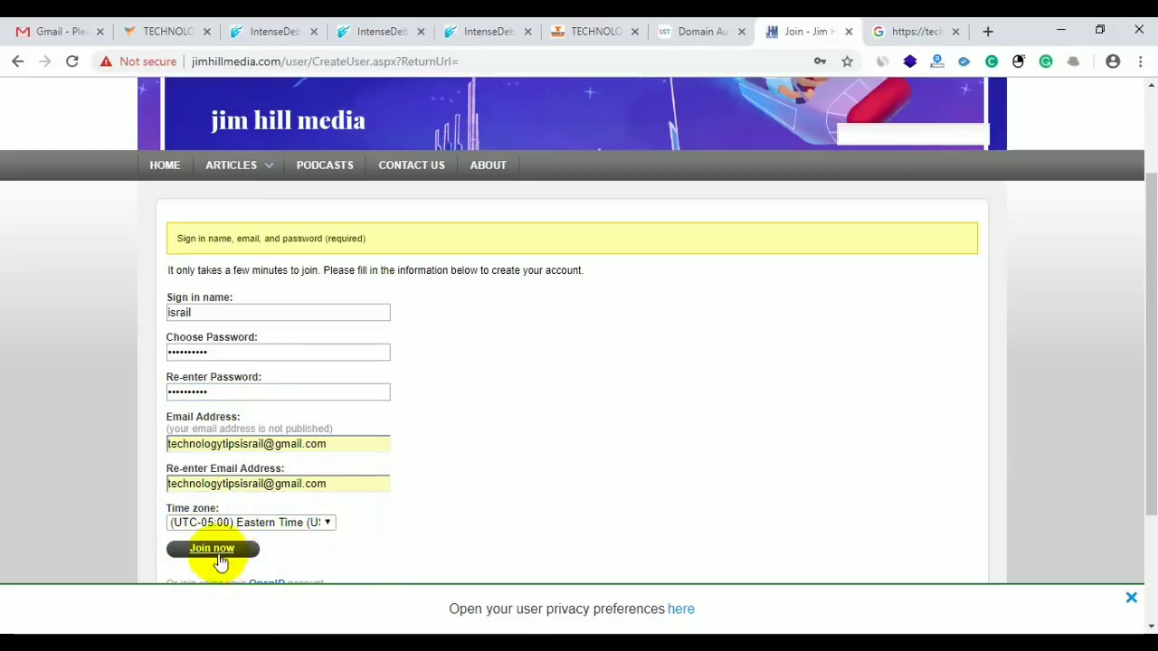
pyautogui.click(216, 553)
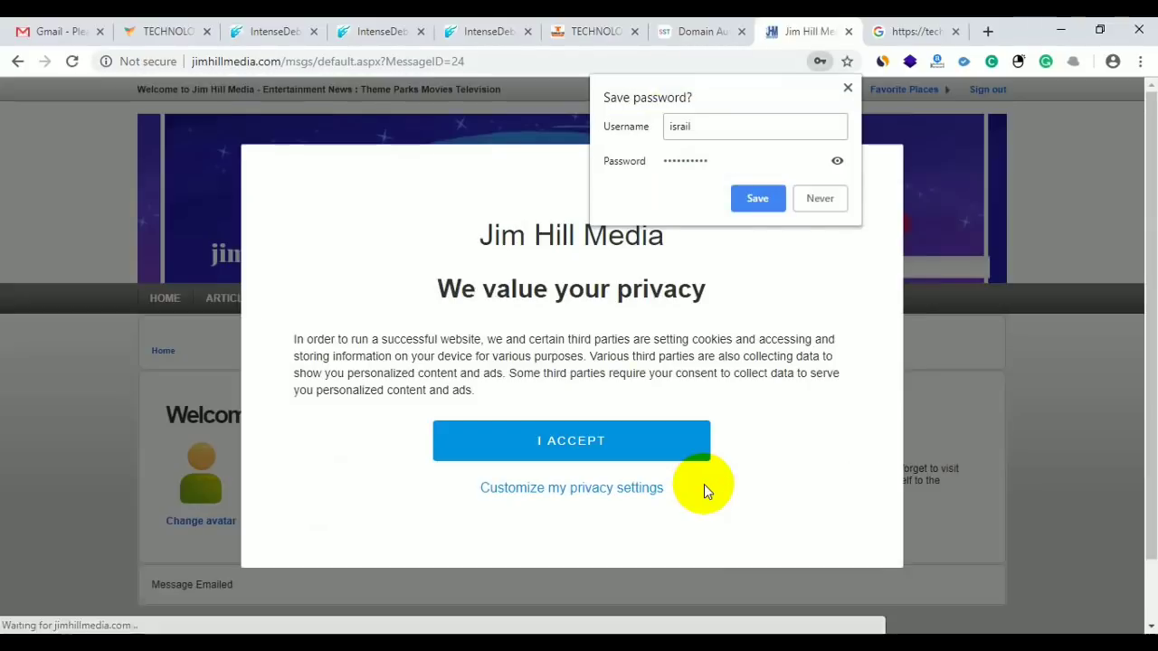
# Save the new Jim Hill Media login in the browser and dismiss the privacy notice covering the welcome page.
pyautogui.click(760, 199)
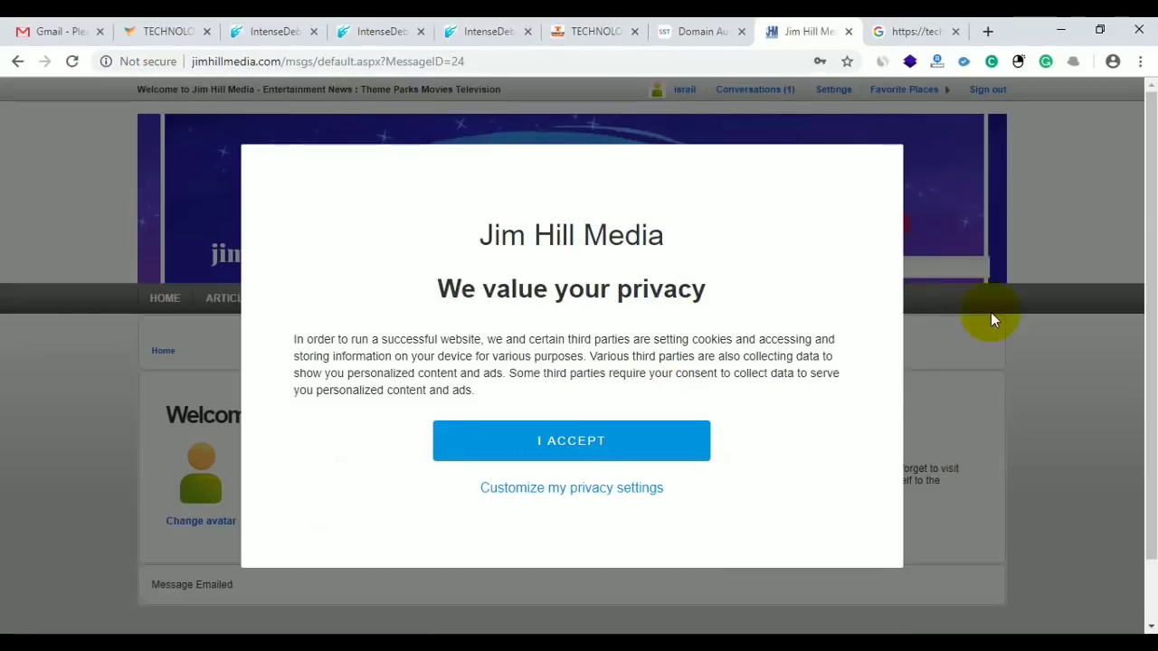
pyautogui.click(1050, 387)
pyautogui.scroll(-1, 389, 488)
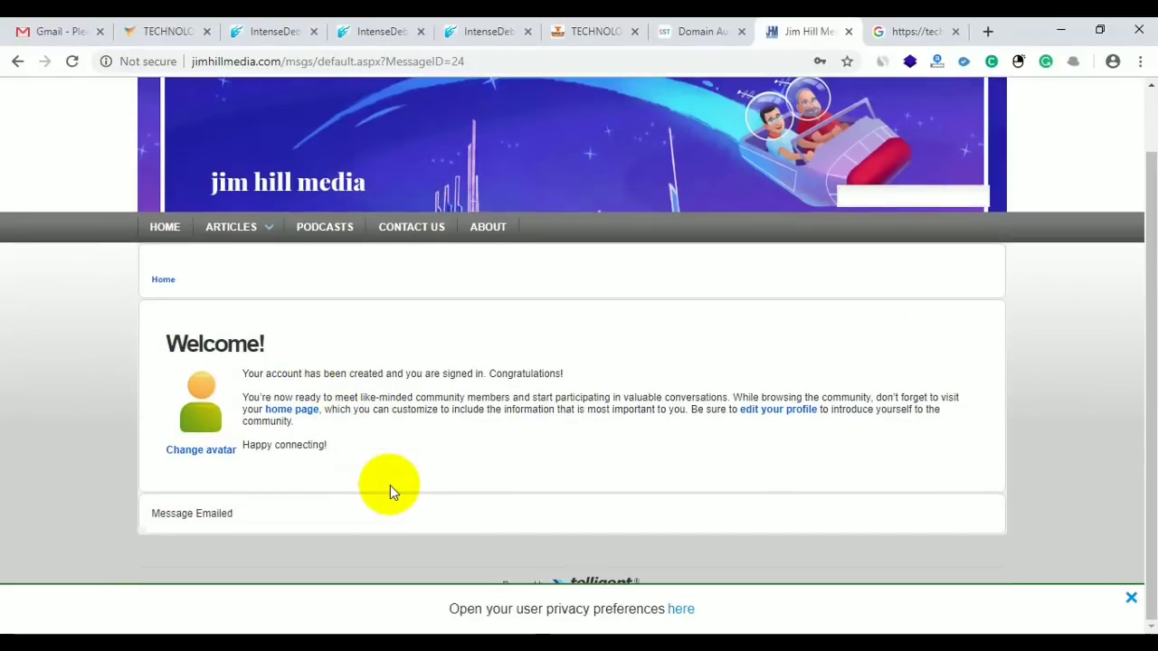
pyautogui.scroll(1, 391, 487)
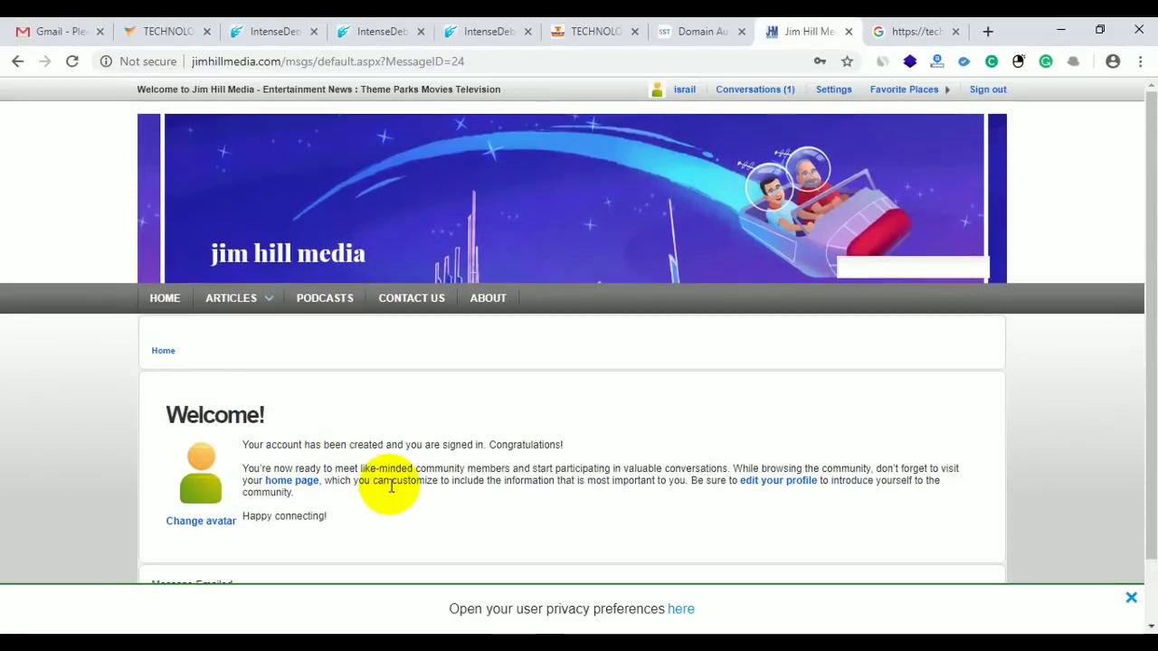
# Check the Gmail inbox for a message from Jim Hill Media and return to the welcome page.
pyautogui.click(56, 24)
pyautogui.scroll(3, 70, 303)
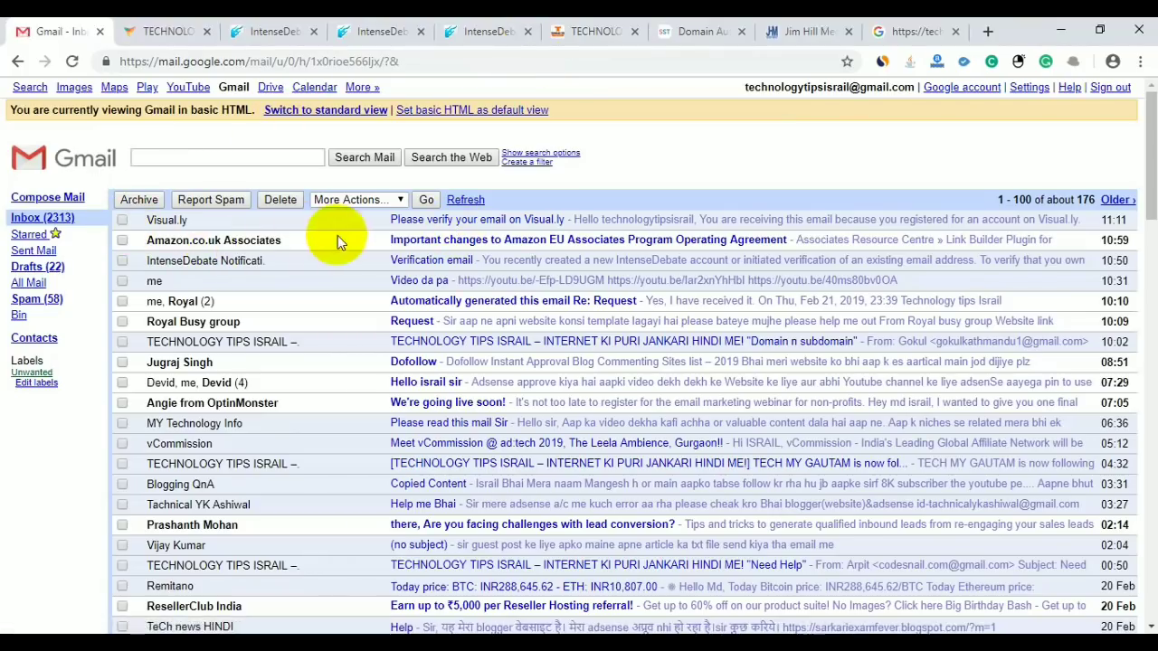
pyautogui.click(462, 244)
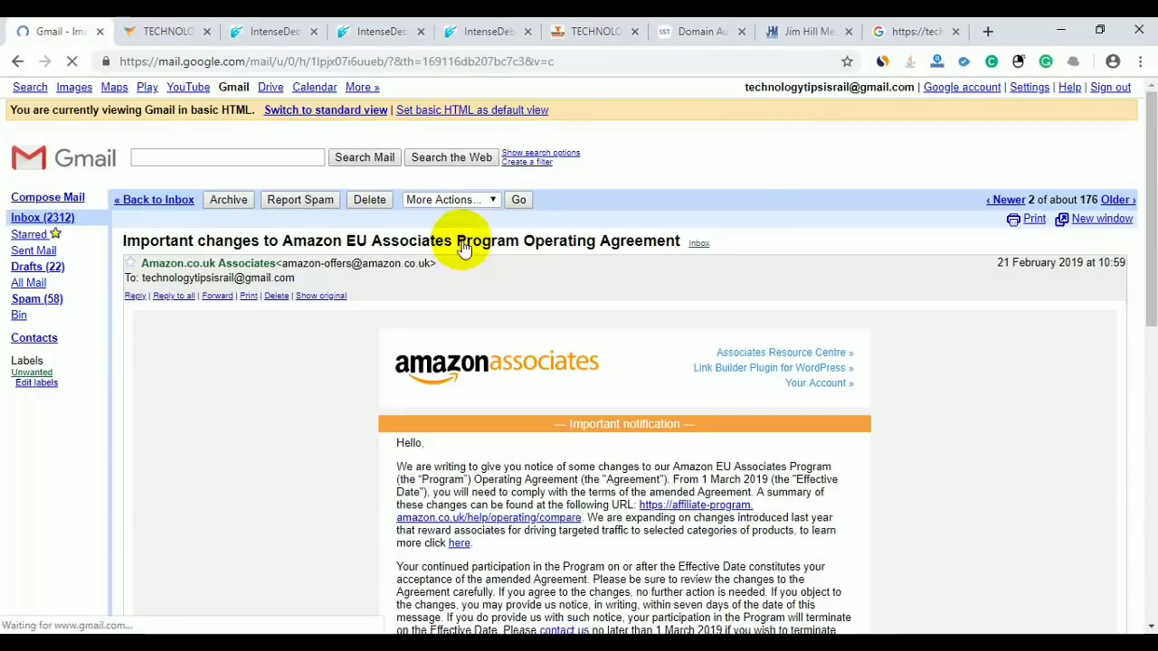
pyautogui.click(42, 220)
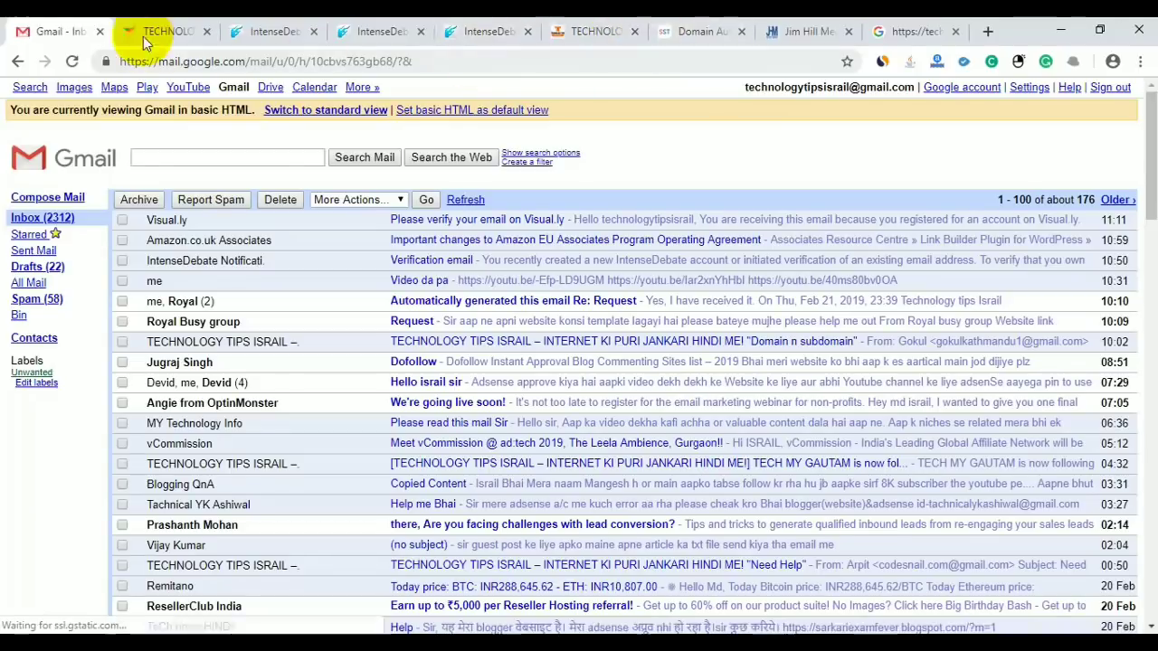
pyautogui.click(817, 33)
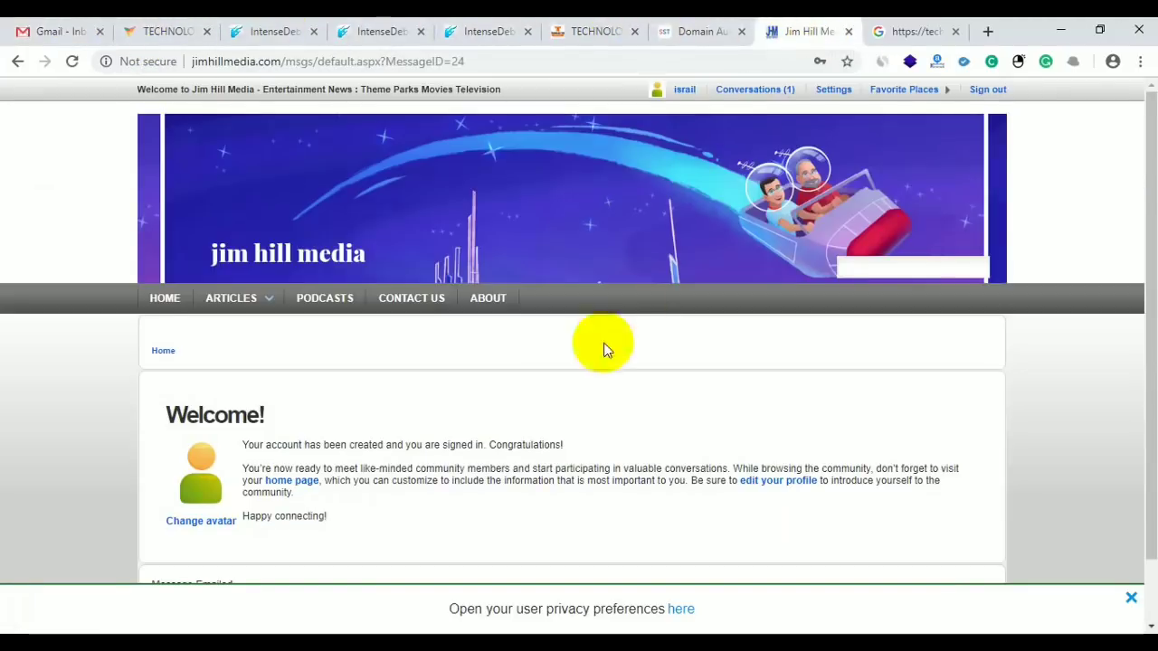
# Open the profile editing form from the welcome page in a new tab and dismiss the privacy notice covering it.
pyautogui.scroll(-1, 473, 443)
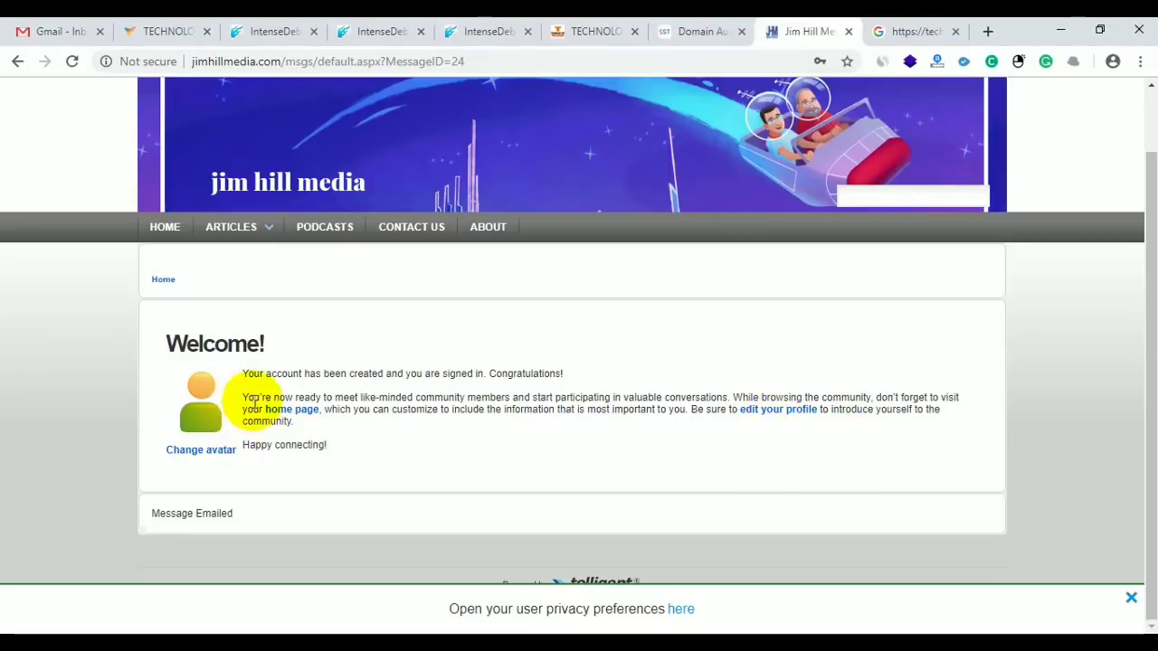
pyautogui.scroll(1, 819, 473)
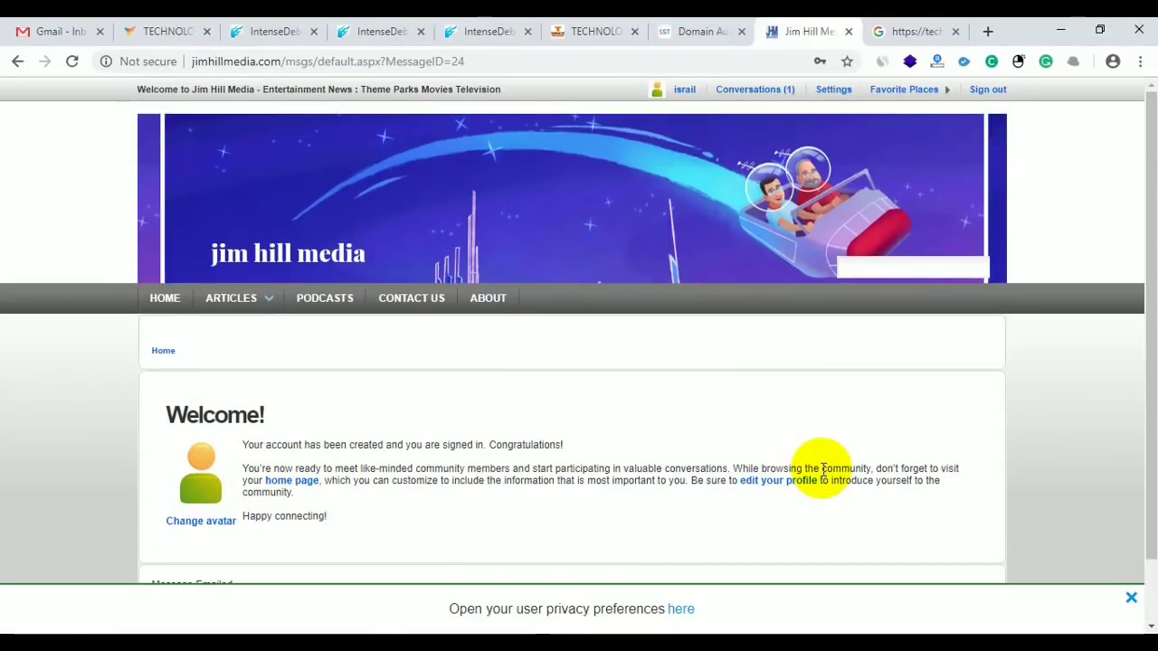
pyautogui.scroll(-1, 814, 488)
pyautogui.rightClick(785, 414)
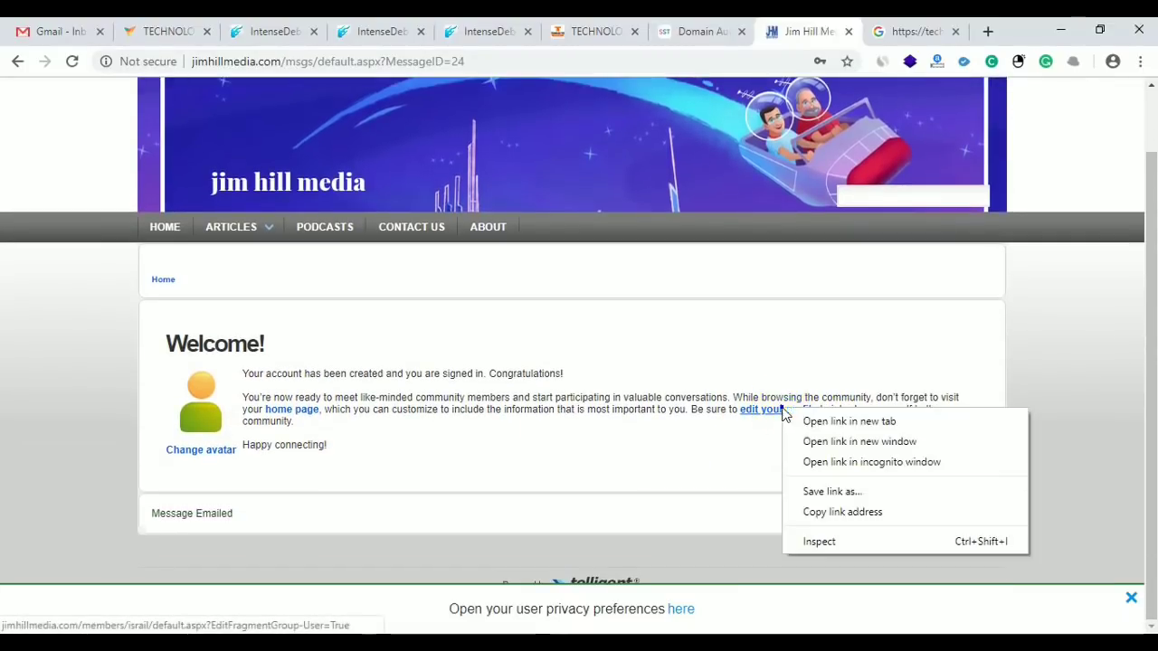
pyautogui.click(806, 419)
pyautogui.click(814, 25)
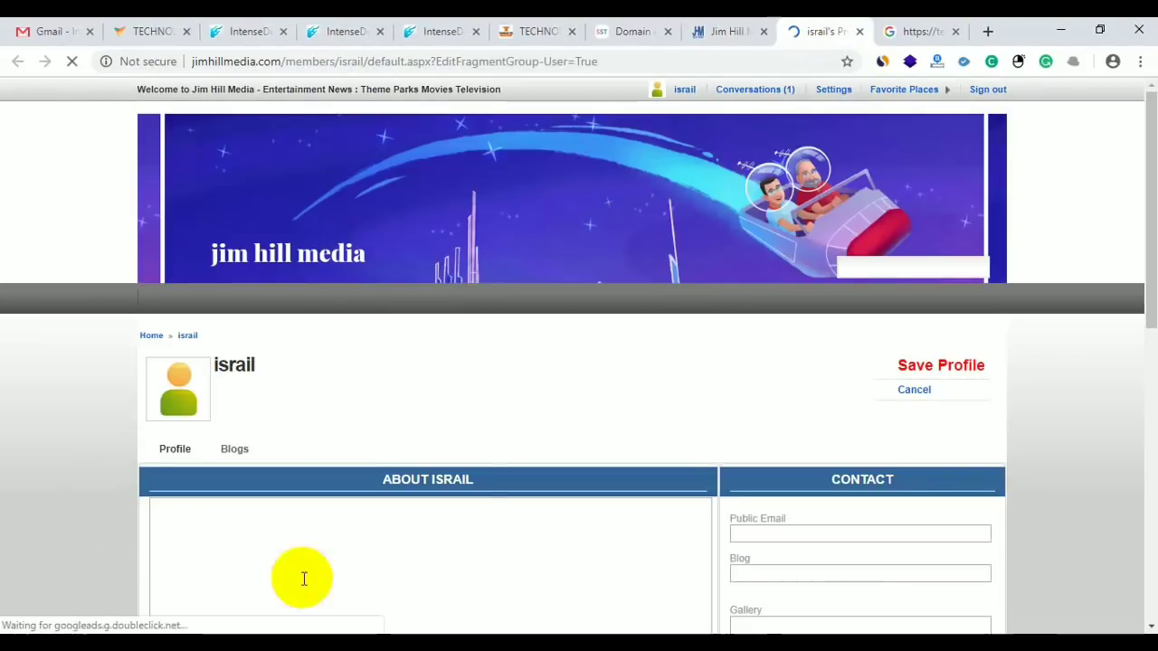
pyautogui.scroll(-2, 588, 398)
pyautogui.scroll(-5, 593, 390)
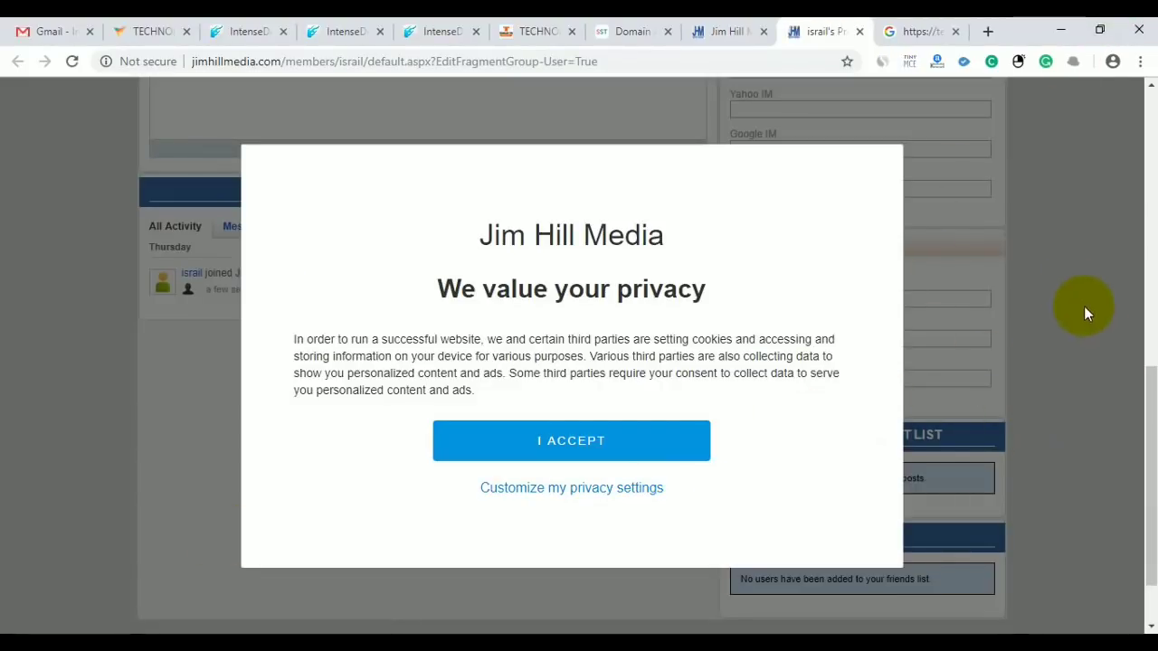
pyautogui.click(1097, 334)
# Look through the profile form's About, Contact and Interests sections and place the cursor in the About editor.
pyautogui.scroll(1, 447, 439)
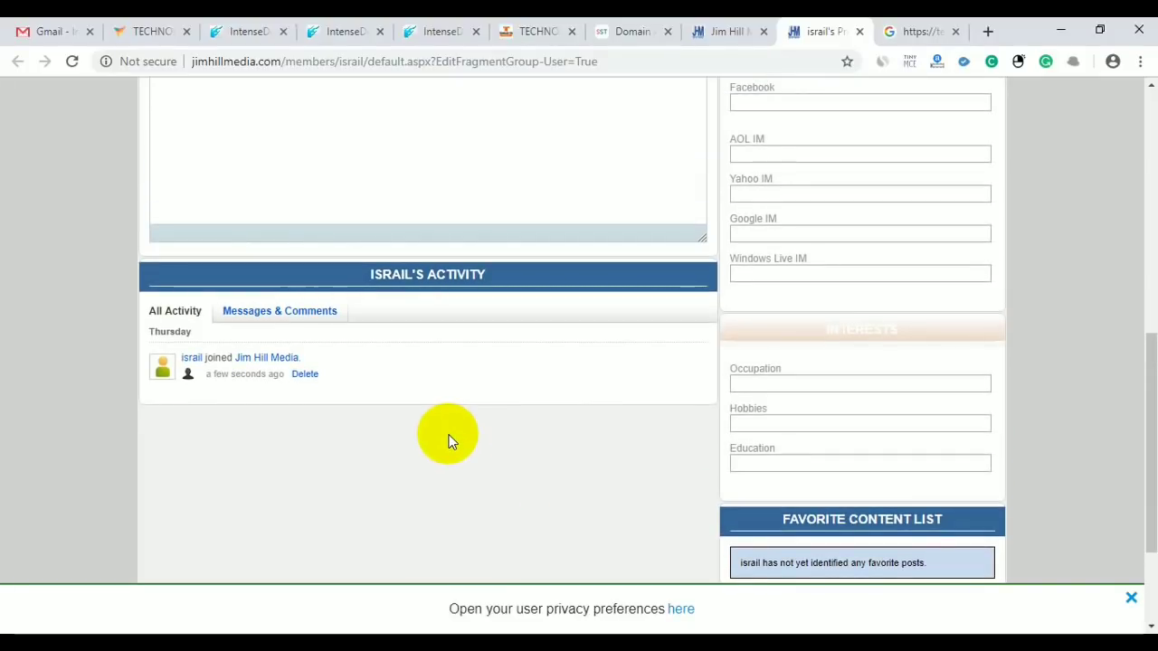
pyautogui.scroll(3, 450, 441)
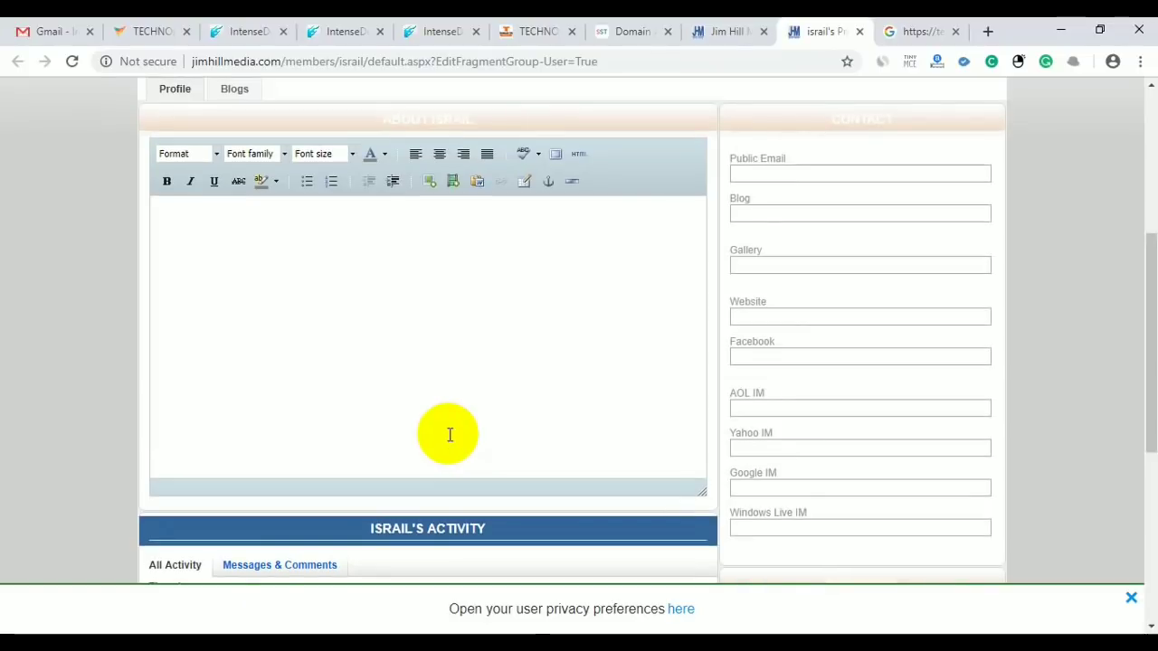
pyautogui.scroll(3, 450, 435)
pyautogui.scroll(-2, 447, 434)
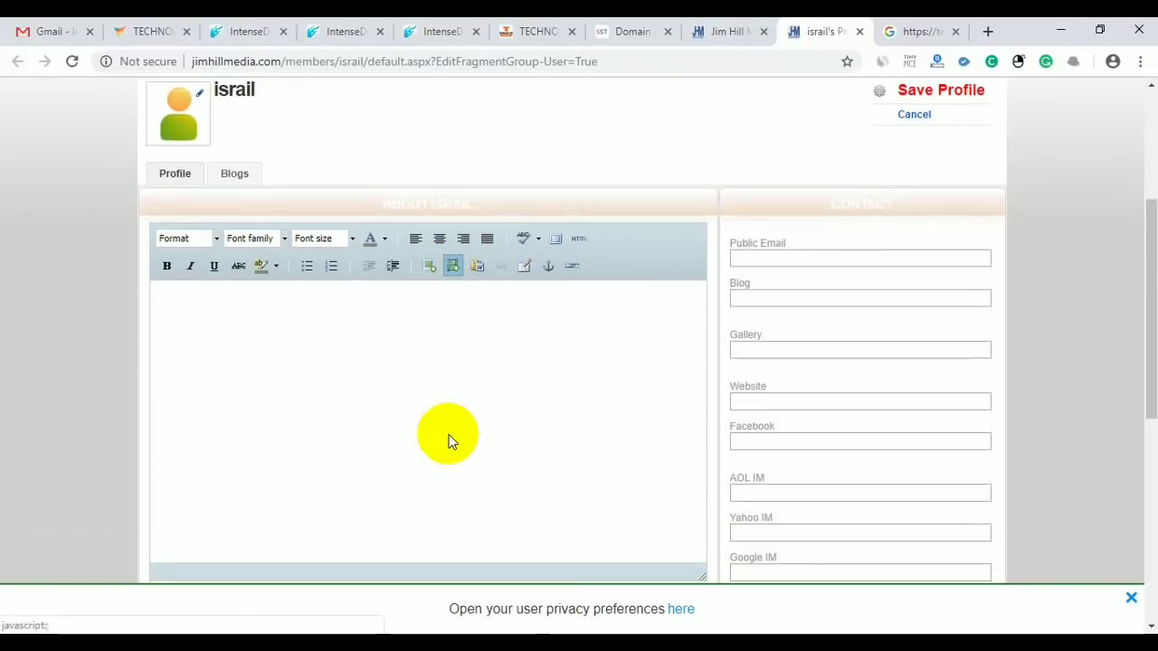
pyautogui.click(271, 335)
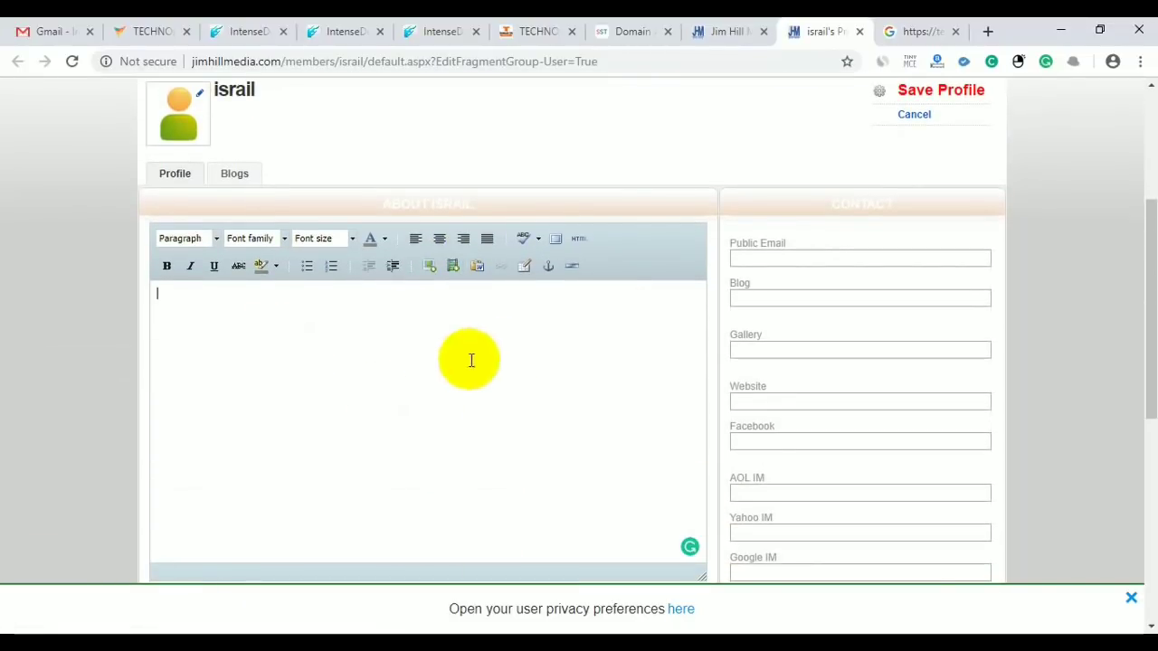
pyautogui.scroll(1, 373, 418)
pyautogui.scroll(-3, 372, 416)
pyautogui.scroll(1, 599, 512)
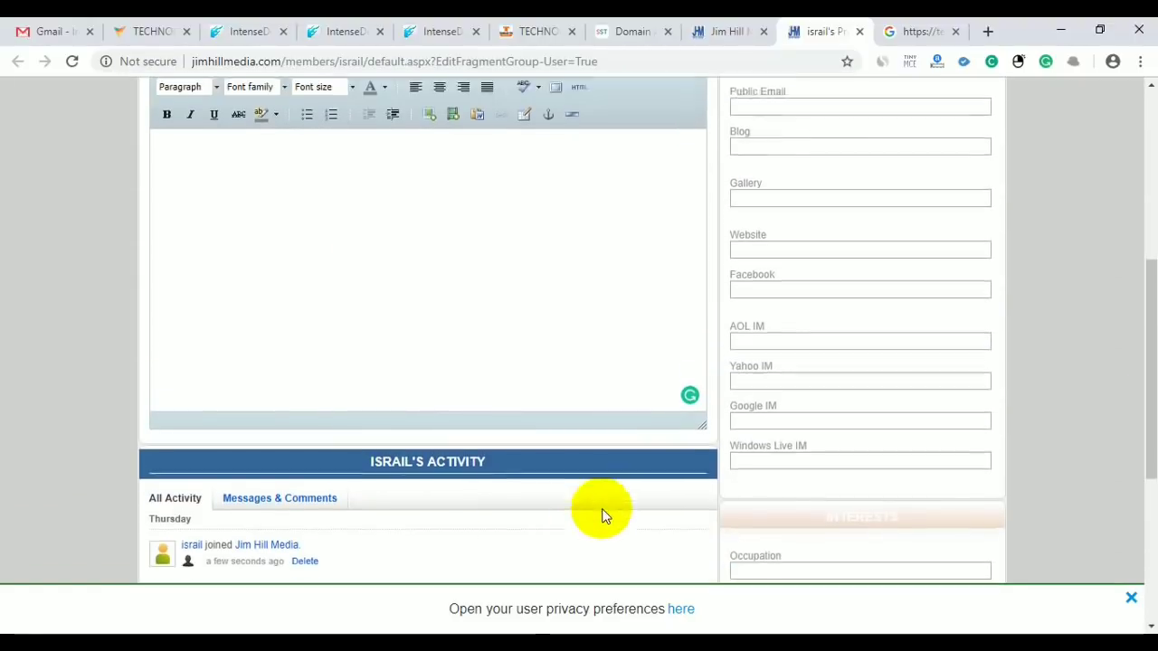
pyautogui.scroll(-3, 426, 524)
pyautogui.scroll(5, 331, 406)
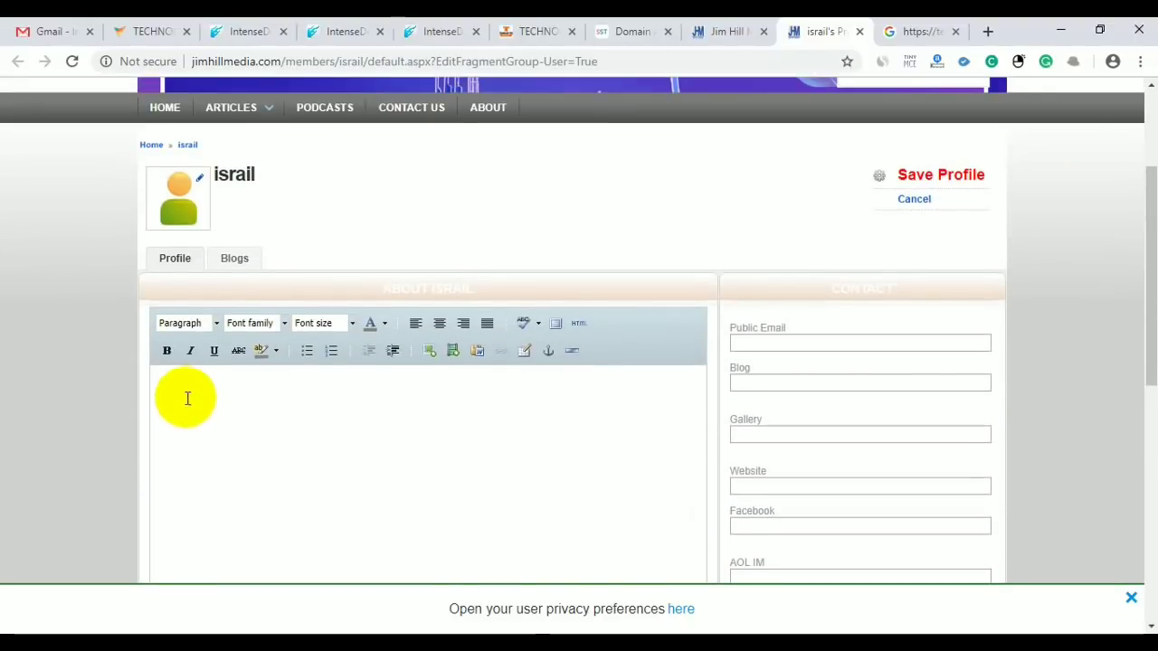
pyautogui.click(205, 417)
pyautogui.click(177, 391)
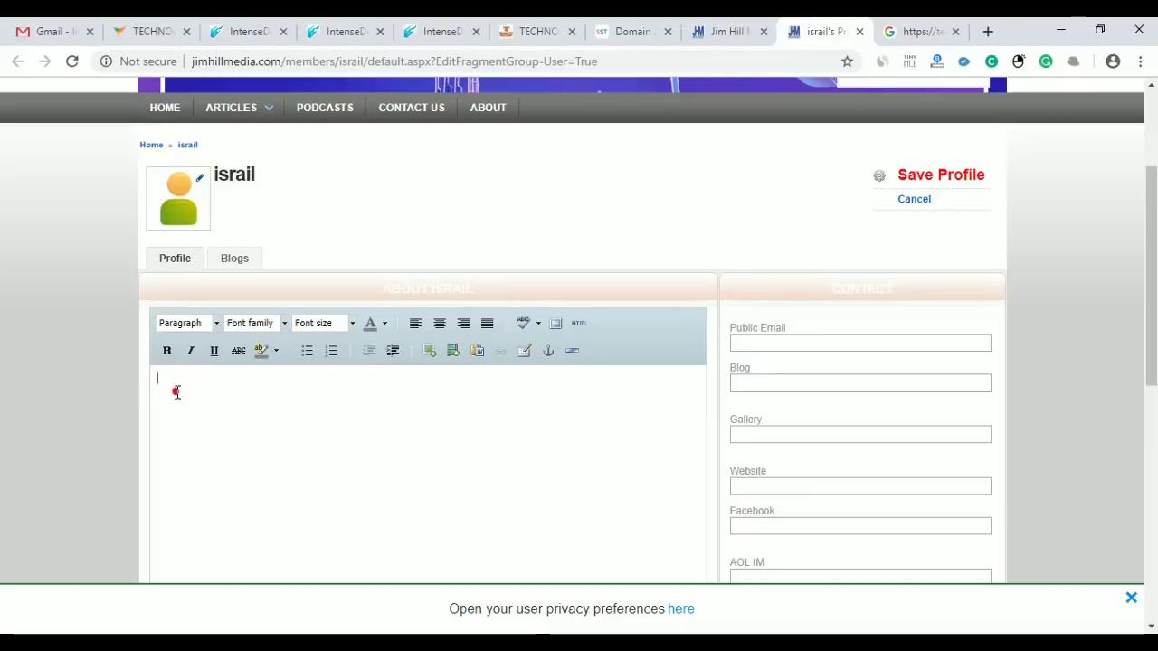
# Copy the highlighted technologytipsisrail.com description from the Google results and return to the Jim Hill Media profile form.
pyautogui.click(911, 32)
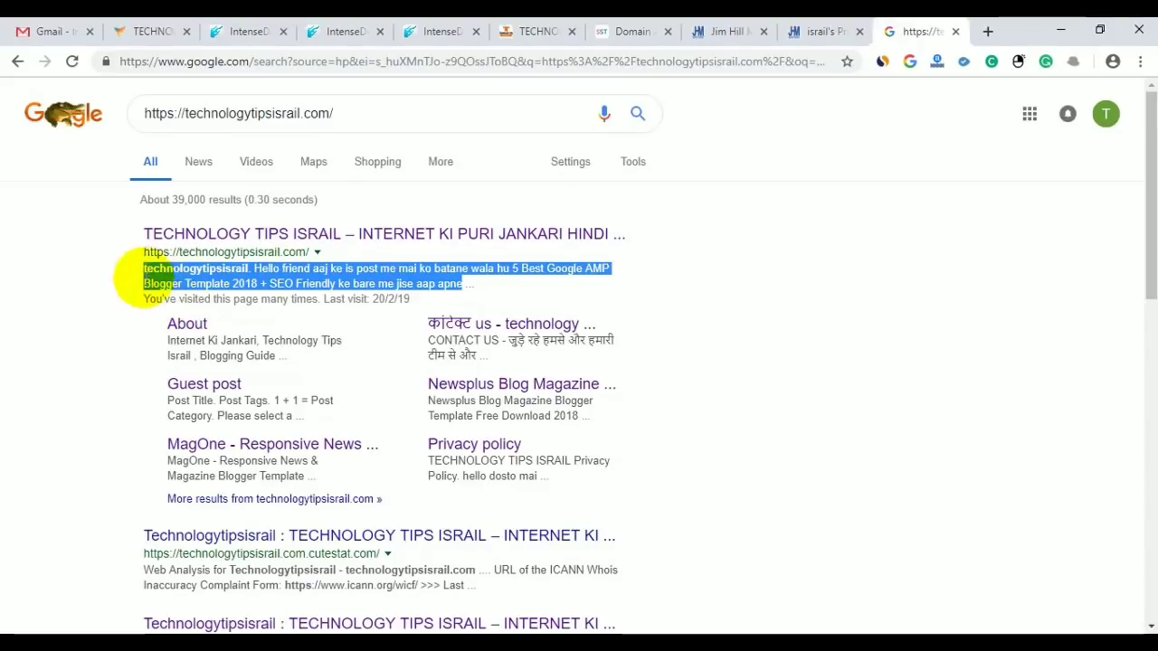
pyautogui.rightClick(154, 268)
pyautogui.click(178, 281)
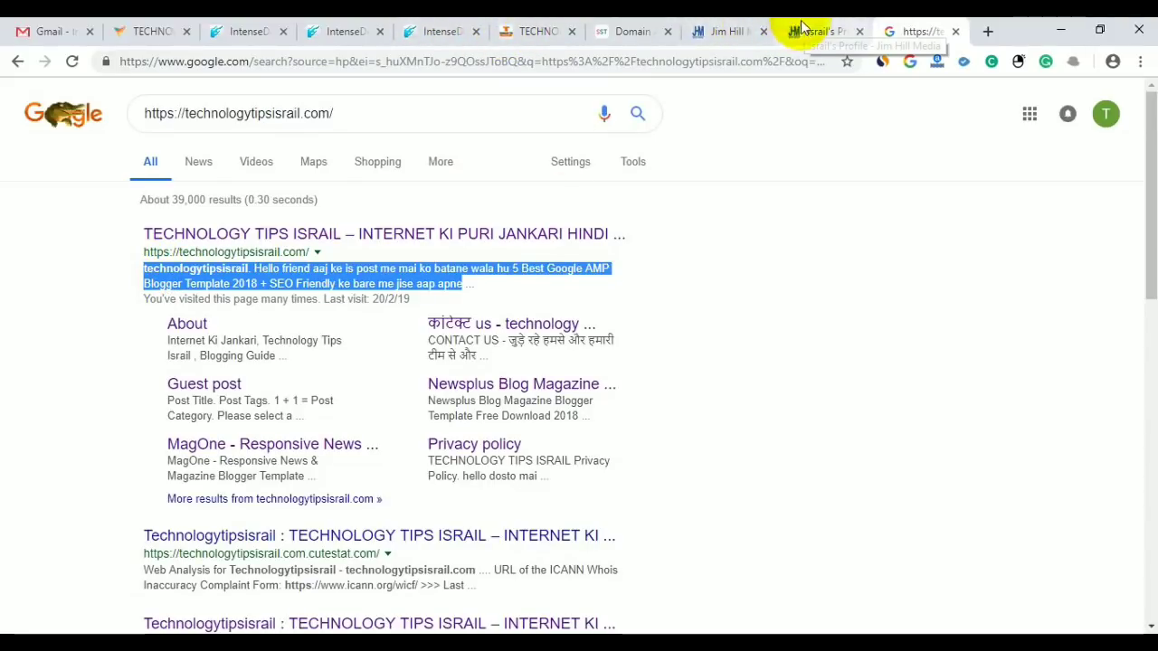
pyautogui.click(721, 26)
pyautogui.click(818, 30)
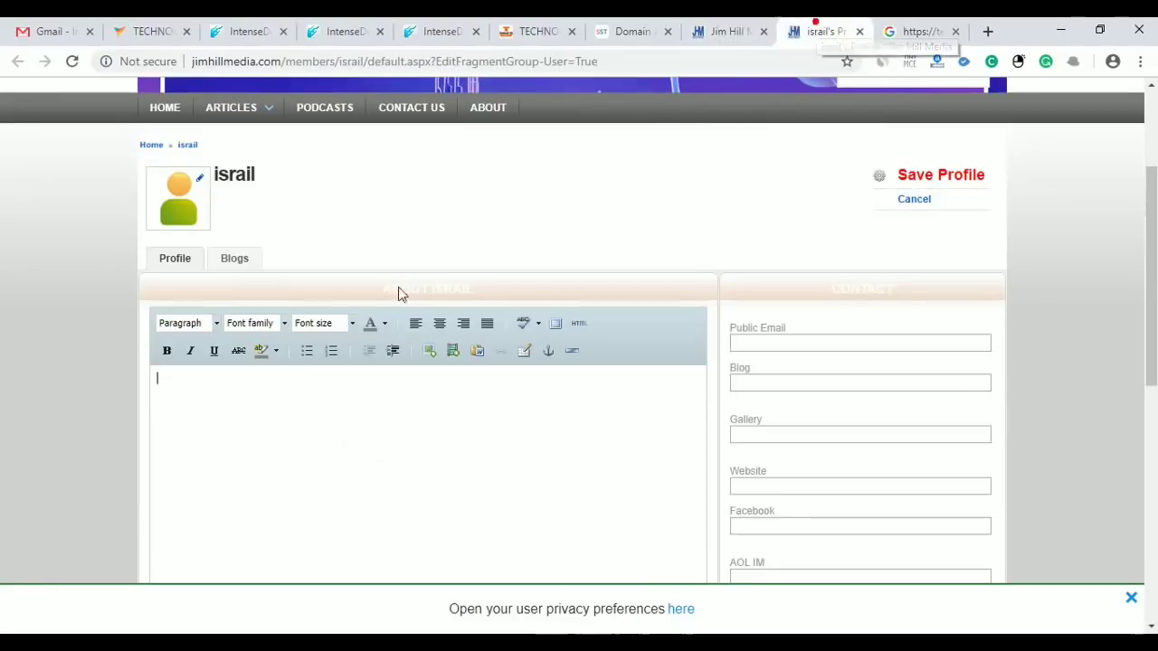
# Try to paste the copied site description into the About editor through its own paste command and dismiss the browser message.
pyautogui.rightClick(229, 404)
pyautogui.click(241, 445)
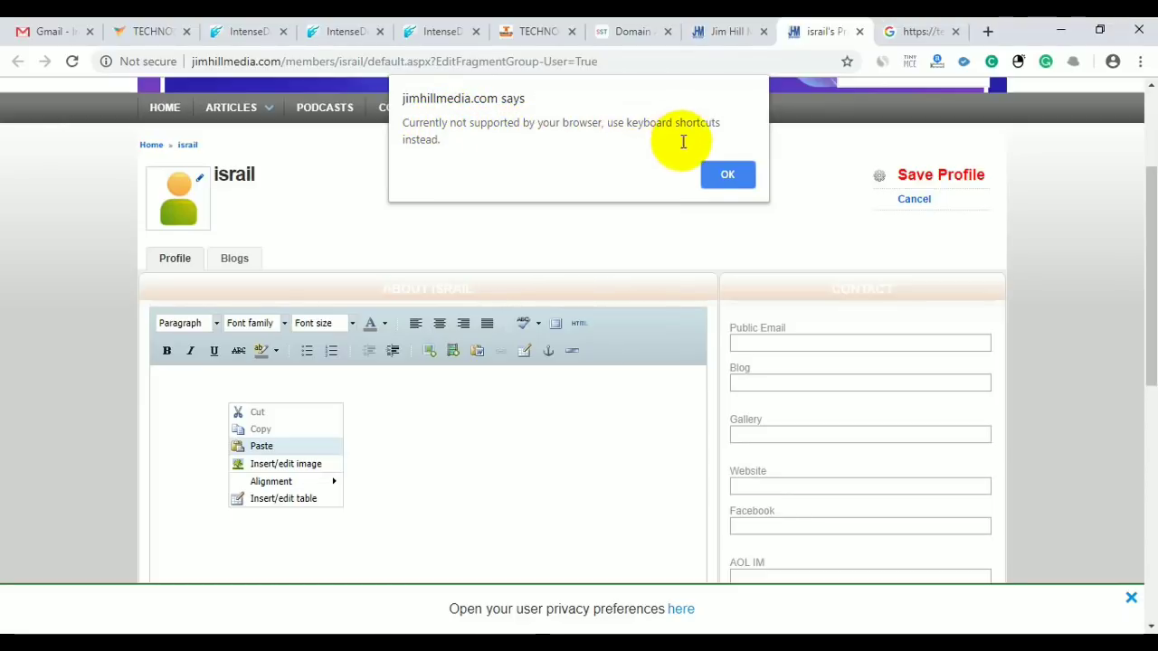
pyautogui.click(724, 178)
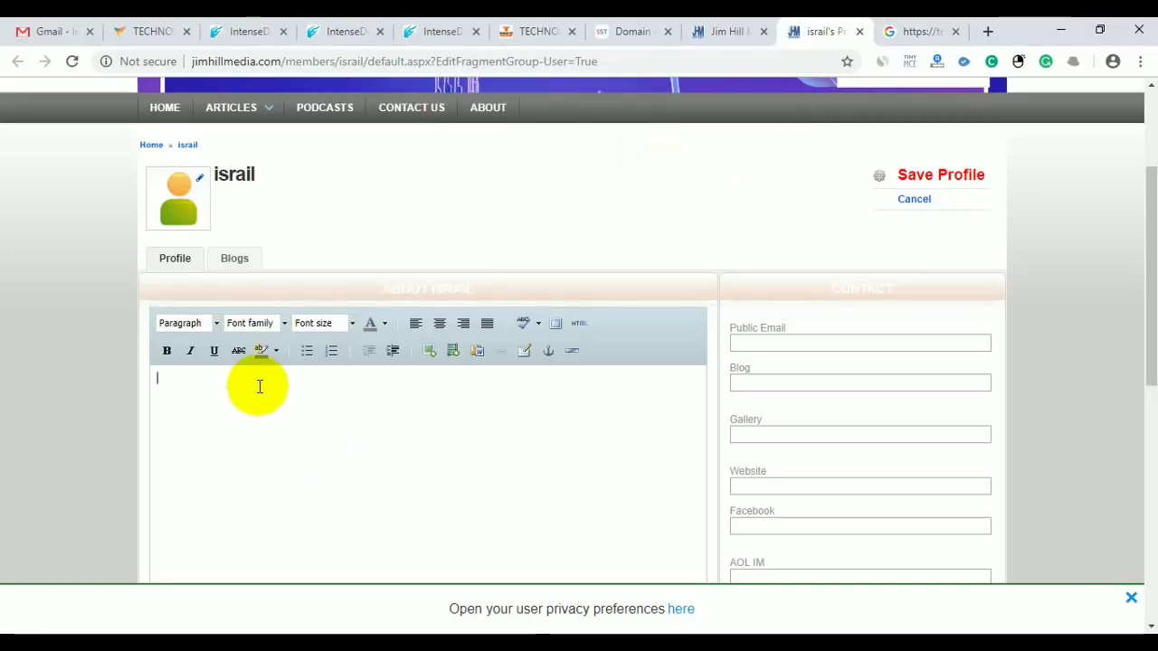